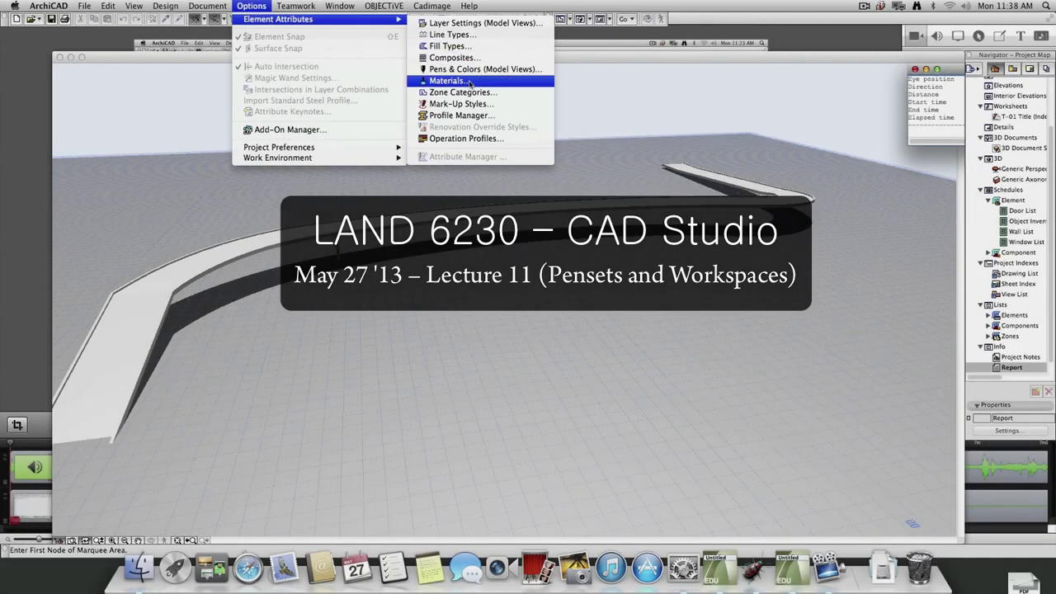
# Step: Preview the GA 1:50 Printing NZE 16 model-view pen set, then return to GA 1:50 NZE 16
pyautogui.click(477, 69)
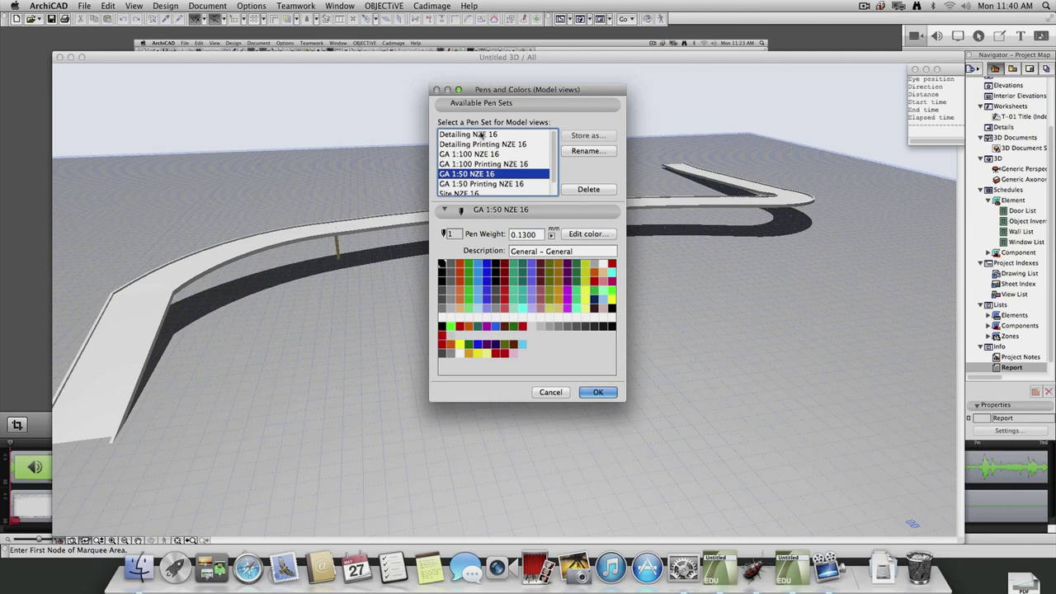
pyautogui.click(483, 184)
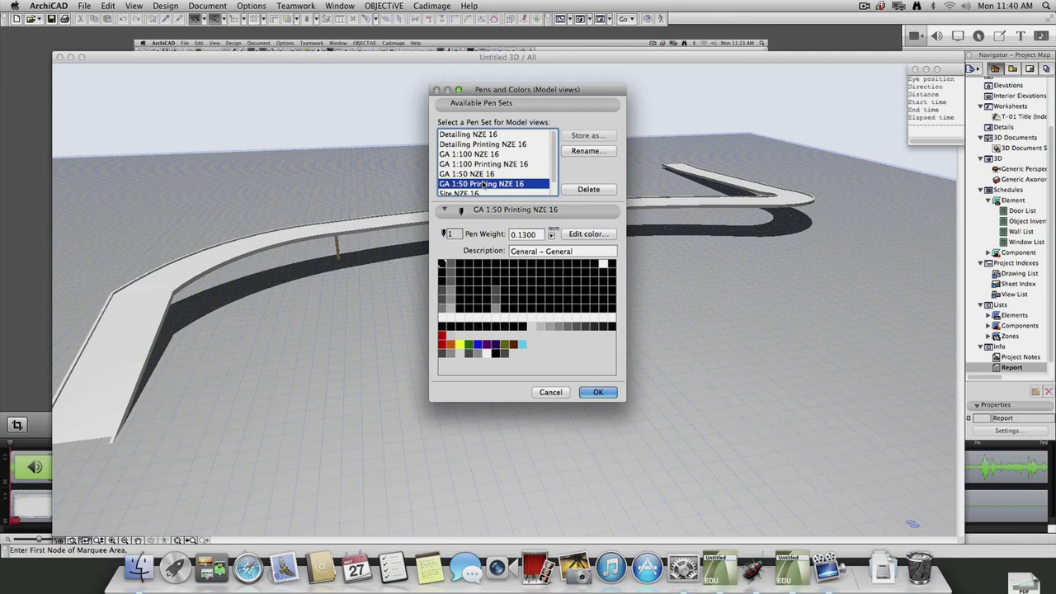
pyautogui.click(494, 174)
pyautogui.click(600, 394)
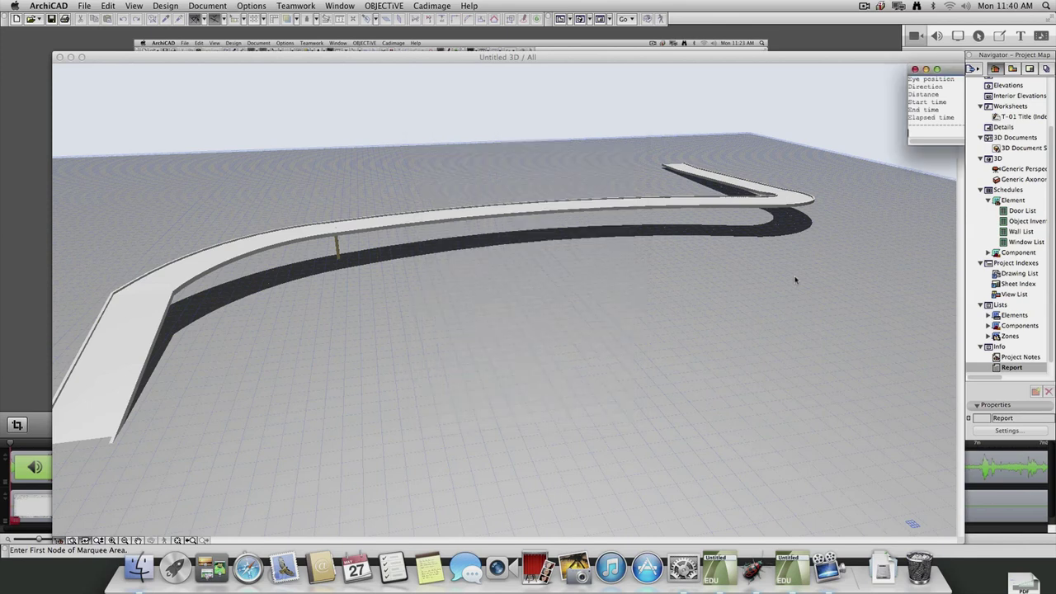
# Step: In the Layout Book, expand 101 Site Plan and select its 1 Site Plan drawing
pyautogui.click(1031, 68)
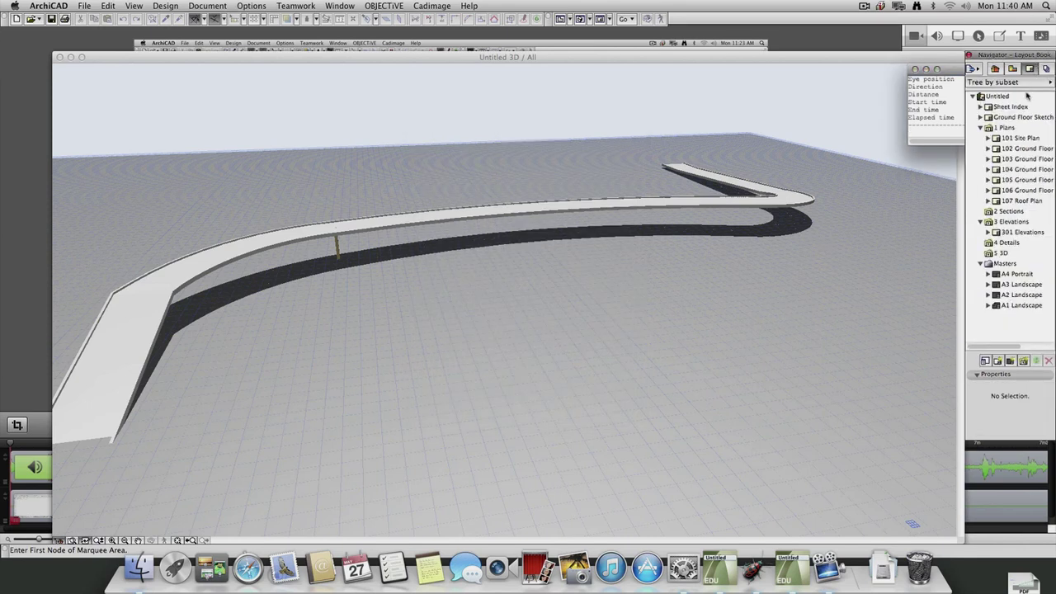
pyautogui.click(1017, 140)
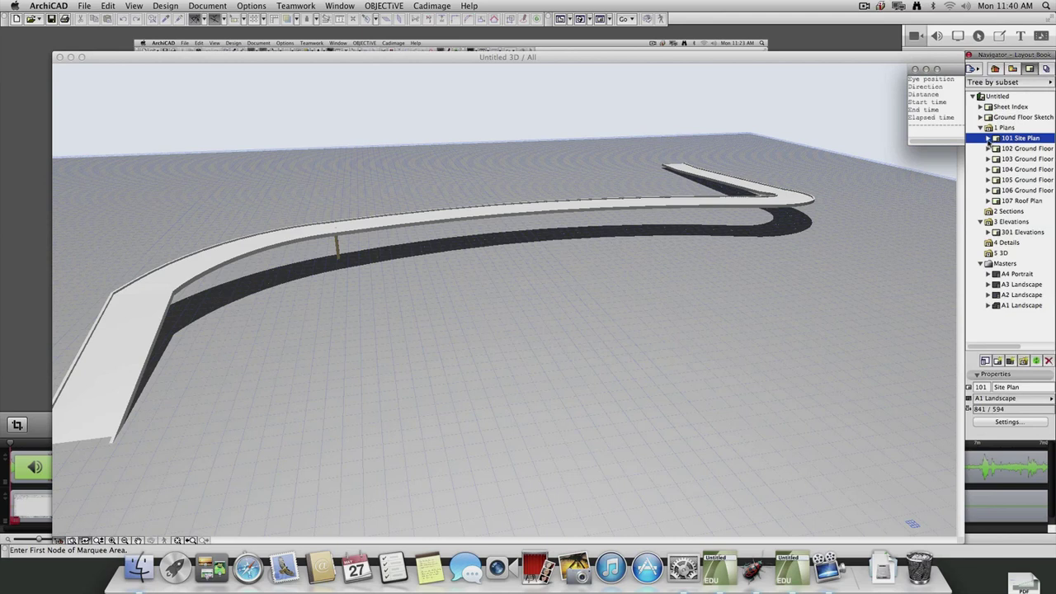
pyautogui.click(987, 138)
pyautogui.click(1024, 148)
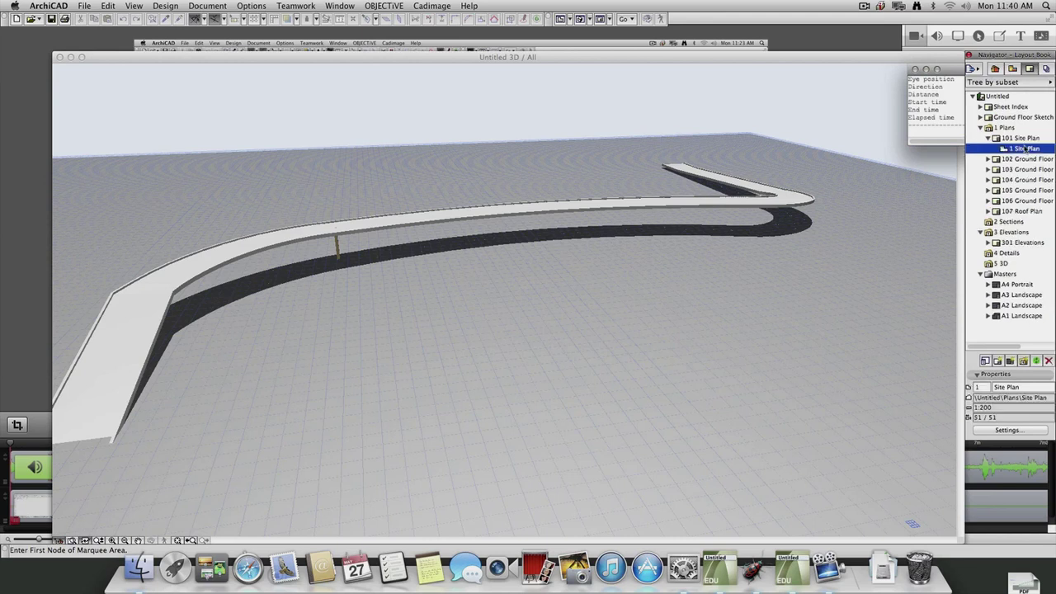
# Step: In the Site Plan drawing's settings, switch its pen set to GA 1:50 Printing NZE 16
pyautogui.click(1008, 430)
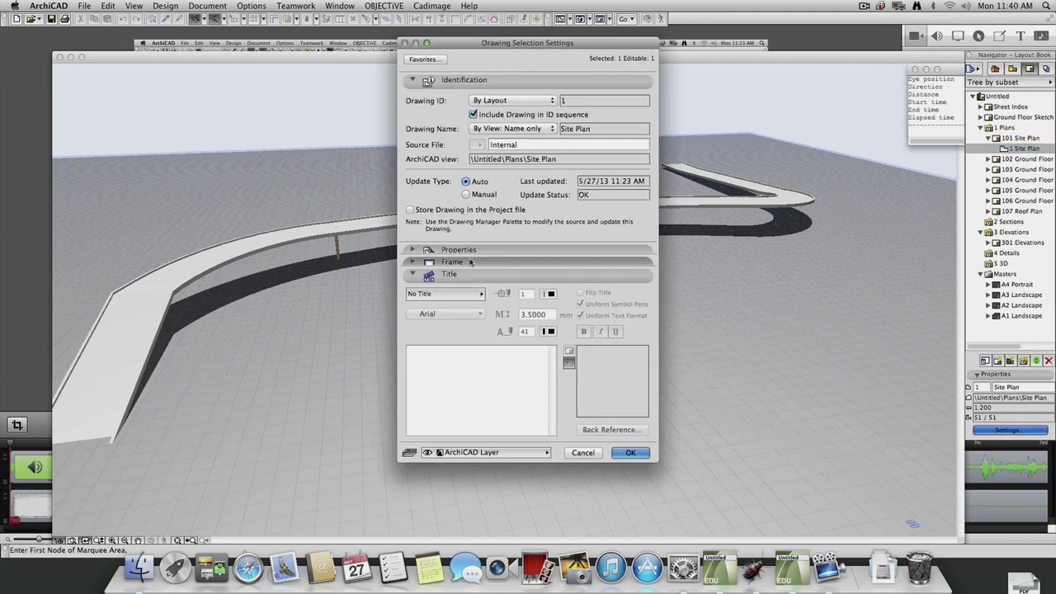
pyautogui.click(413, 249)
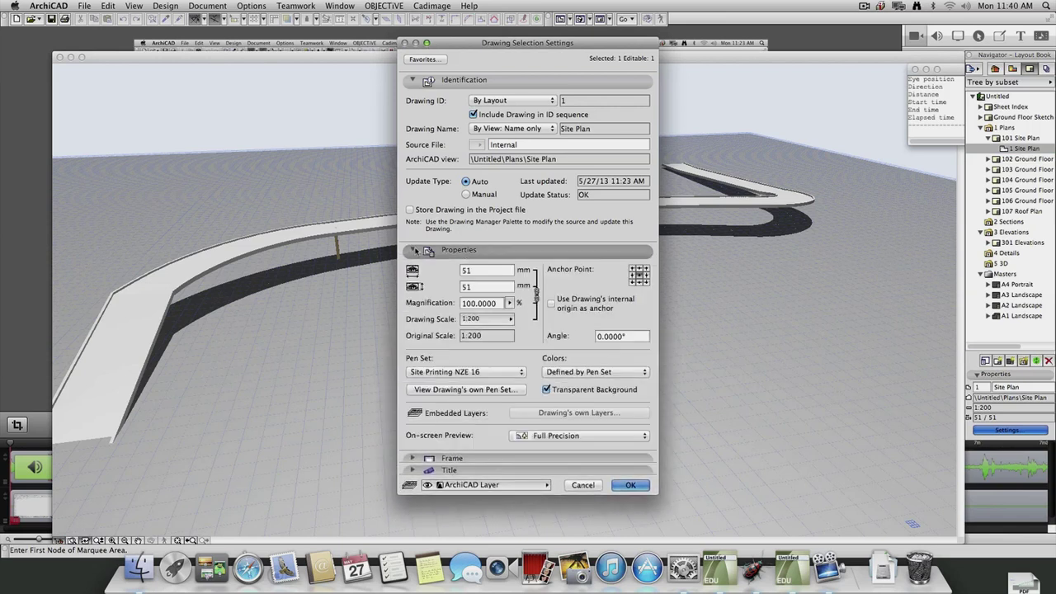
pyautogui.click(508, 375)
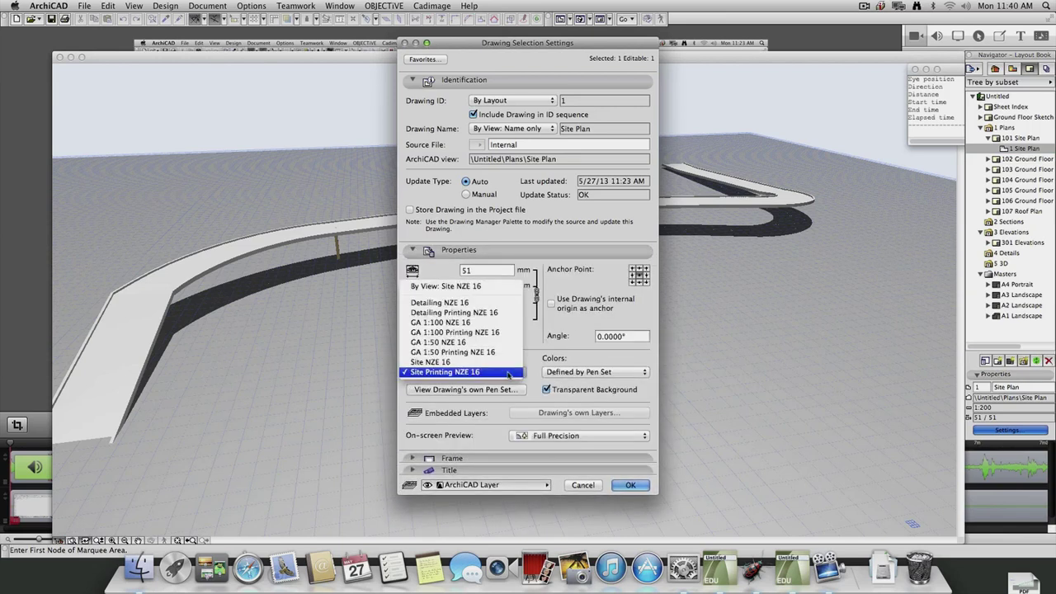
pyautogui.click(489, 352)
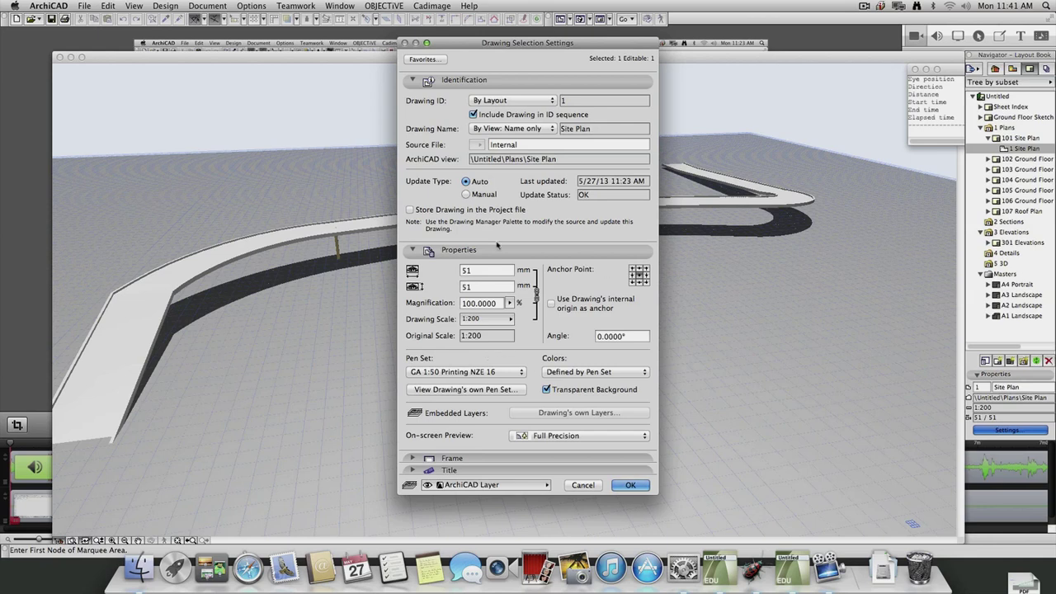
# Step: Discard the drawing settings, then choose the Site NZE 16 pen set with pen 1 weight 0.5
pyautogui.click(582, 485)
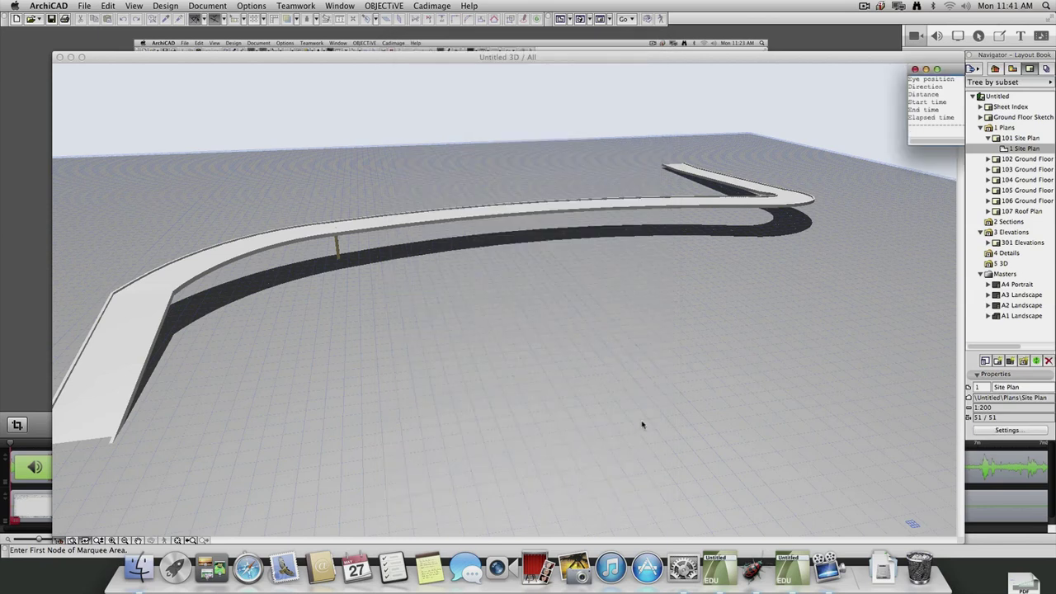
pyautogui.click(261, 5)
pyautogui.moveTo(378, 20)
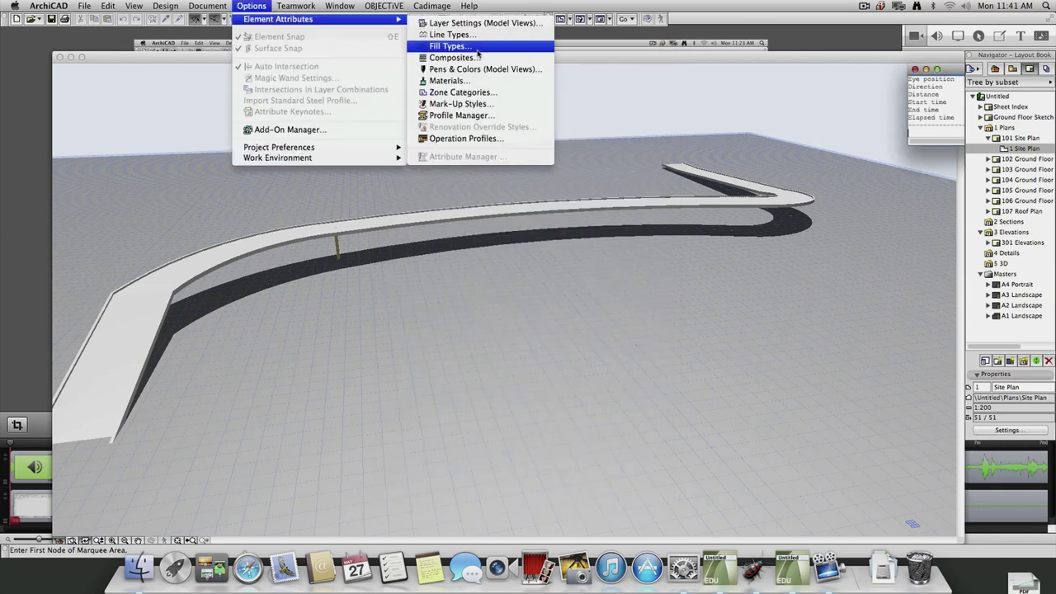
pyautogui.click(482, 71)
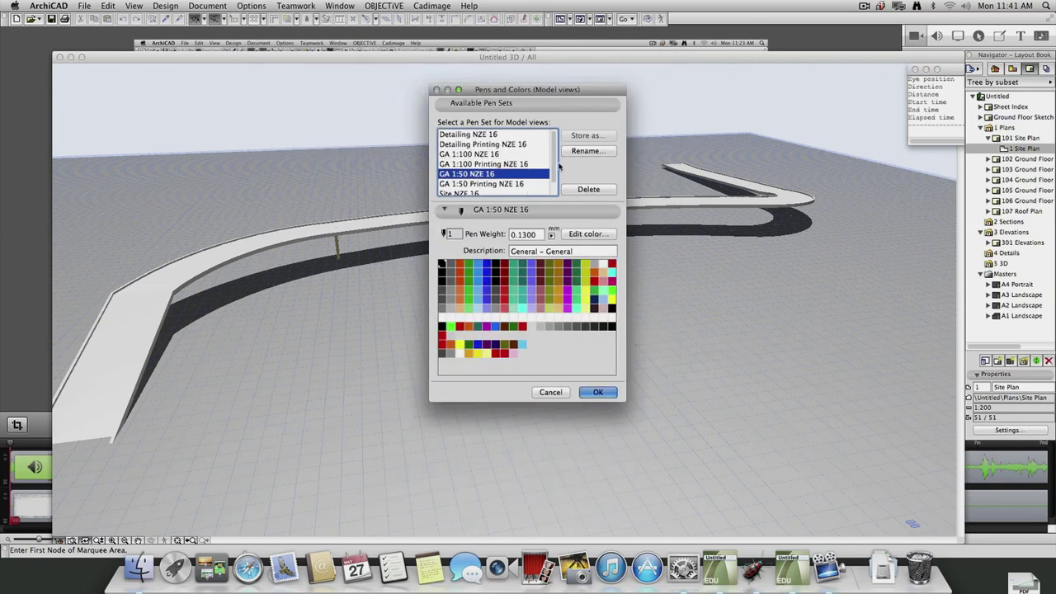
pyautogui.scroll(-1, 555, 172)
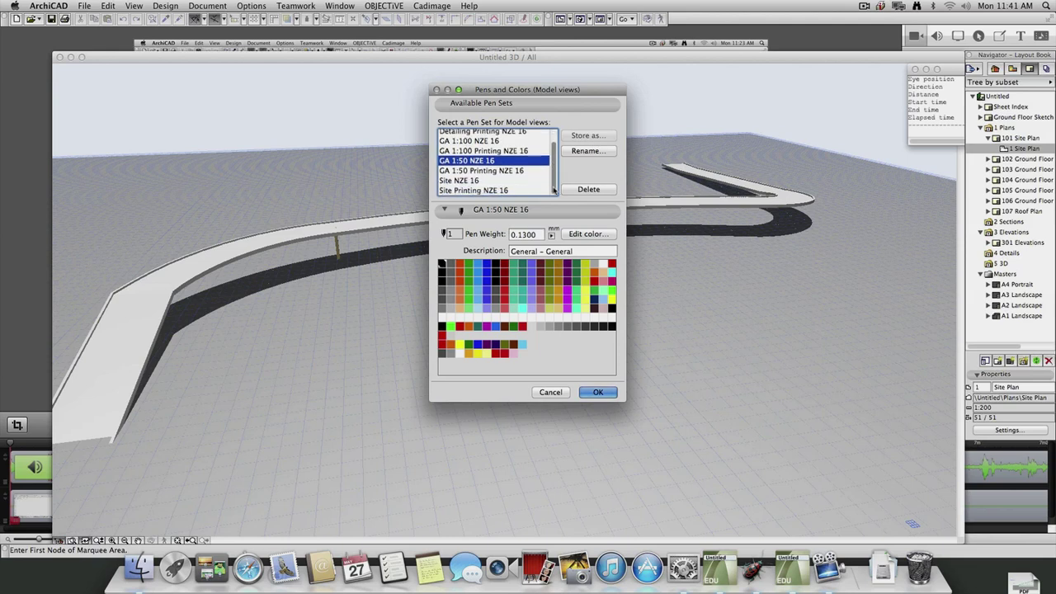
pyautogui.click(475, 184)
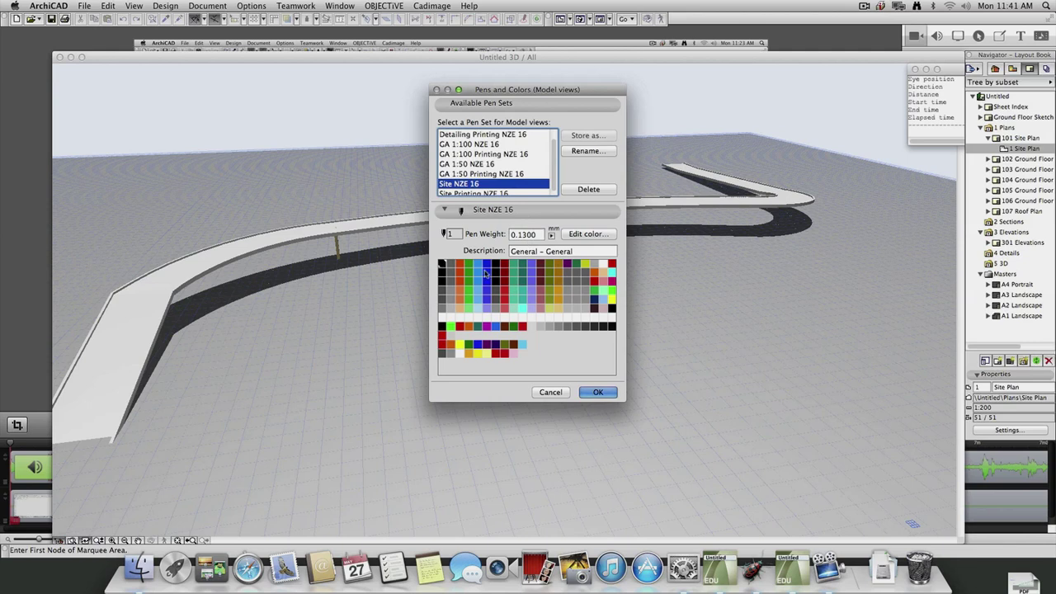
pyautogui.click(532, 234)
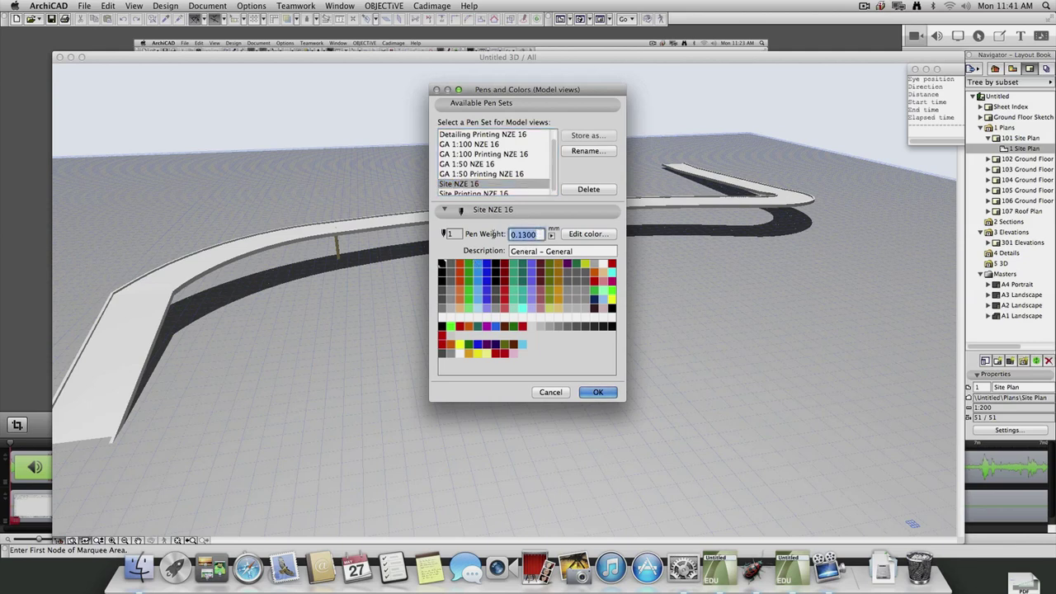
pyautogui.write('.5')
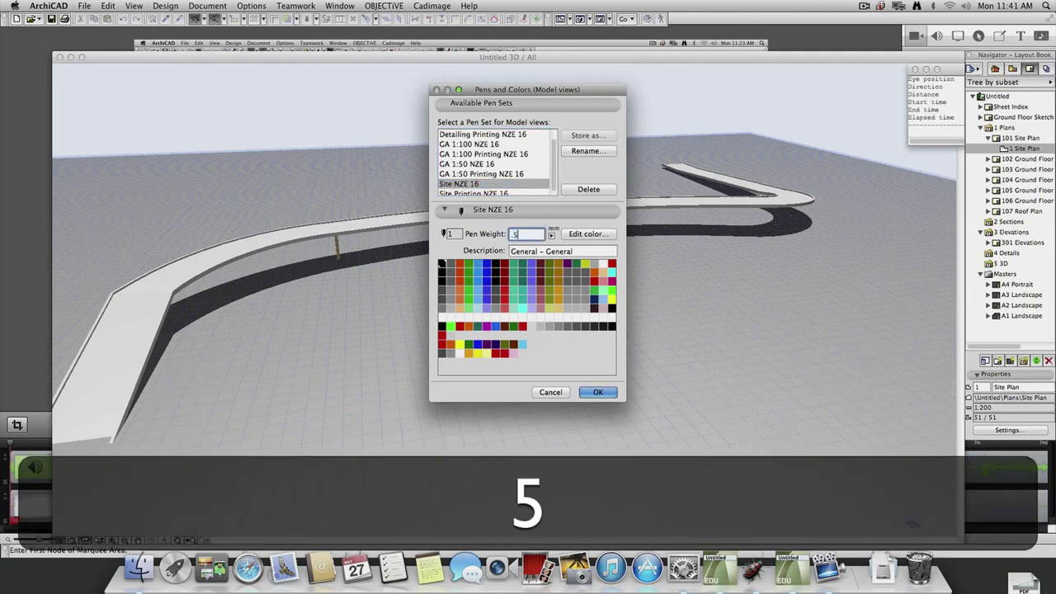
pyautogui.click(585, 251)
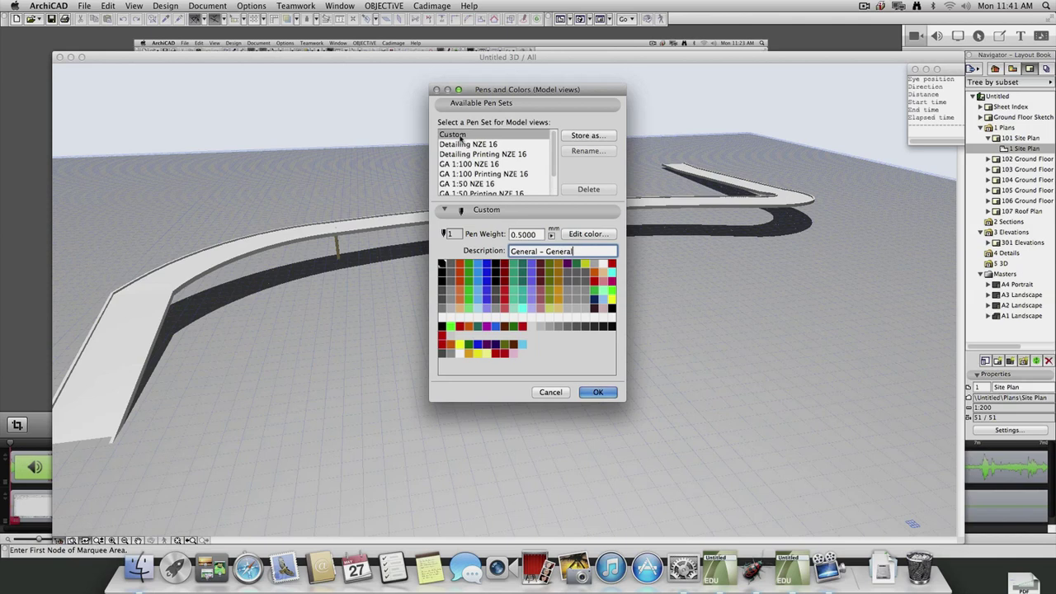
# Step: Store the modified pens as a new pen set named 'Zanes Demo' and accept it
pyautogui.click(588, 135)
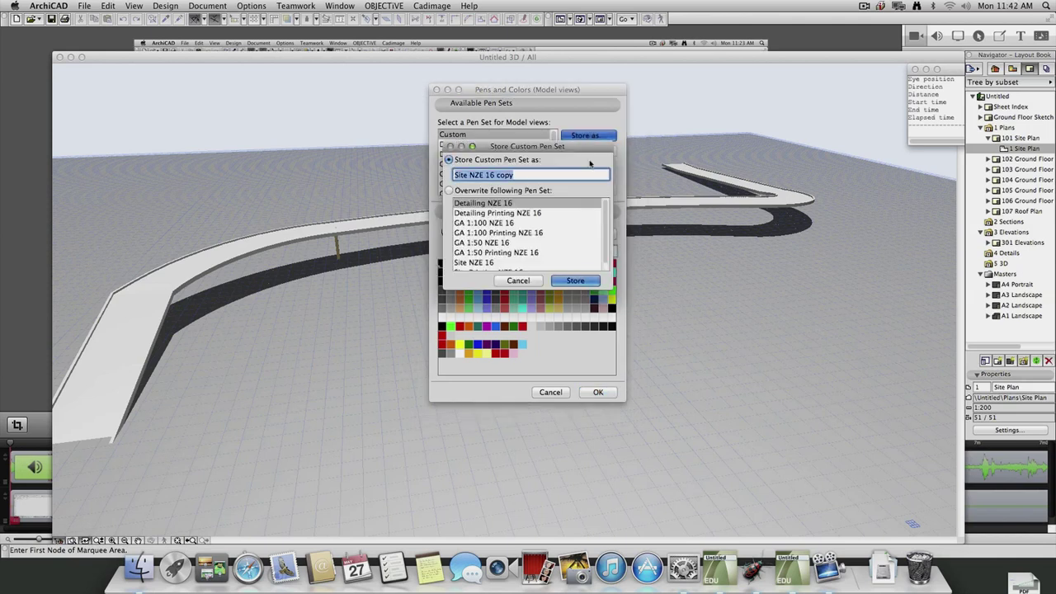
pyautogui.write('Zanes ')
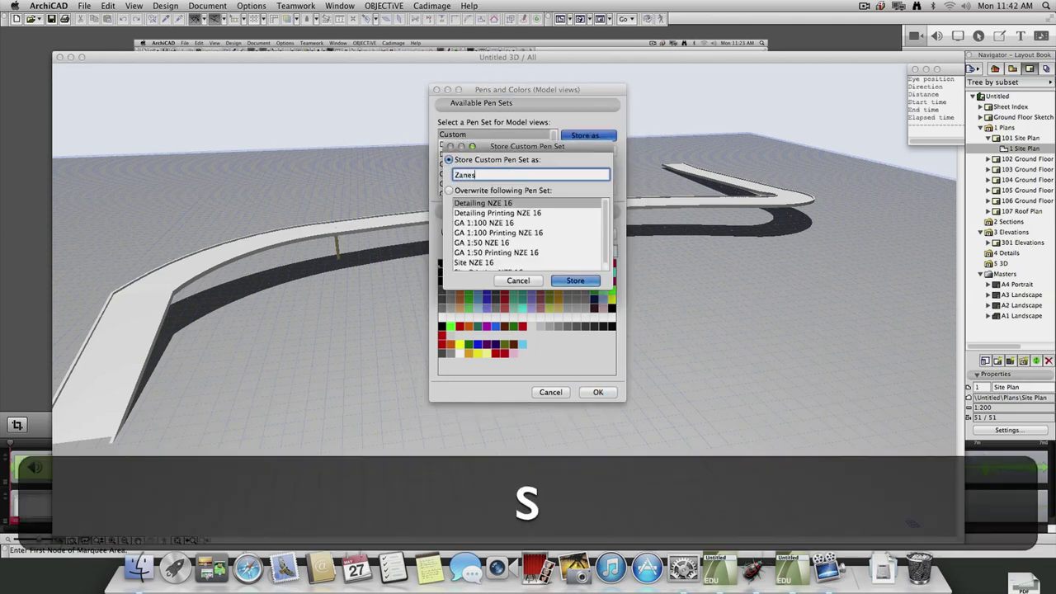
pyautogui.write('Demo')
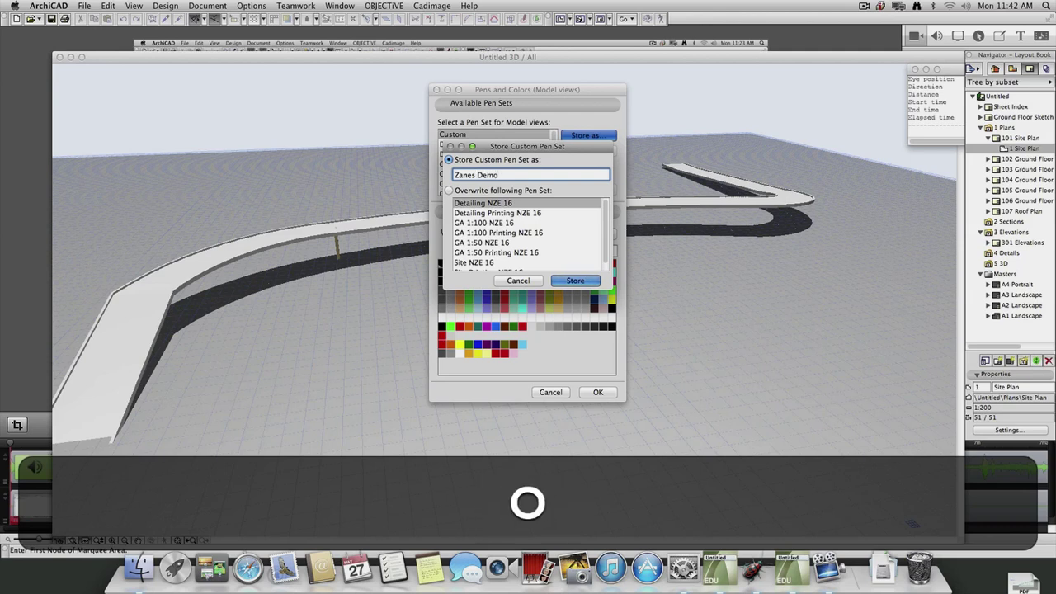
pyautogui.click(573, 282)
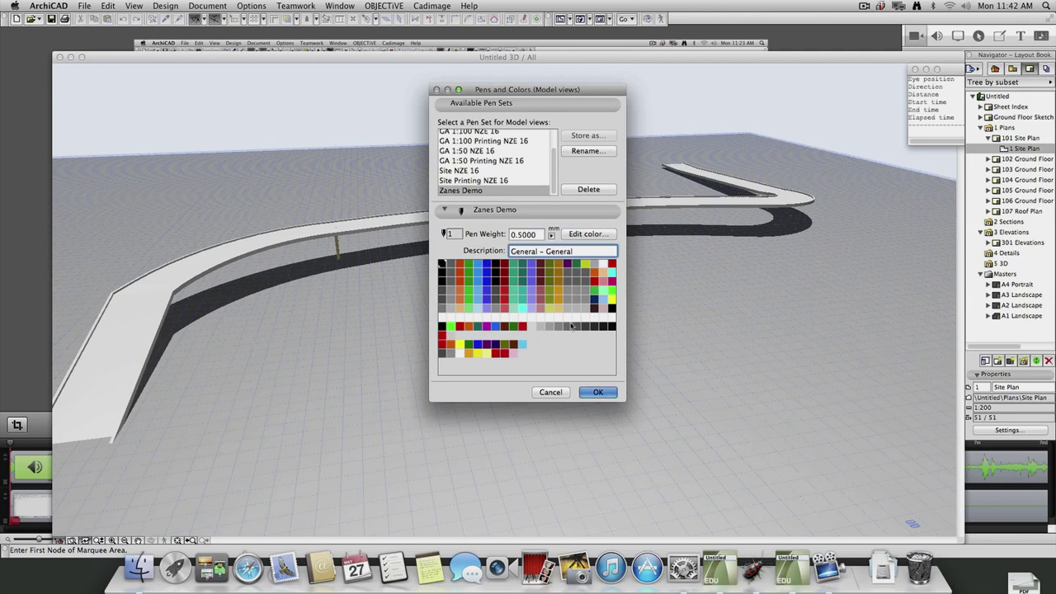
pyautogui.click(598, 392)
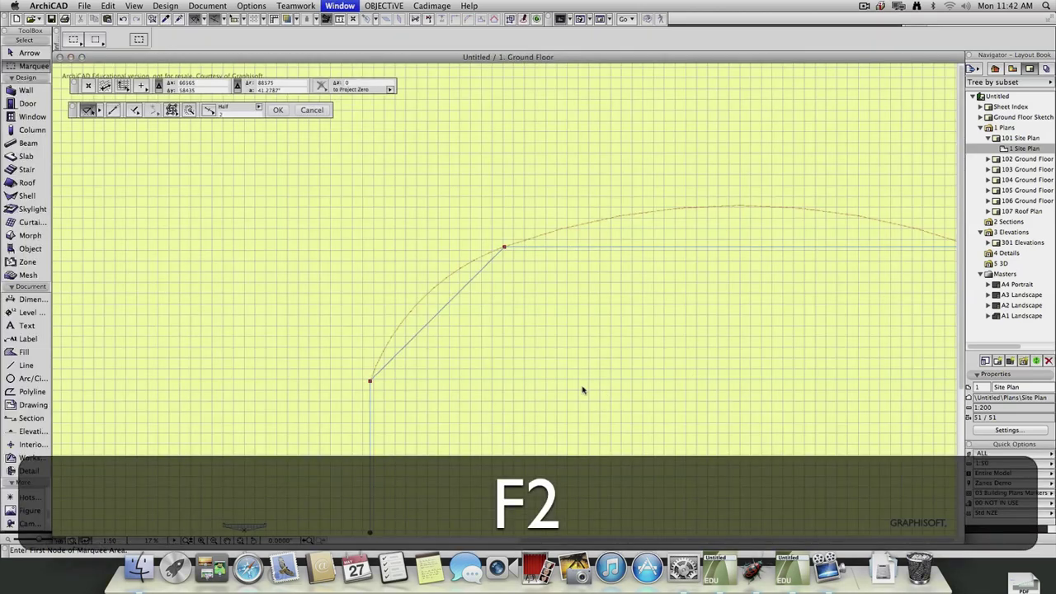
# Step: Turn on True Line Weight in the On-Screen View Options
pyautogui.click(130, 5)
pyautogui.moveTo(145, 37)
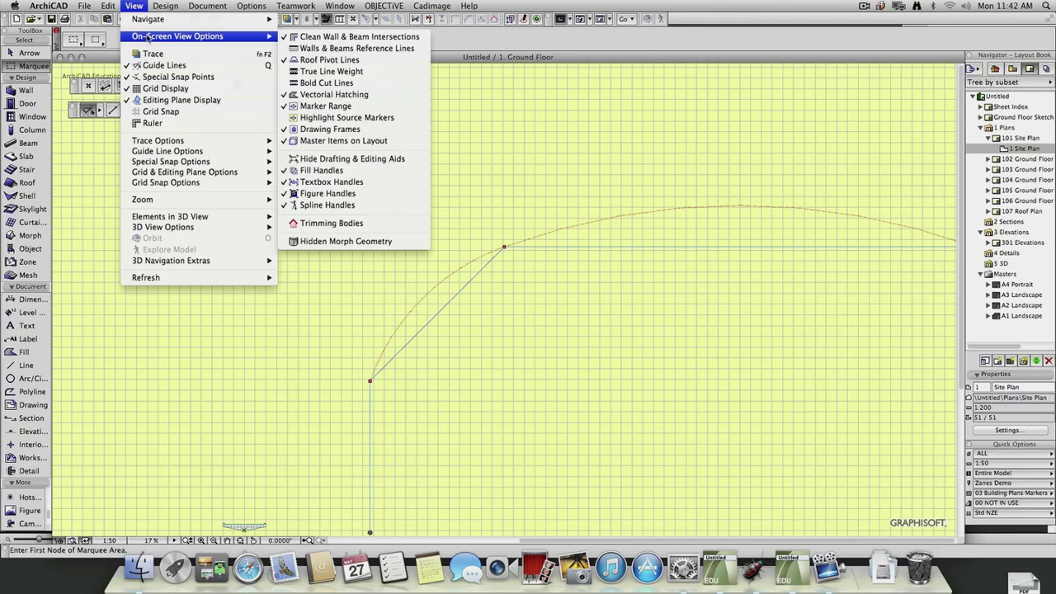
pyautogui.click(350, 72)
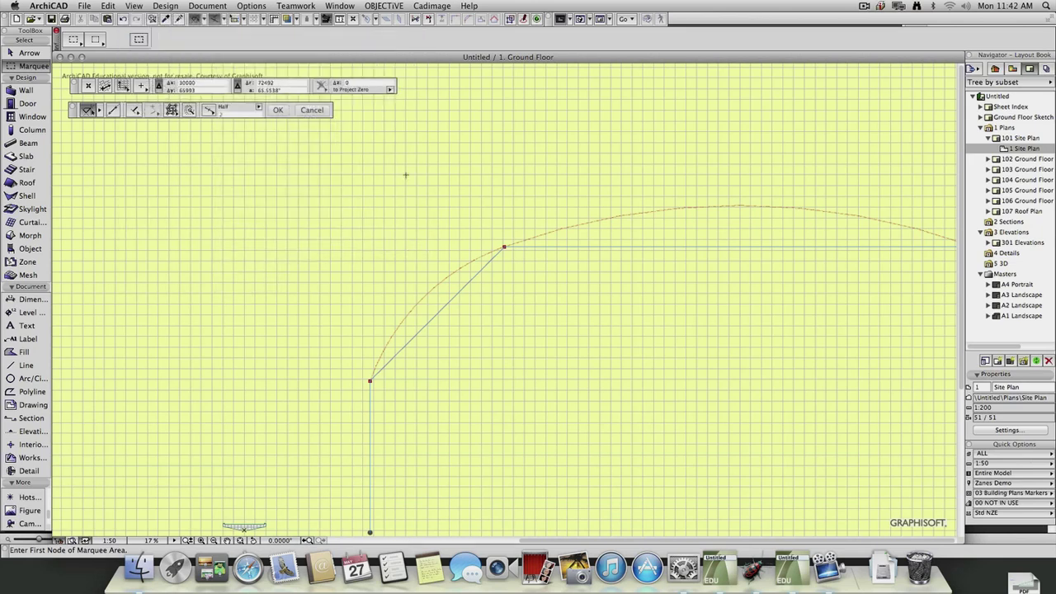
pyautogui.scroll(5, 570, 260)
pyautogui.scroll(3, 528, 121)
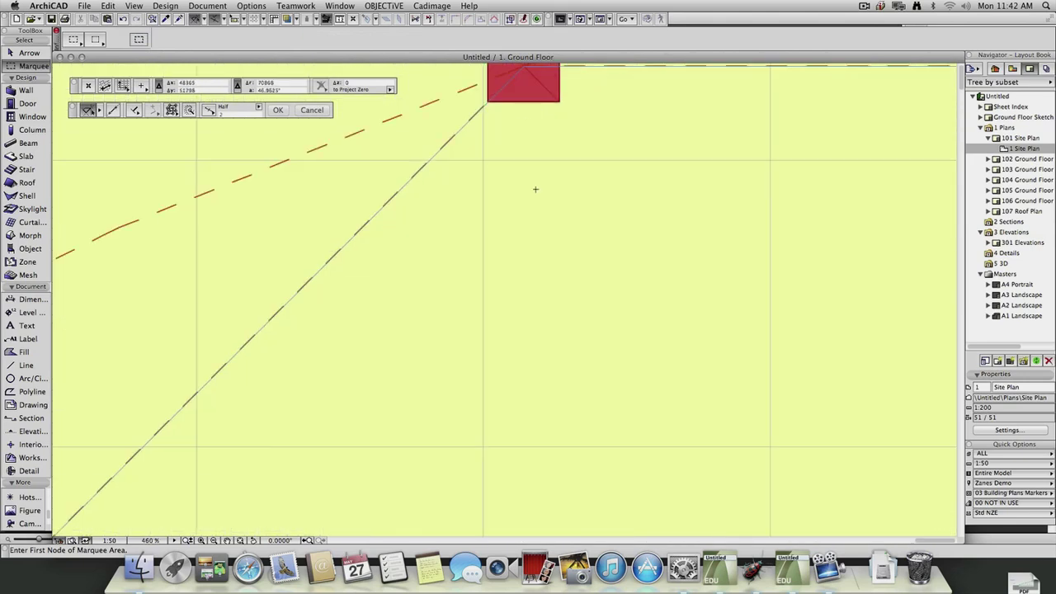
pyautogui.click(137, 6)
pyautogui.moveTo(155, 39)
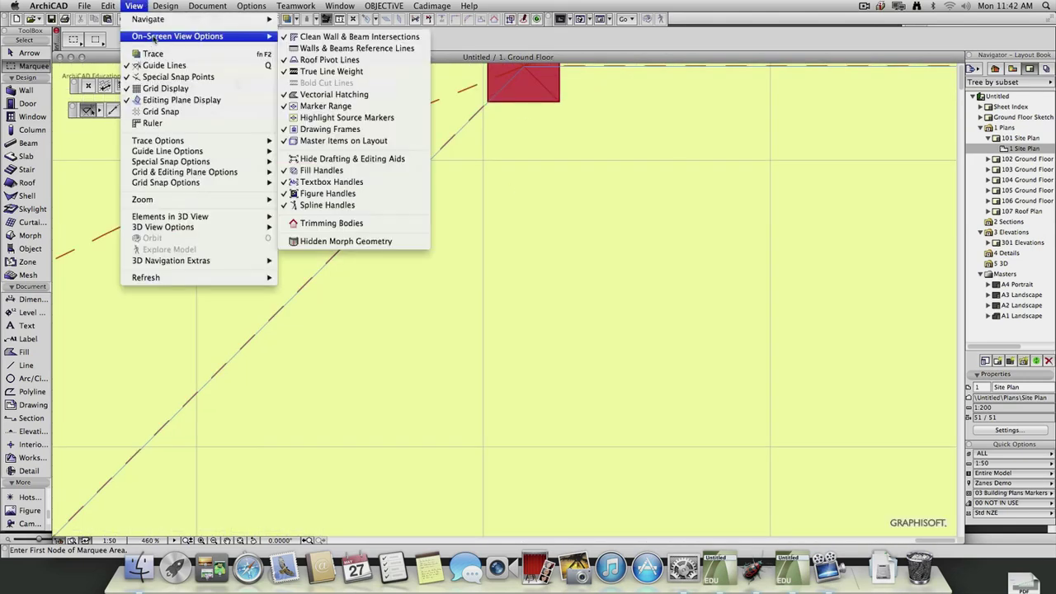
pyautogui.press('Escape')
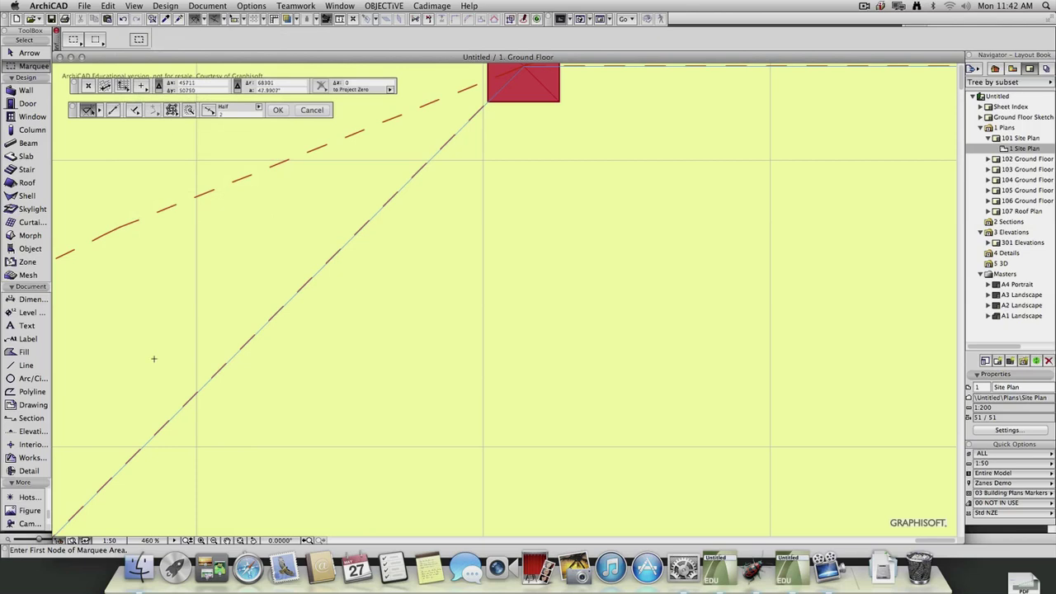
# Step: Set the floor plan scale to 1:500
pyautogui.click(107, 541)
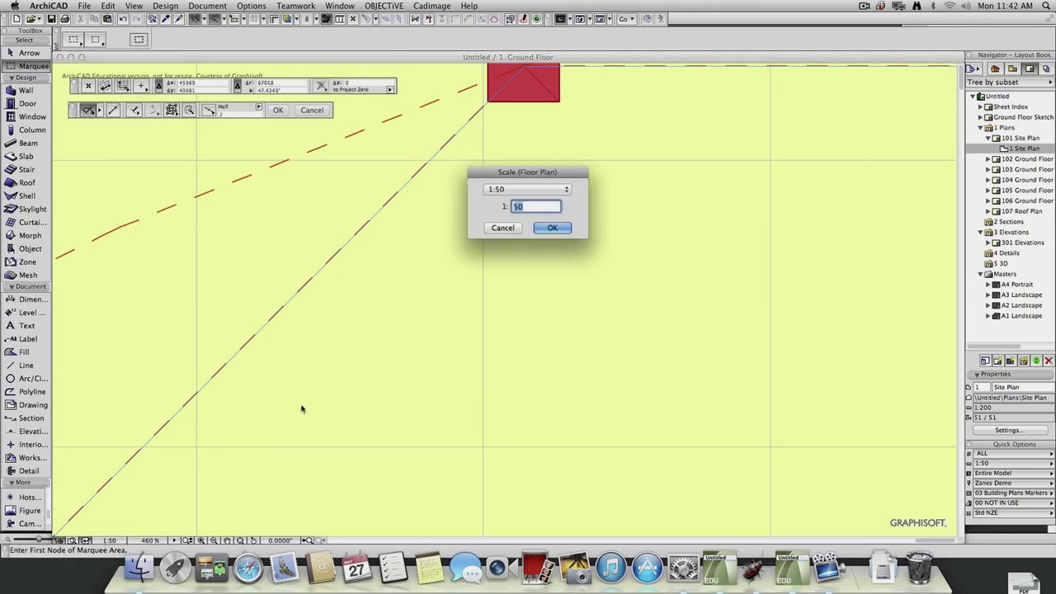
pyautogui.write('500')
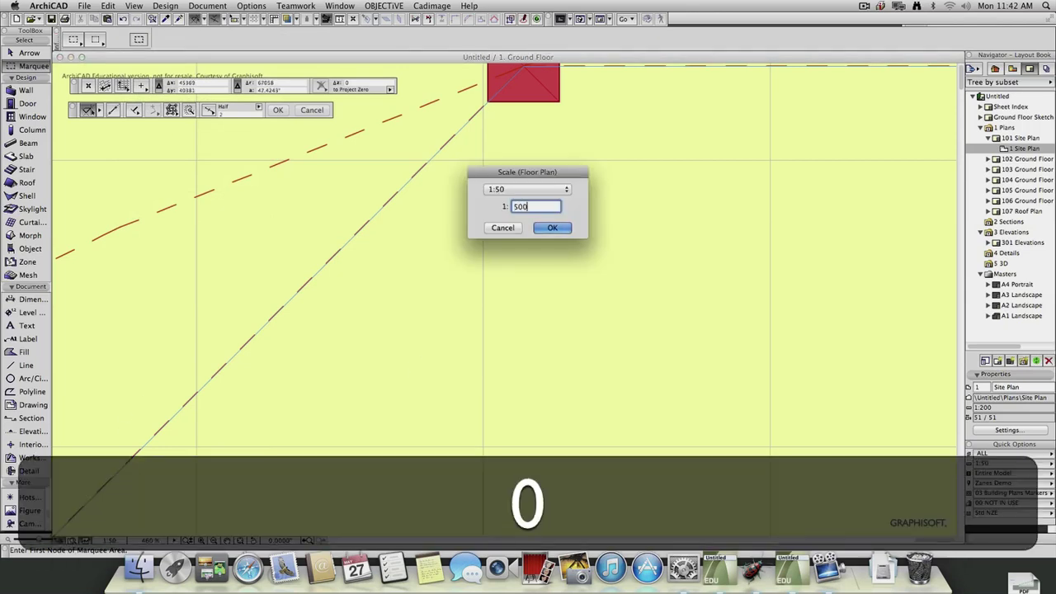
pyautogui.press('Return')
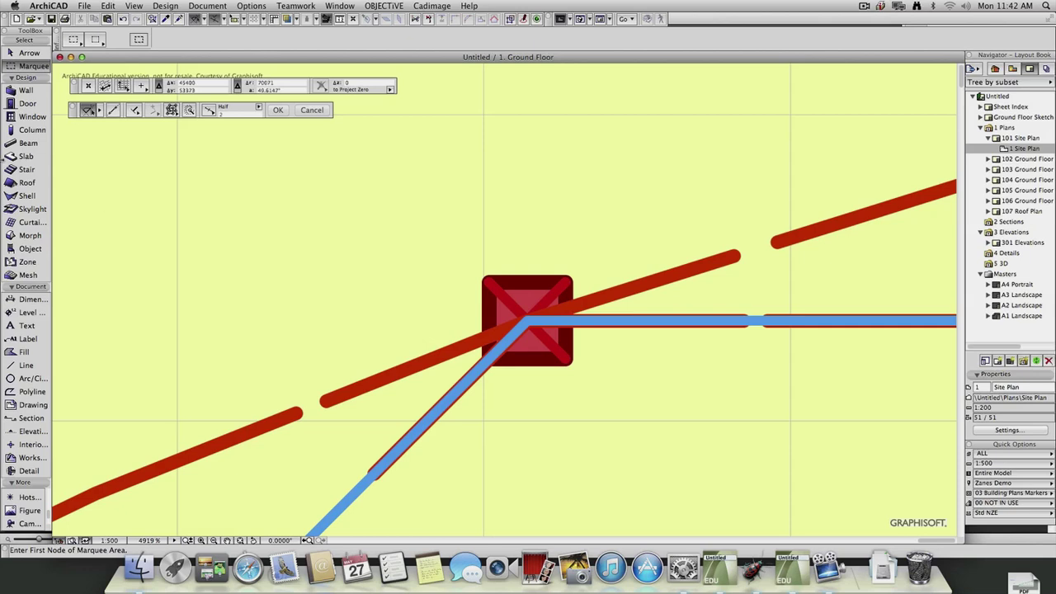
# Step: Draw a horizontal and a vertical line on the plan using pen 1
pyautogui.click(27, 366)
pyautogui.click(504, 38)
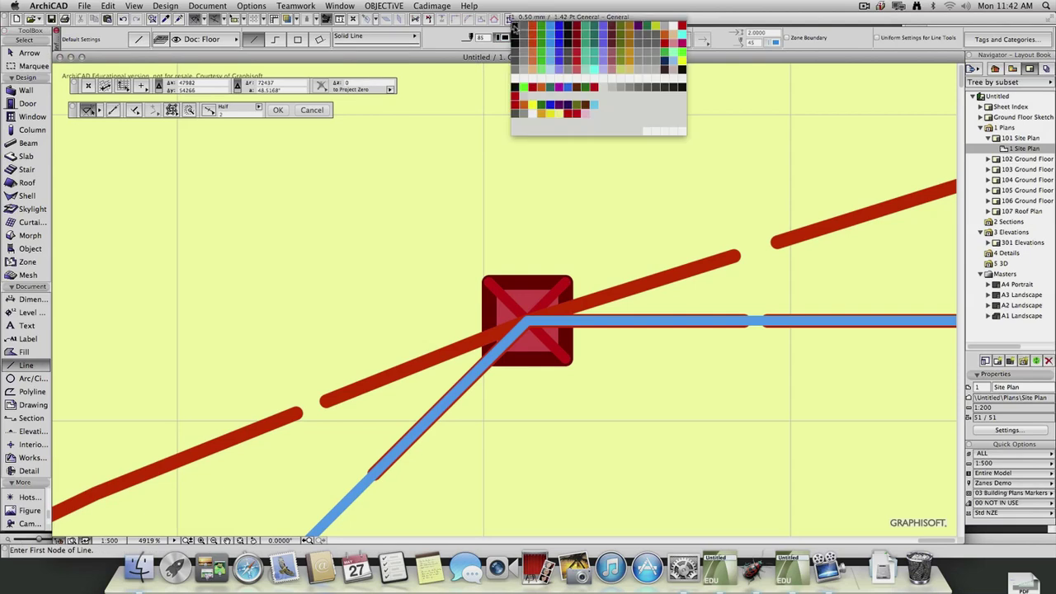
pyautogui.click(515, 20)
pyautogui.click(377, 198)
pyautogui.click(640, 147)
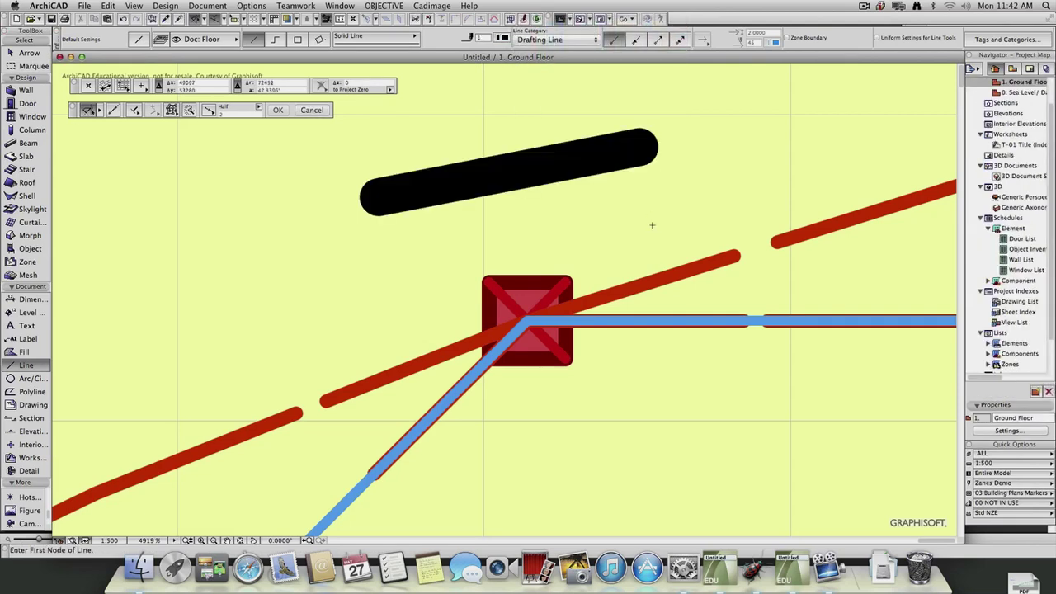
pyautogui.scroll(-5, 669, 199)
pyautogui.click(692, 143)
pyautogui.click(714, 395)
pyautogui.scroll(1, 651, 432)
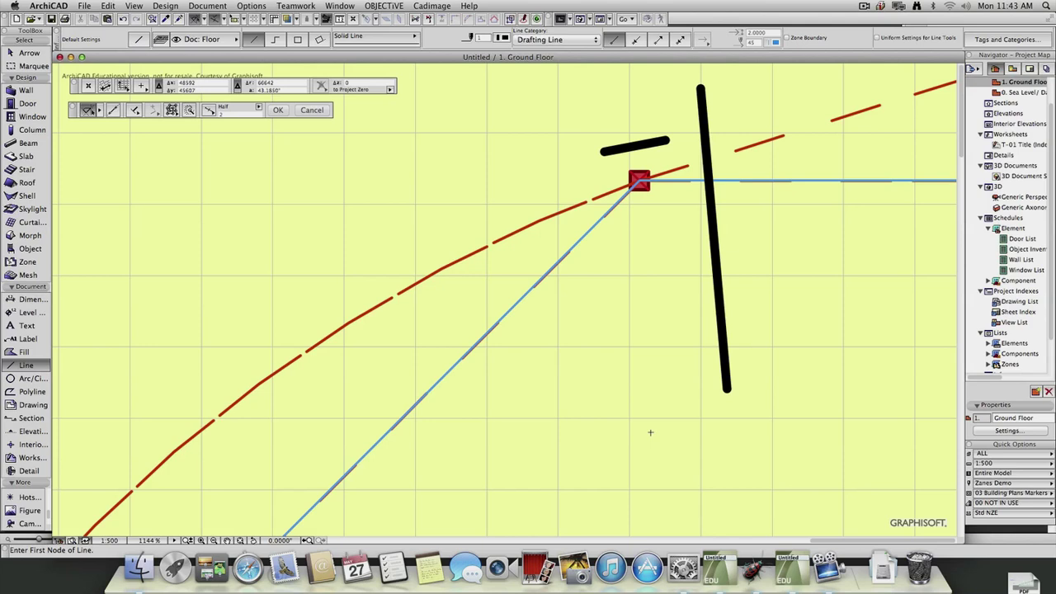
# Step: Toggle True Line Weight off and back on from the plan's context menu
pyautogui.rightClick(587, 383)
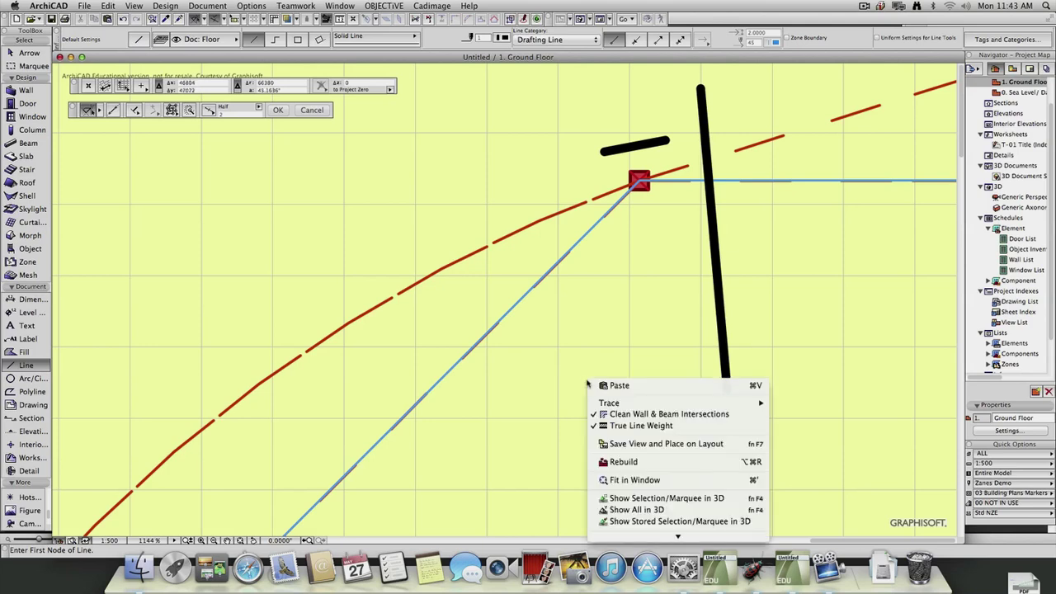
pyautogui.click(620, 425)
pyautogui.rightClick(620, 426)
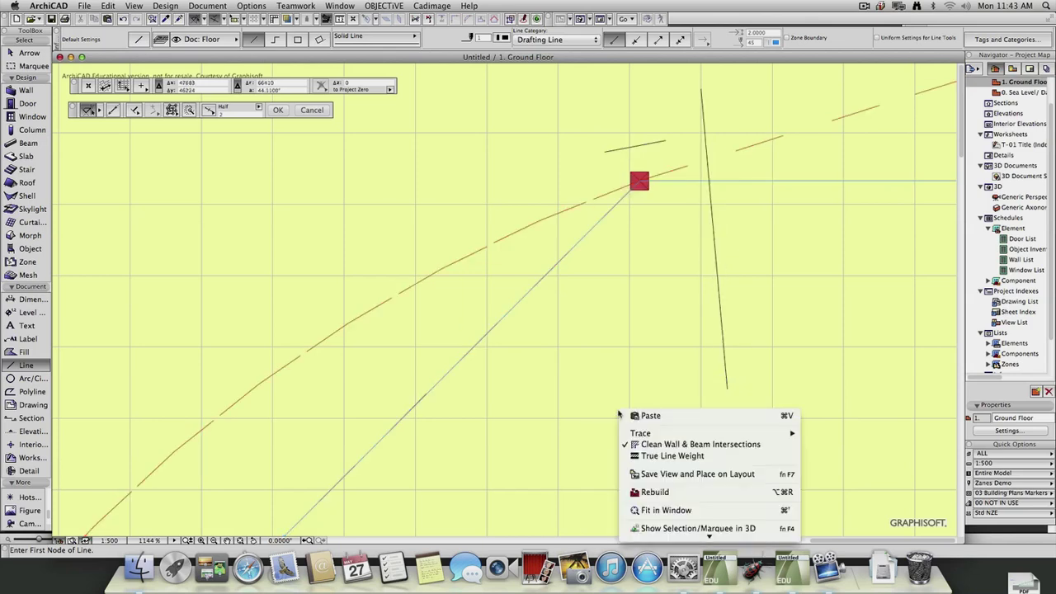
pyautogui.click(636, 456)
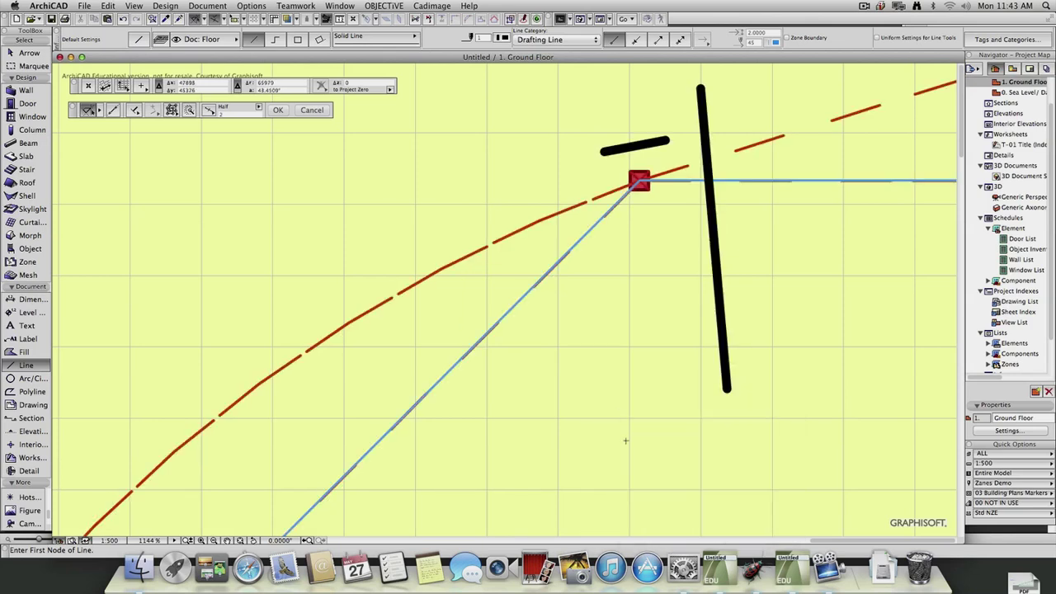
# Step: In Pens and Colors, set pen 1's weight to 0.25 mm
pyautogui.click(252, 6)
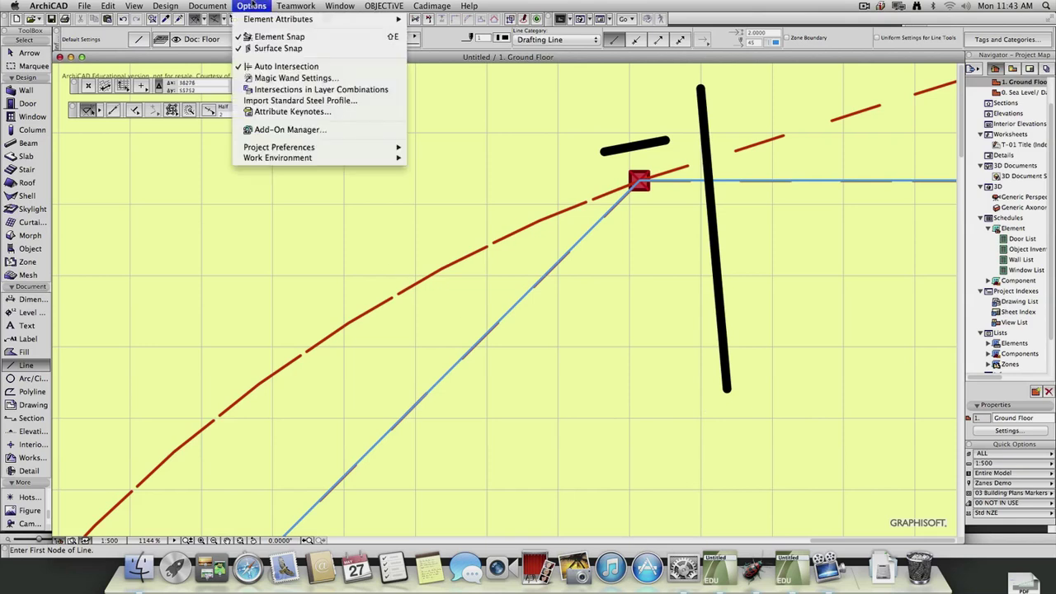
pyautogui.moveTo(278, 19)
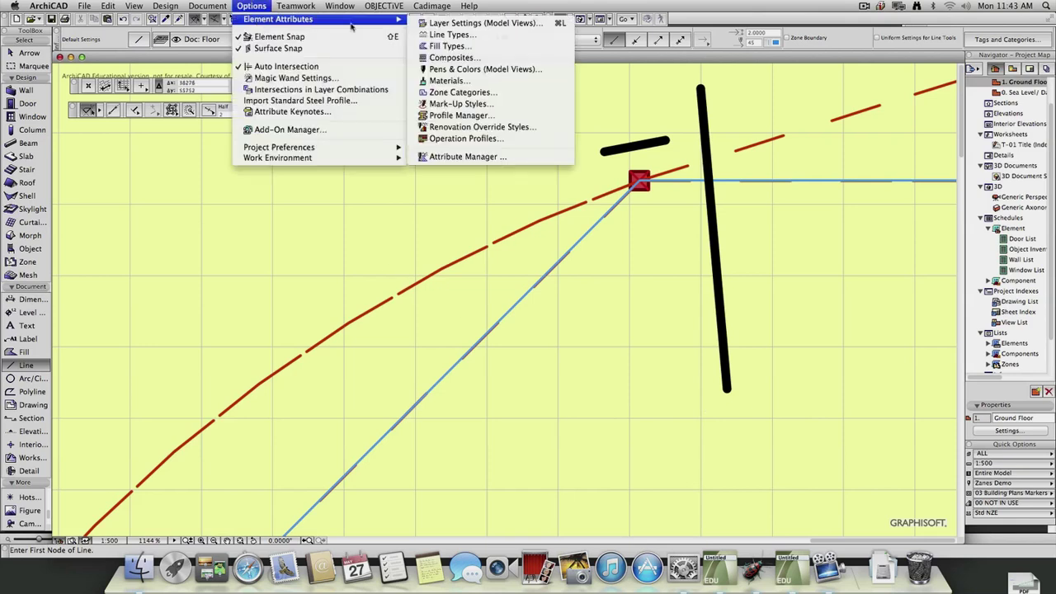
pyautogui.click(474, 69)
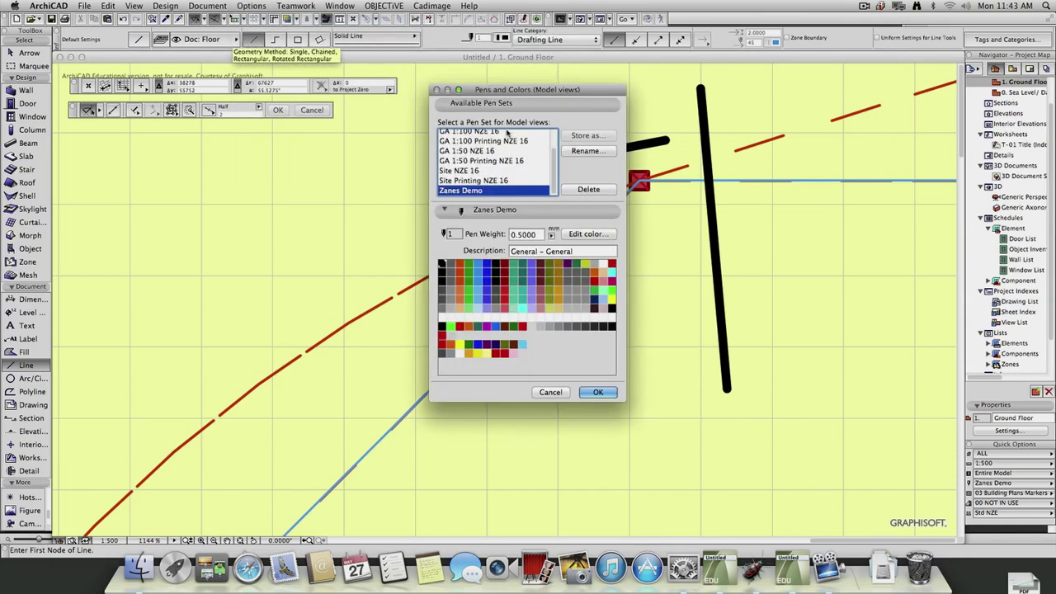
pyautogui.click(534, 235)
pyautogui.write('5')
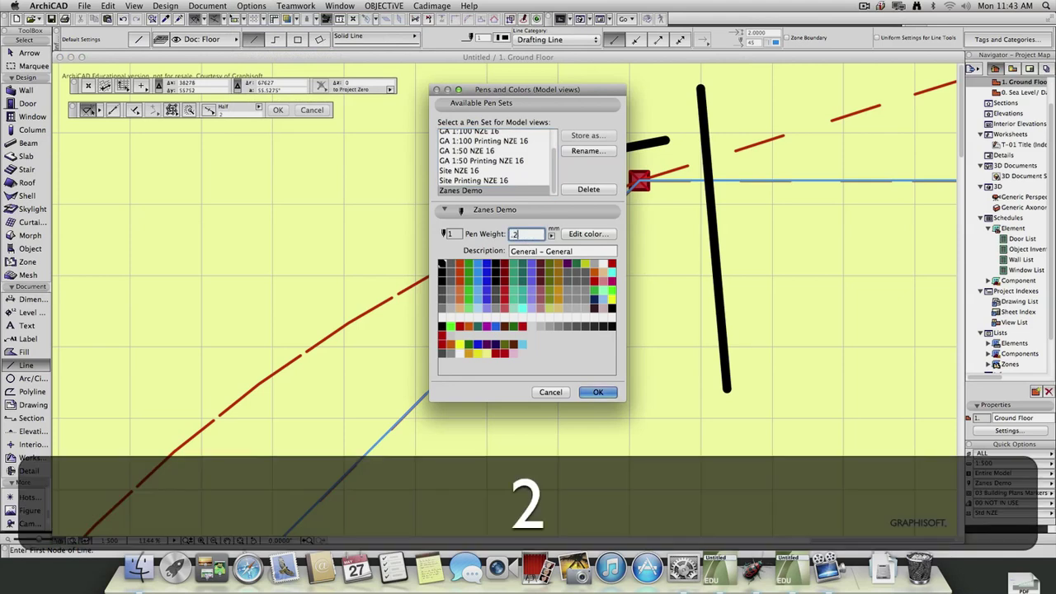
# Step: Change pen 1's colour to a sampled dark red and save it as a custom colour
pyautogui.click(577, 238)
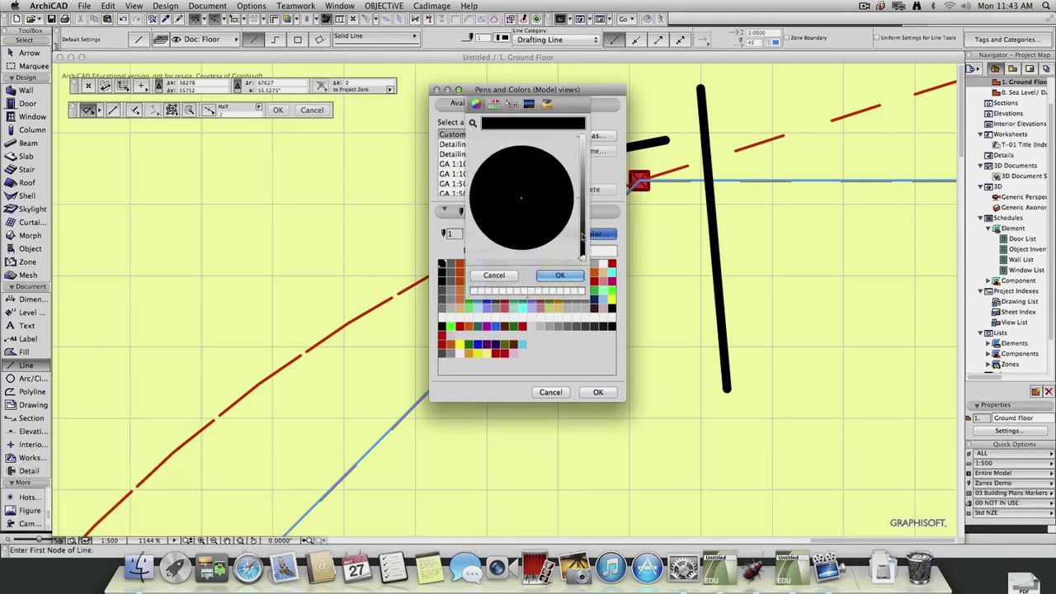
pyautogui.click(472, 123)
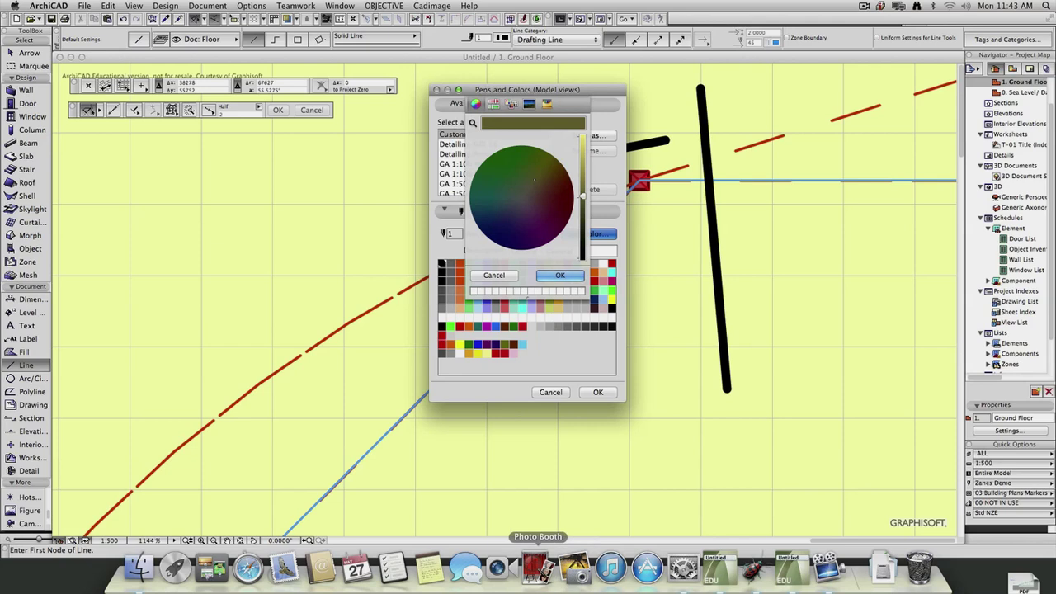
pyautogui.click(535, 566)
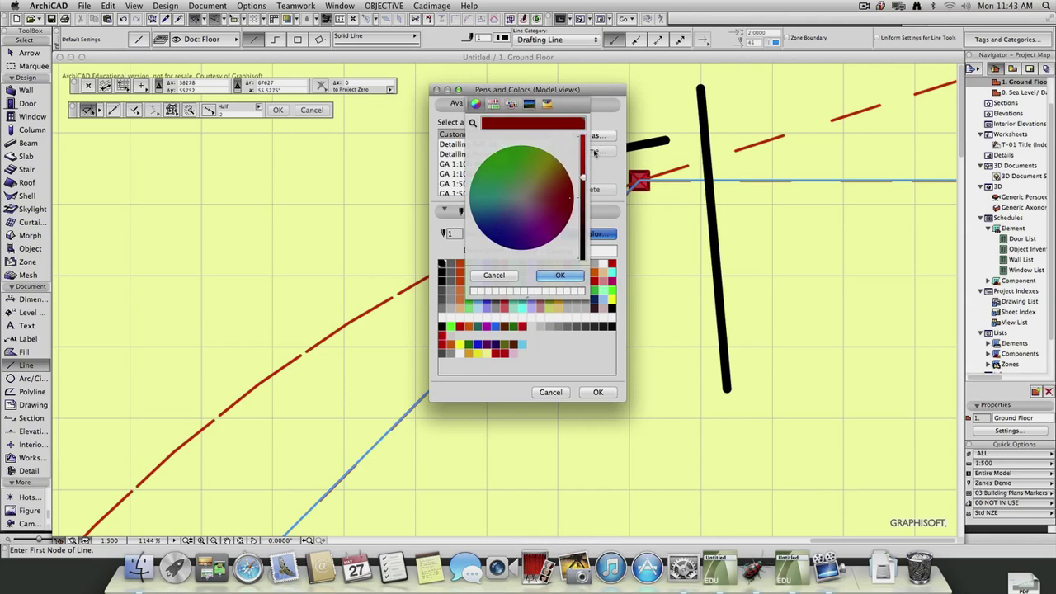
pyautogui.moveTo(532, 124); pyautogui.dragTo(475, 292)
pyautogui.click(560, 275)
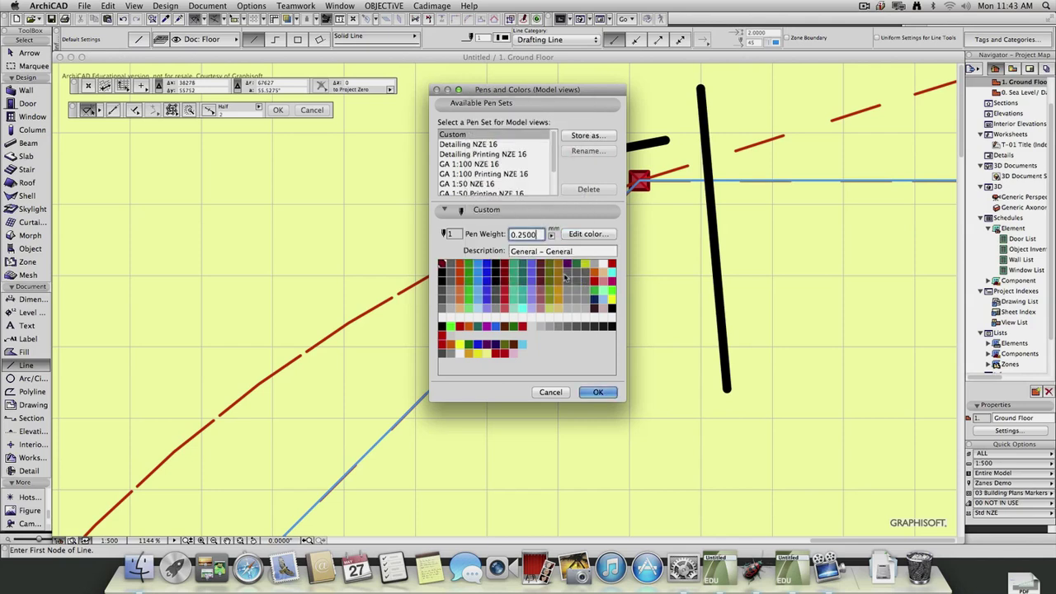
# Step: Apply the edited pen 1 so the two lines redraw thin and dark red
pyautogui.click(596, 391)
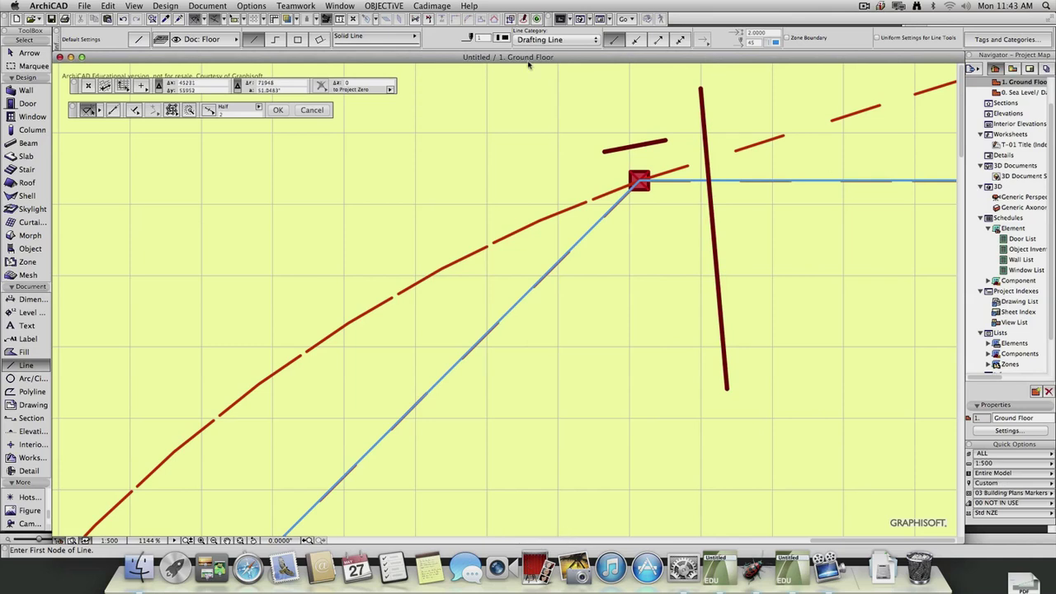
pyautogui.click(254, 6)
pyautogui.moveTo(256, 20)
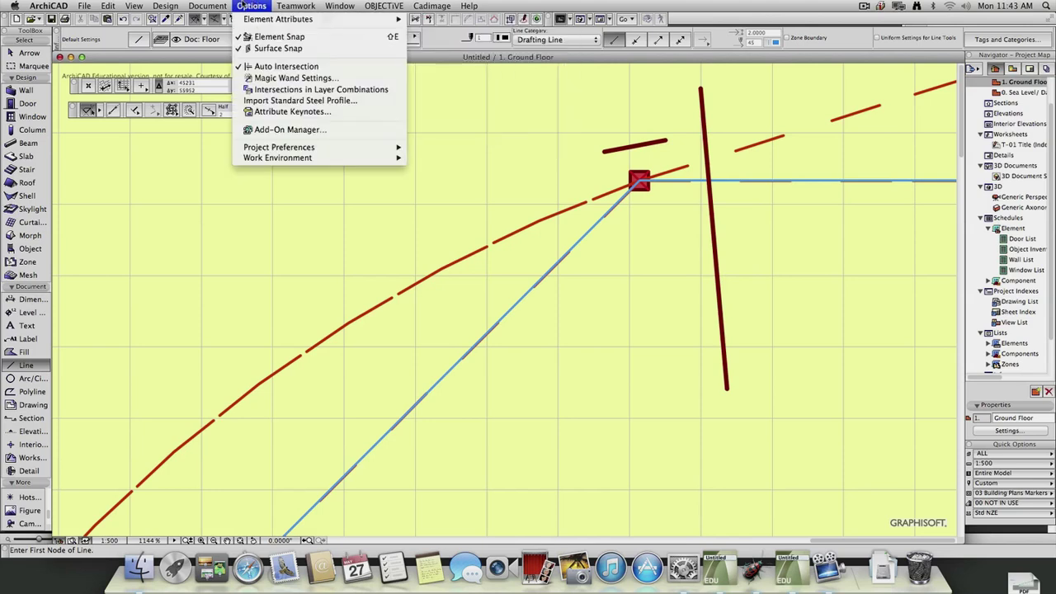
pyautogui.click(243, 5)
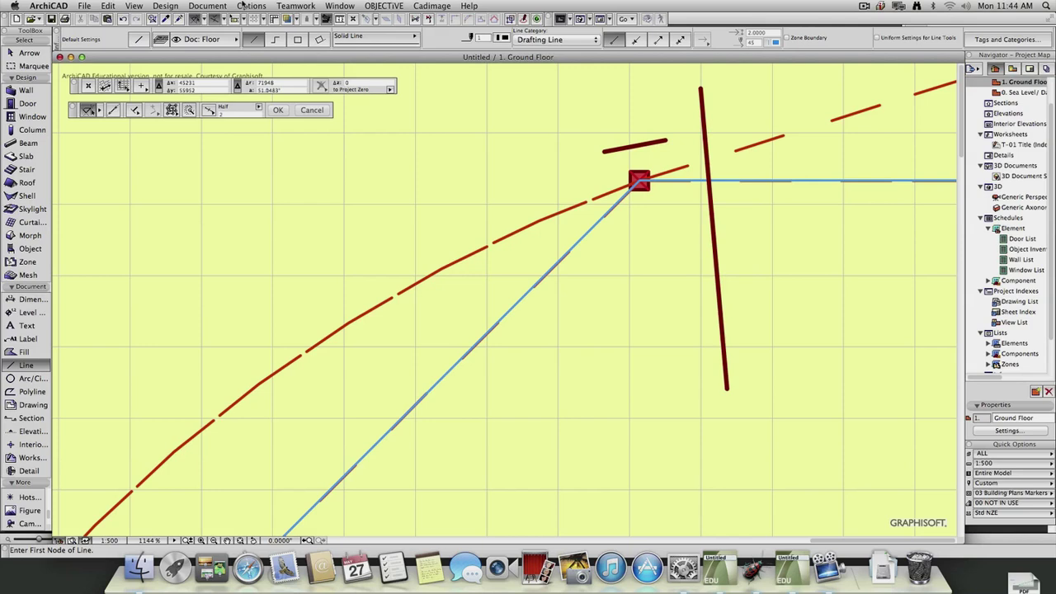
pyautogui.click(332, 5)
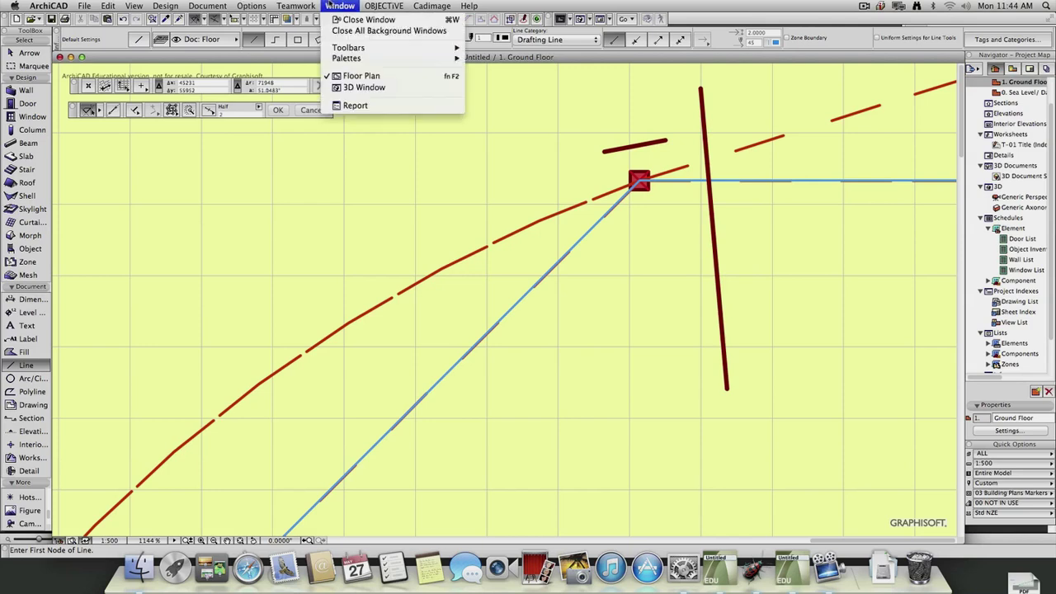
# Step: Open the Attribute Manager and load blah.pln from Documents as the comparison file
pyautogui.moveTo(269, 19)
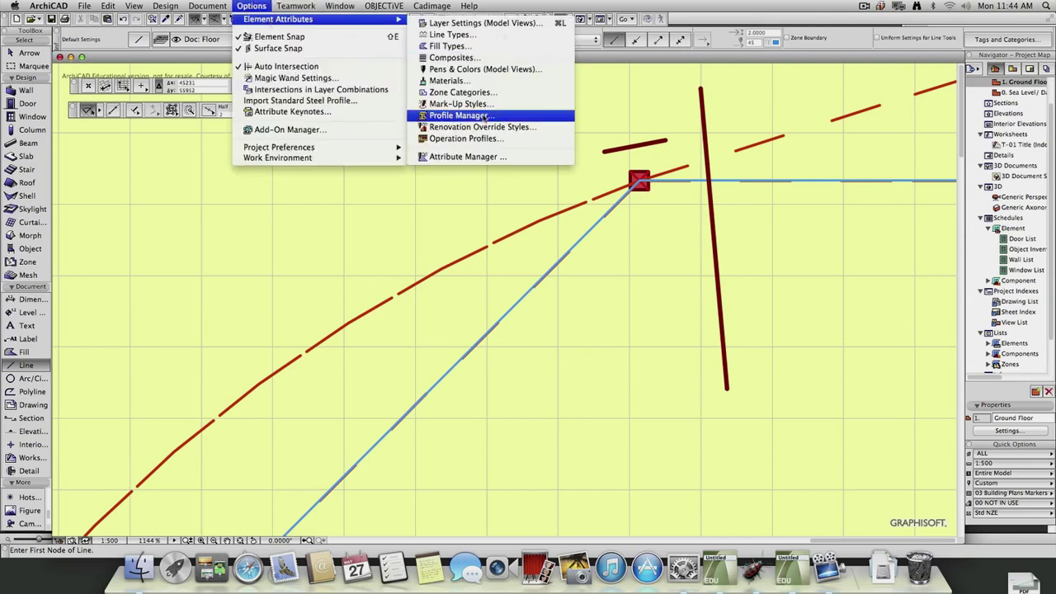
pyautogui.click(489, 157)
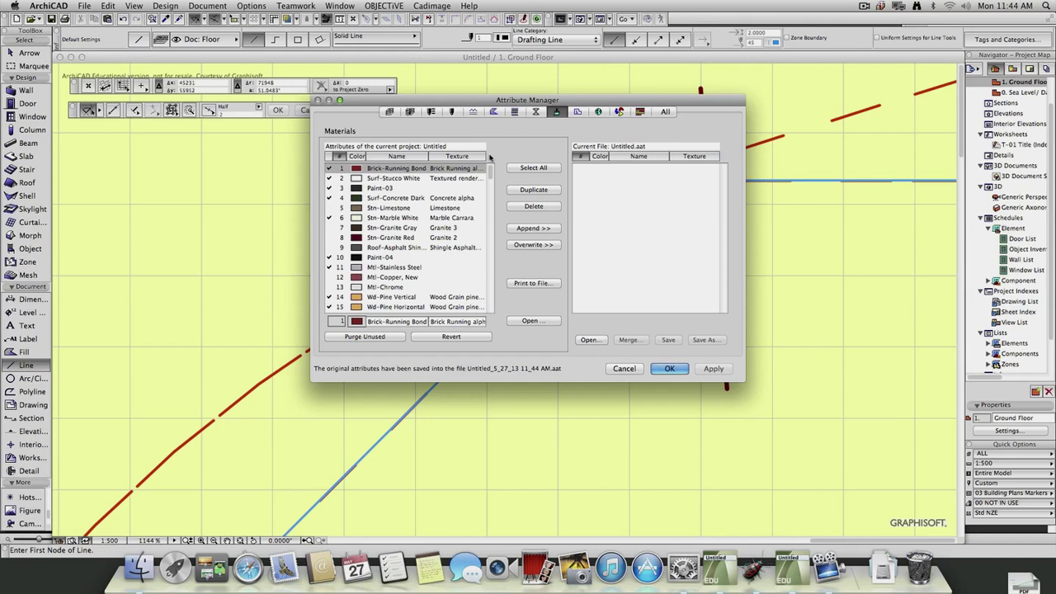
pyautogui.click(588, 340)
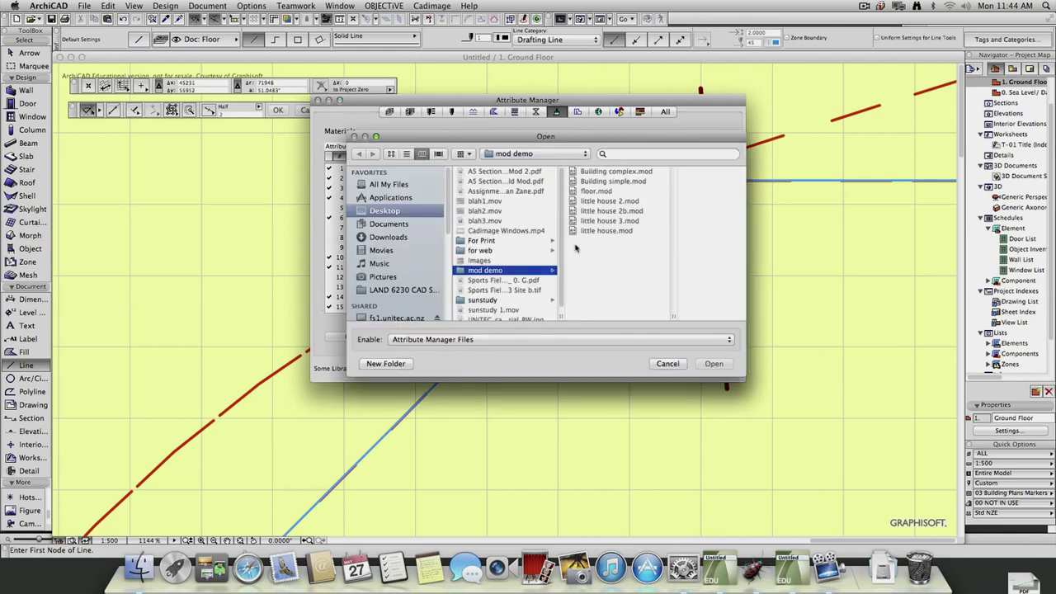
pyautogui.scroll(-1, 499, 262)
pyautogui.click(391, 225)
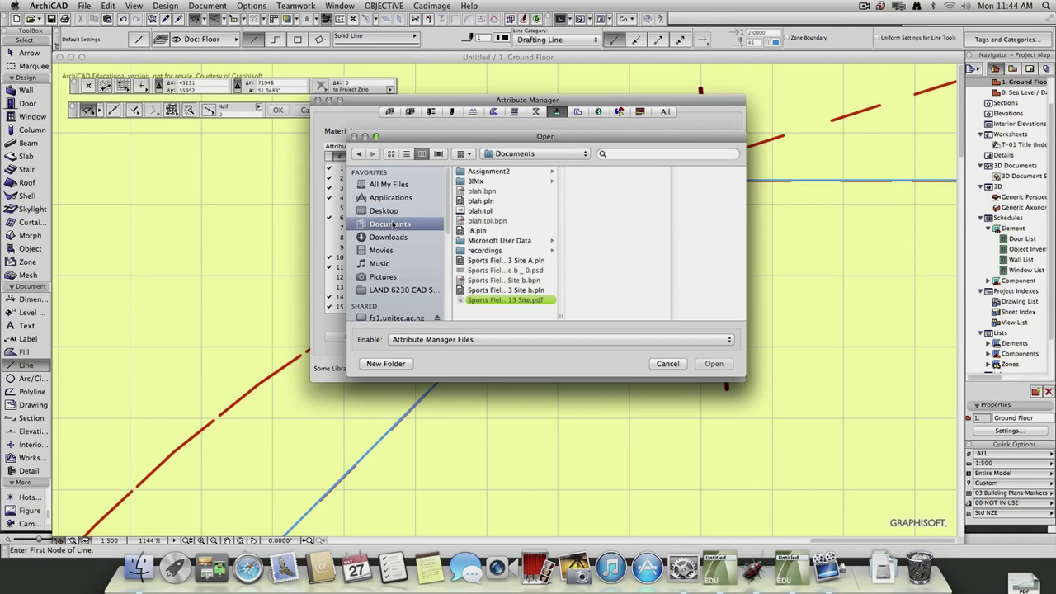
pyautogui.click(498, 202)
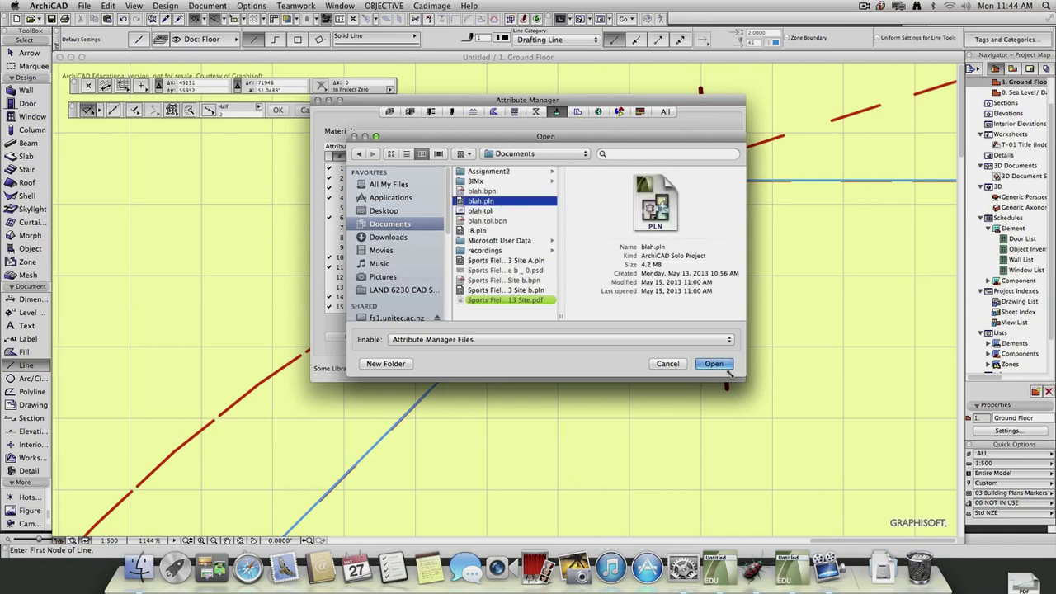
pyautogui.click(713, 364)
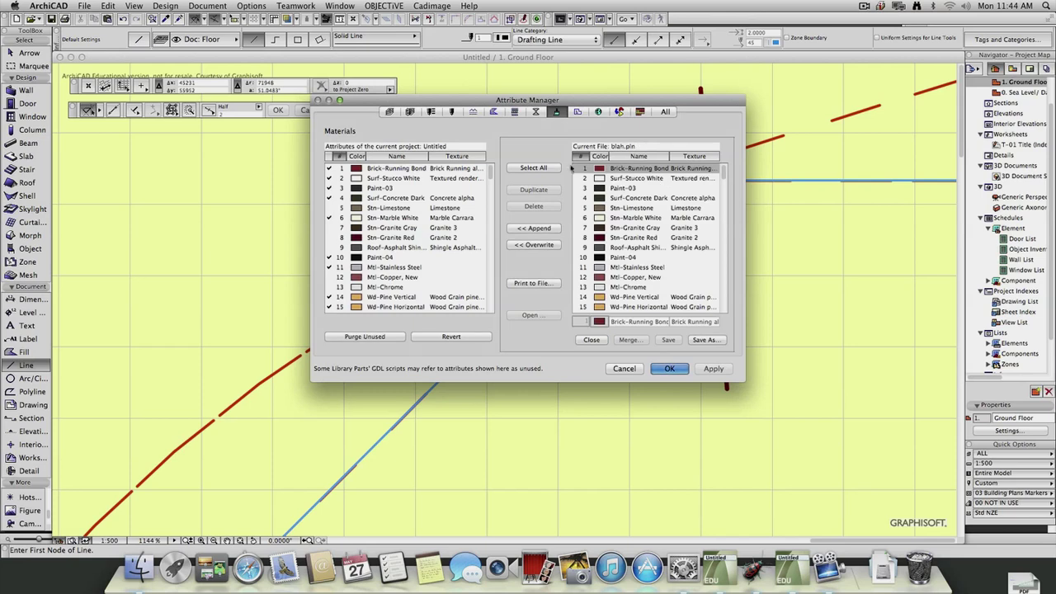
# Step: Browse the Layer Combinations and Pen Sets tabs, ending on the Layers comparison
pyautogui.click(389, 113)
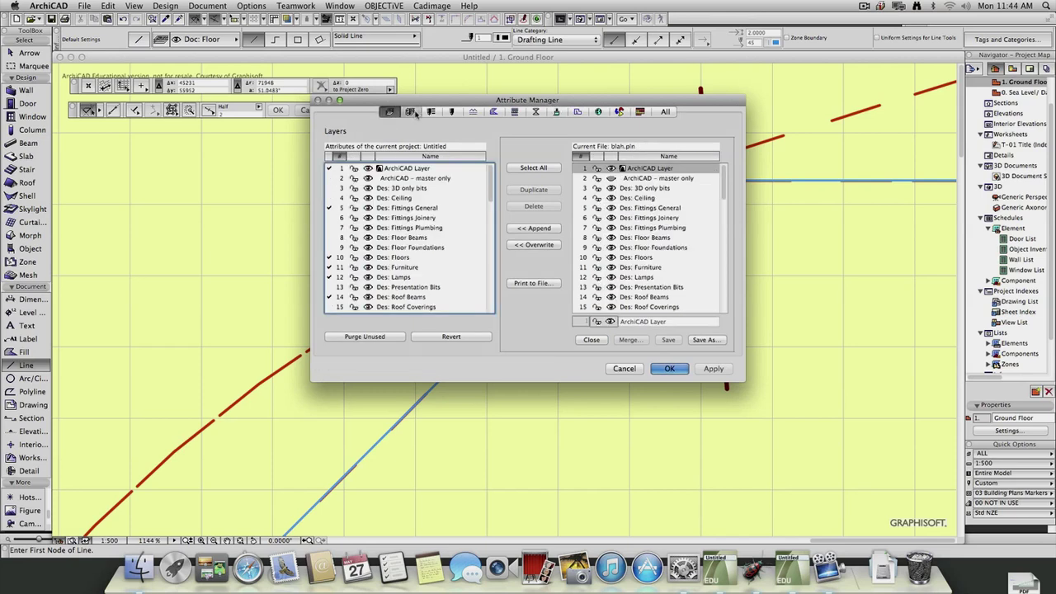
pyautogui.click(412, 113)
pyautogui.click(432, 113)
pyautogui.click(390, 112)
# Step: Select blah.pln's Dims, path, mesh and mesh temp layers for transfer
pyautogui.click(640, 189)
pyautogui.keyDown('shift'); pyautogui.click(650, 267); pyautogui.keyUp('shift')
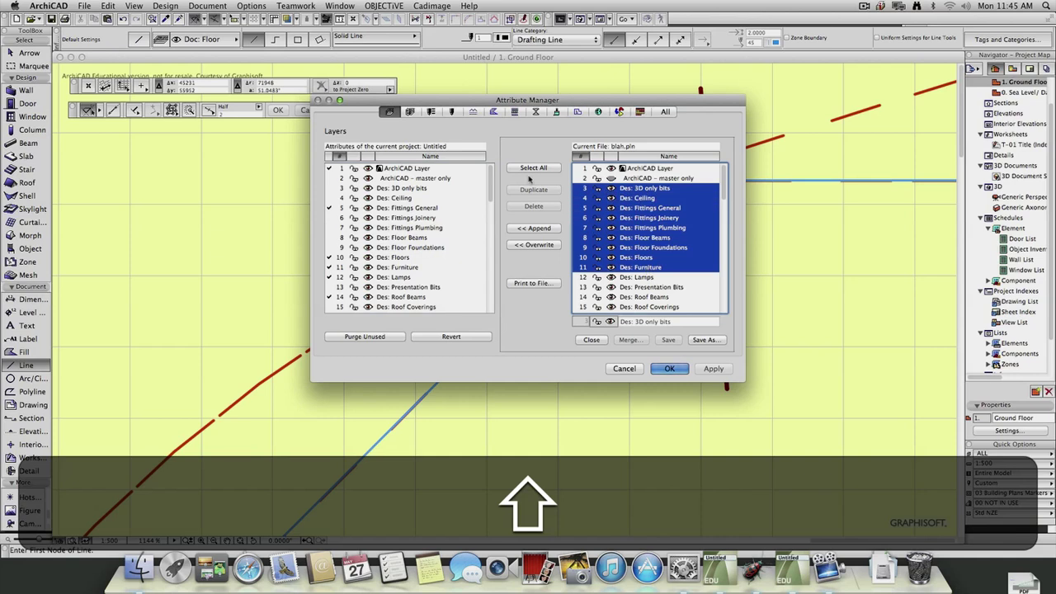
pyautogui.scroll(-15, 656, 293)
pyautogui.click(635, 280)
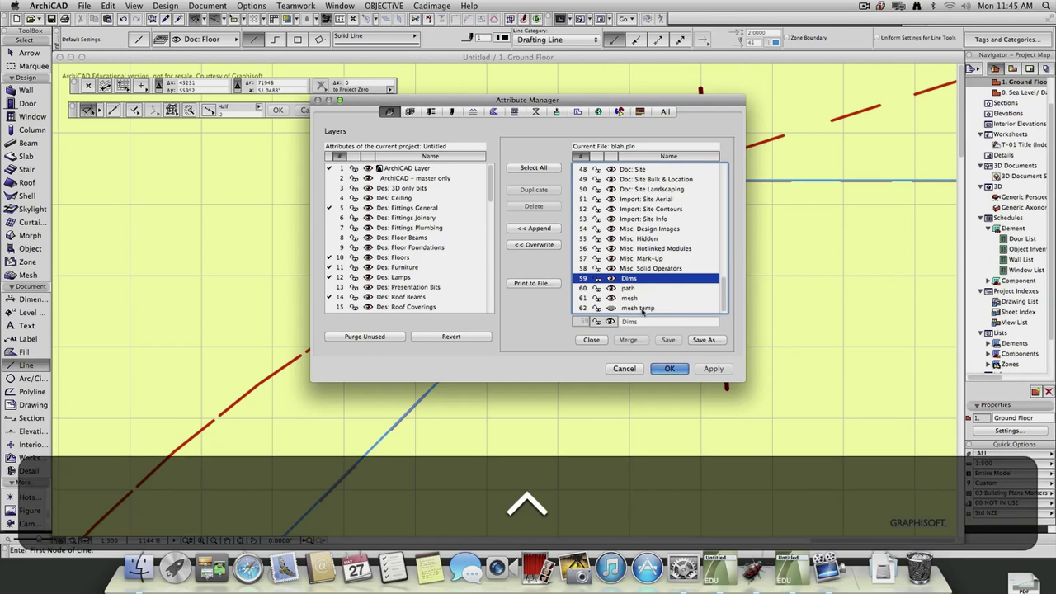
pyautogui.keyDown('shift'); pyautogui.click(643, 307); pyautogui.keyUp('shift')
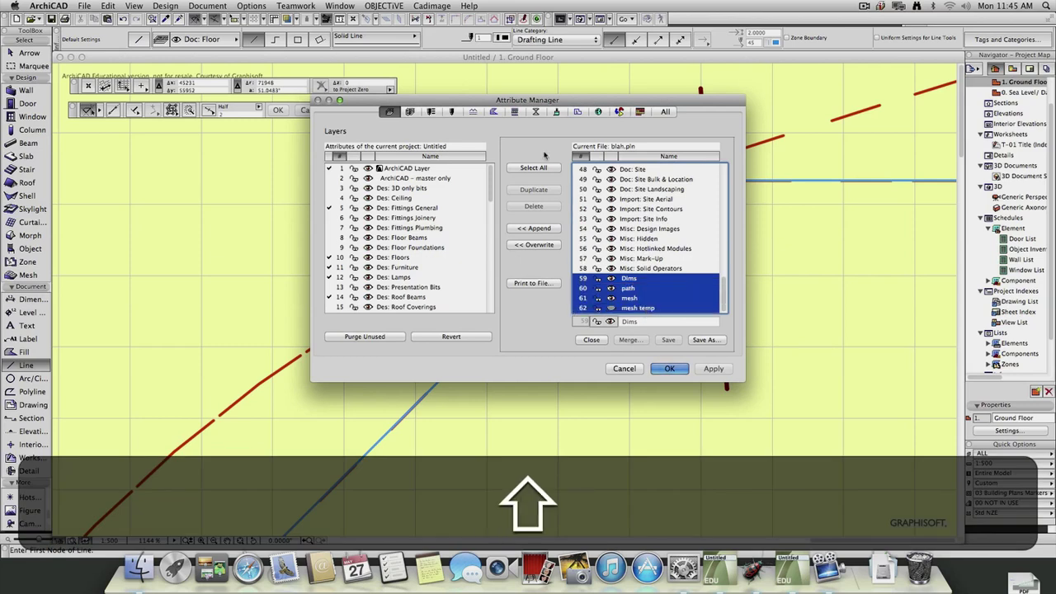
pyautogui.moveTo(492, 200); pyautogui.dragTo(493, 310)
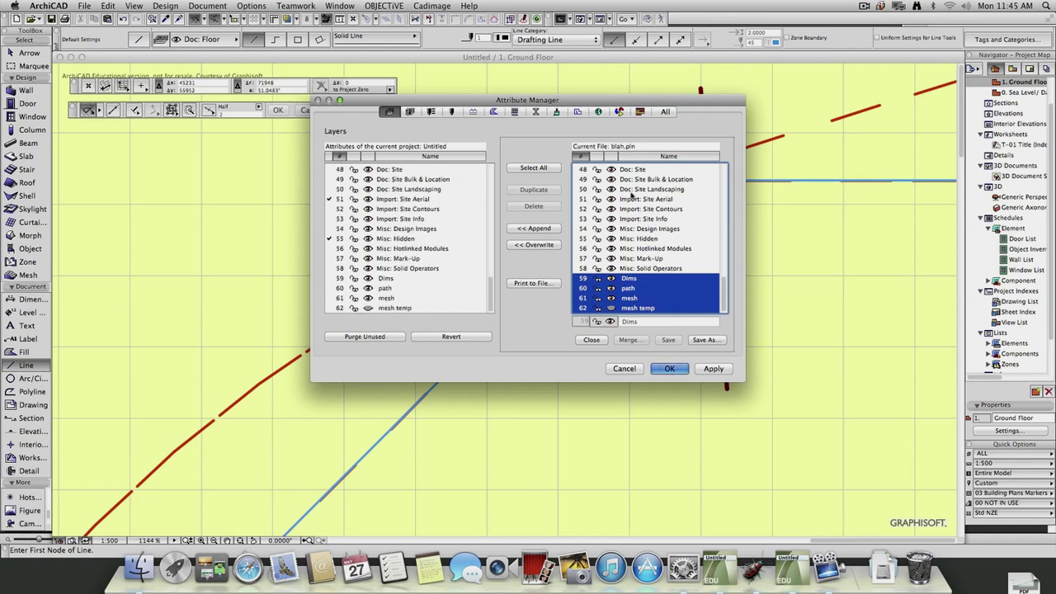
# Step: Switch to Materials and select Paint-03 in blah.pln's material list
pyautogui.click(557, 111)
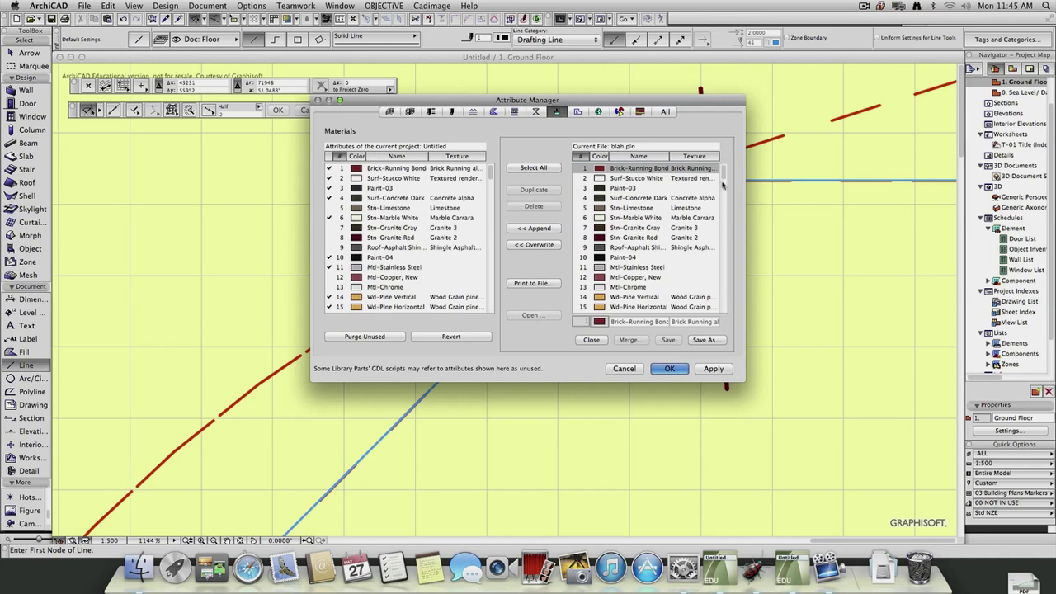
pyautogui.moveTo(724, 170)
pyautogui.mouseDown()
pyautogui.moveTo(720, 324)
pyautogui.moveTo(731, 188)
pyautogui.mouseUp()
pyautogui.click(636, 189)
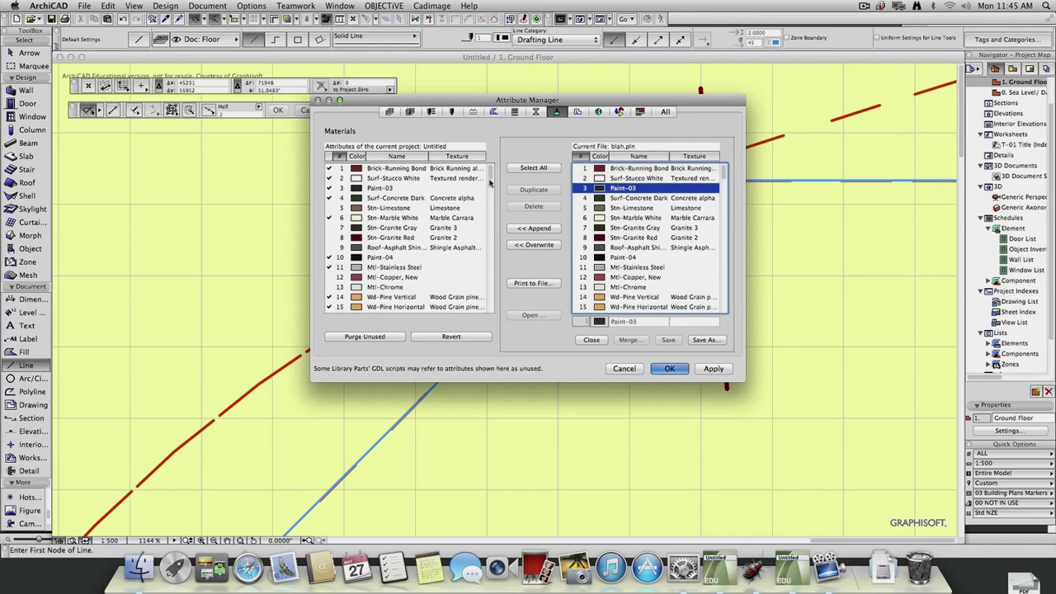
pyautogui.moveTo(491, 183); pyautogui.dragTo(511, 245)
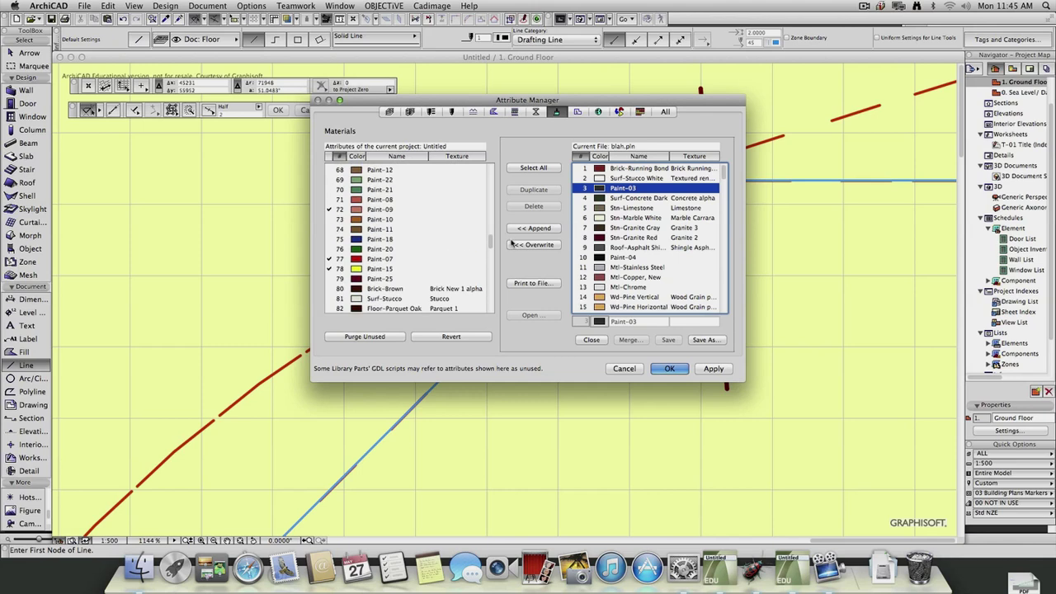
# Step: Review the Profiles lists of both projects, then close the Attribute Manager without transferring
pyautogui.click(536, 112)
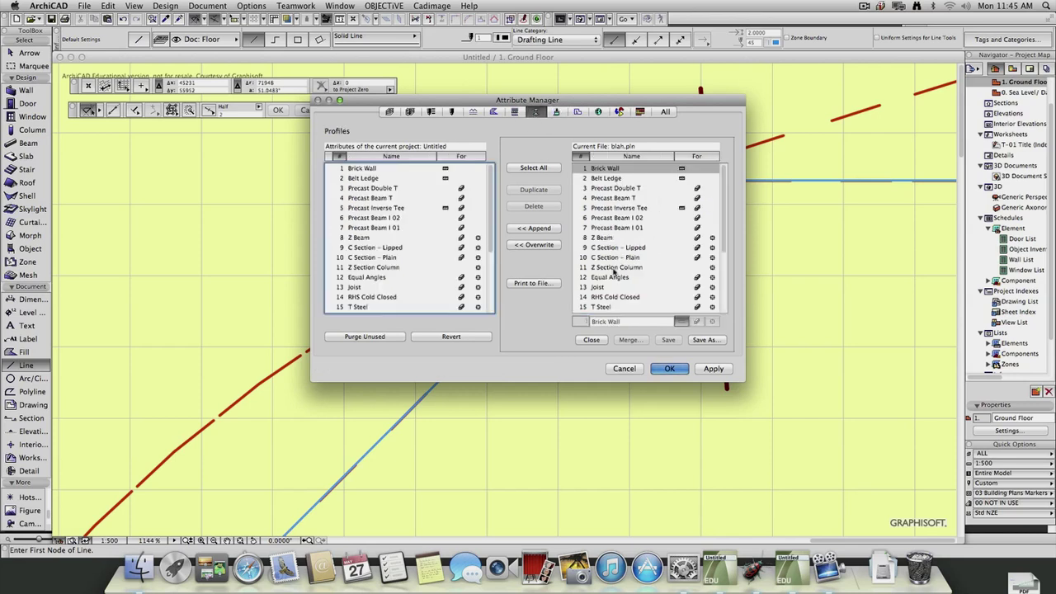
pyautogui.scroll(-5, 637, 258)
pyautogui.scroll(5, 637, 258)
pyautogui.scroll(-5, 623, 289)
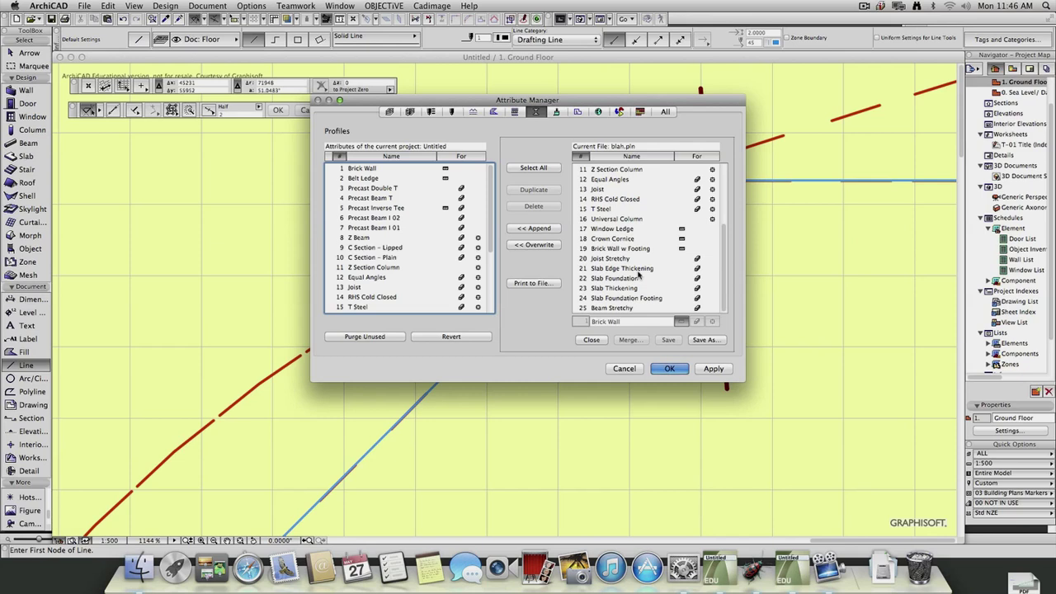
pyautogui.click(657, 368)
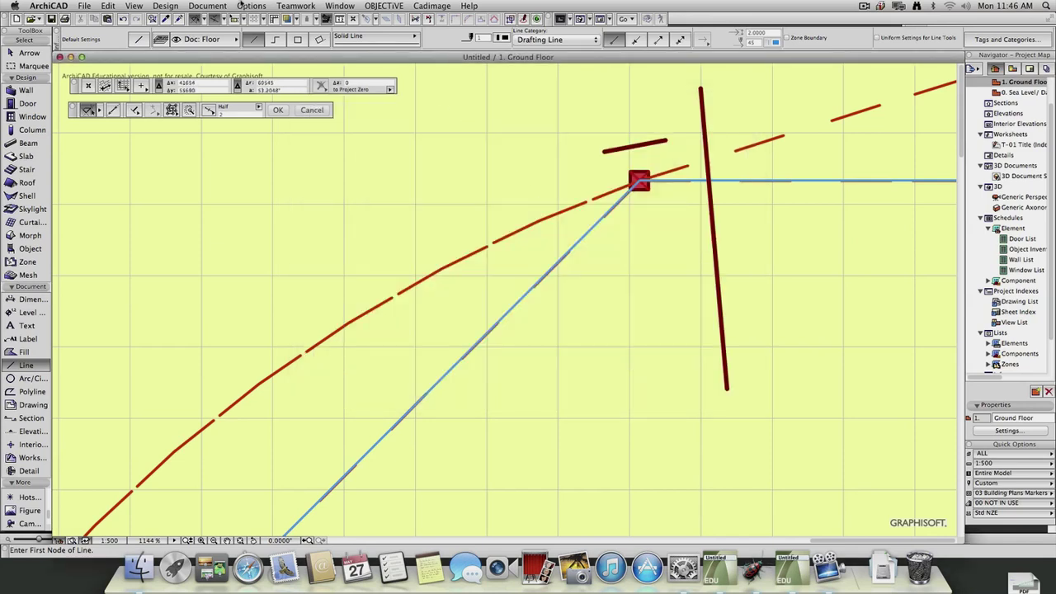
pyautogui.click(252, 6)
pyautogui.moveTo(295, 6)
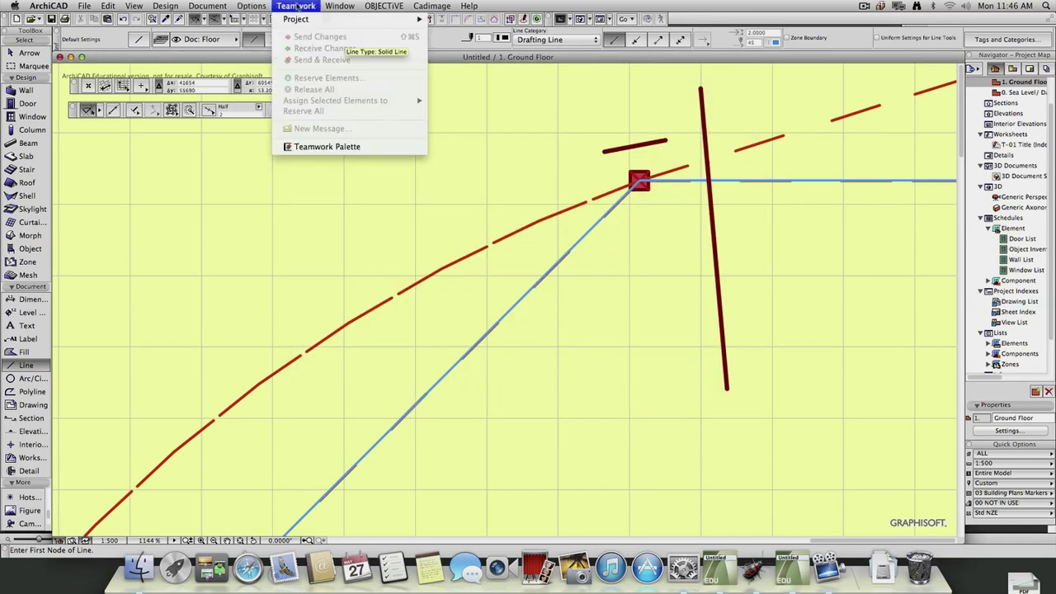
pyautogui.moveTo(339, 6)
pyautogui.moveTo(361, 48)
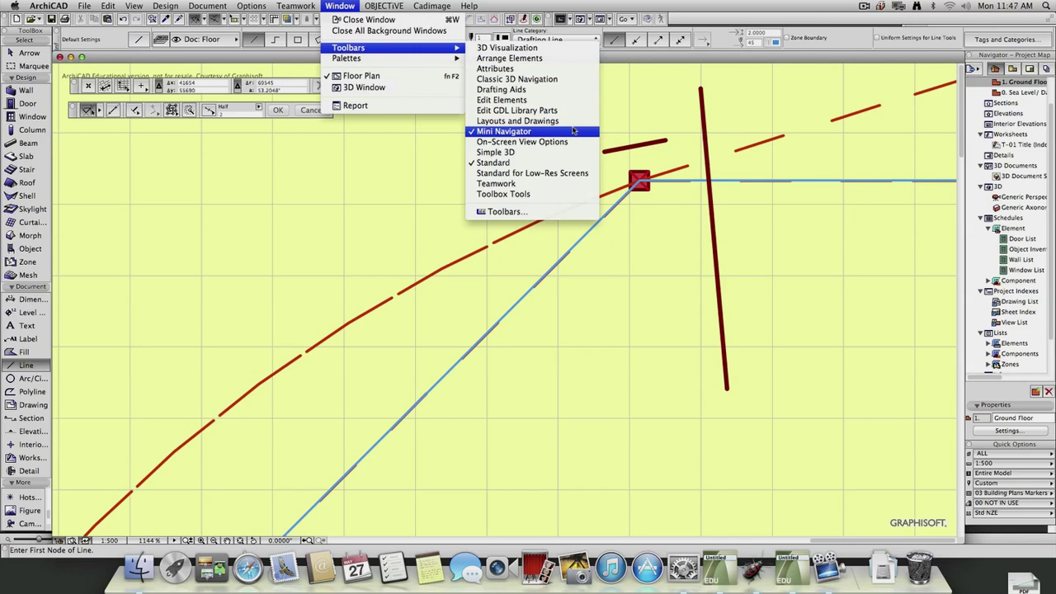
pyautogui.click(520, 58)
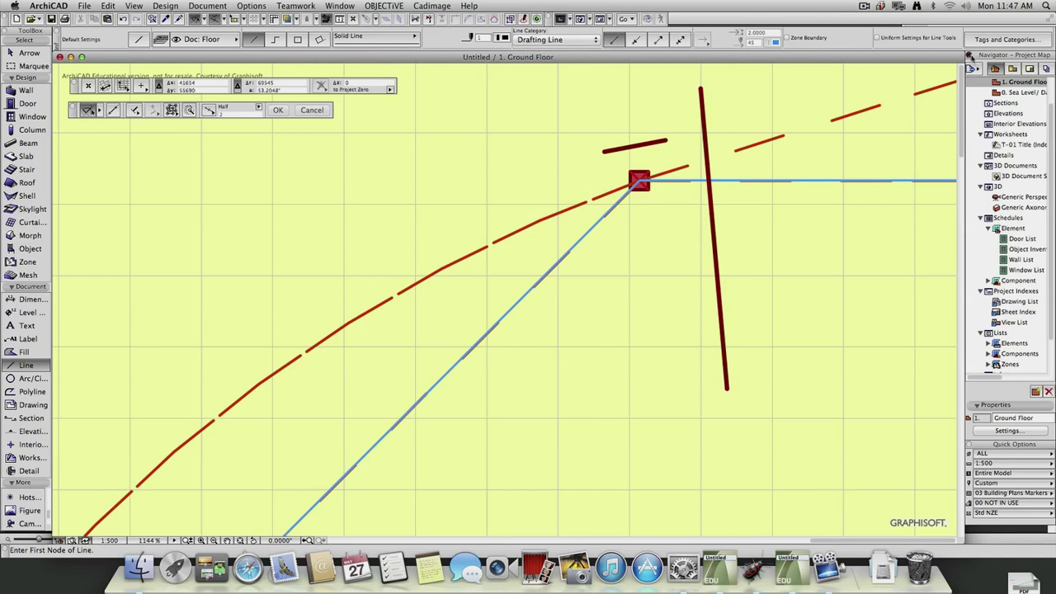
# Step: Switch to the 3D view, then apply the schemes of Standard Profile 16 from Work Environment Profiles
pyautogui.press('F3')
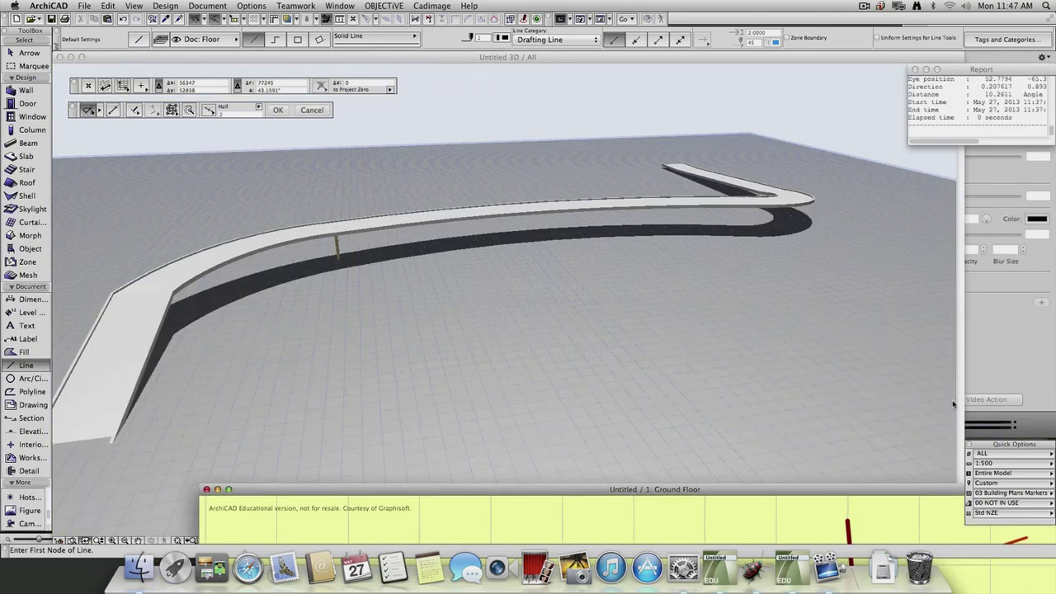
pyautogui.click(252, 6)
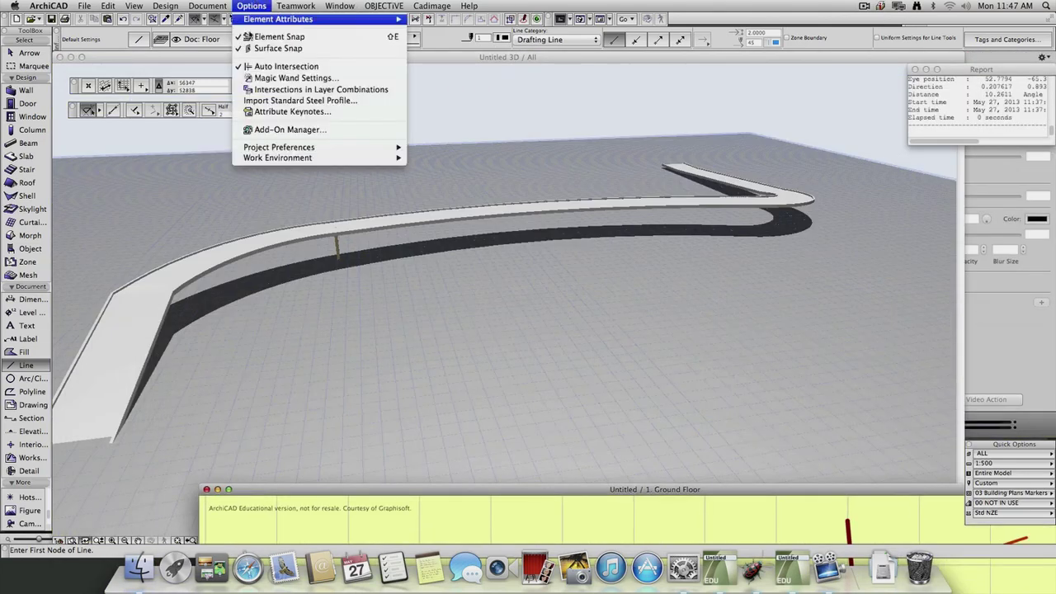
pyautogui.moveTo(280, 158)
pyautogui.click(465, 158)
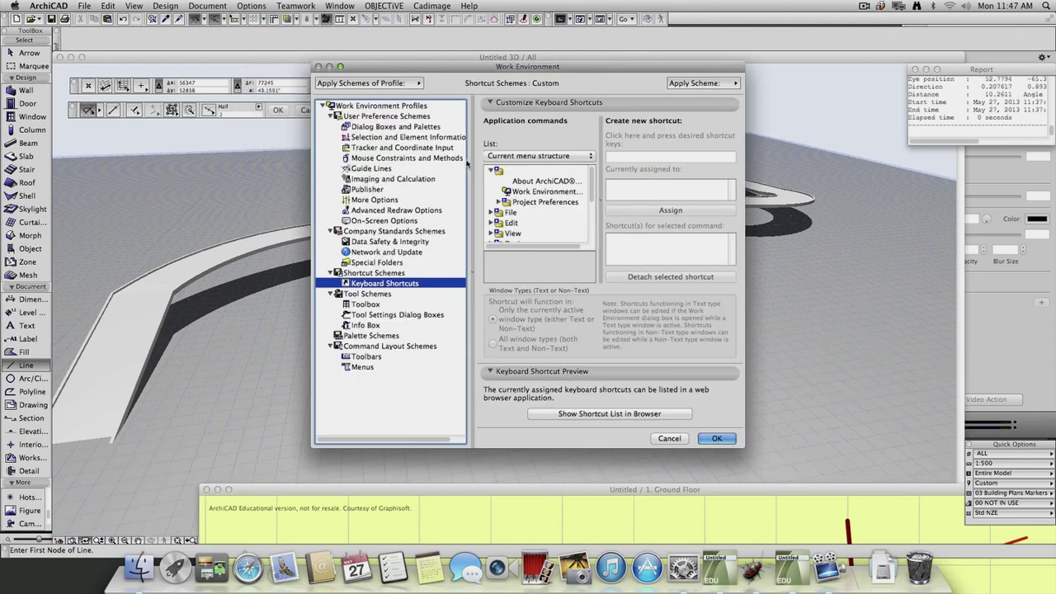
pyautogui.click(318, 105)
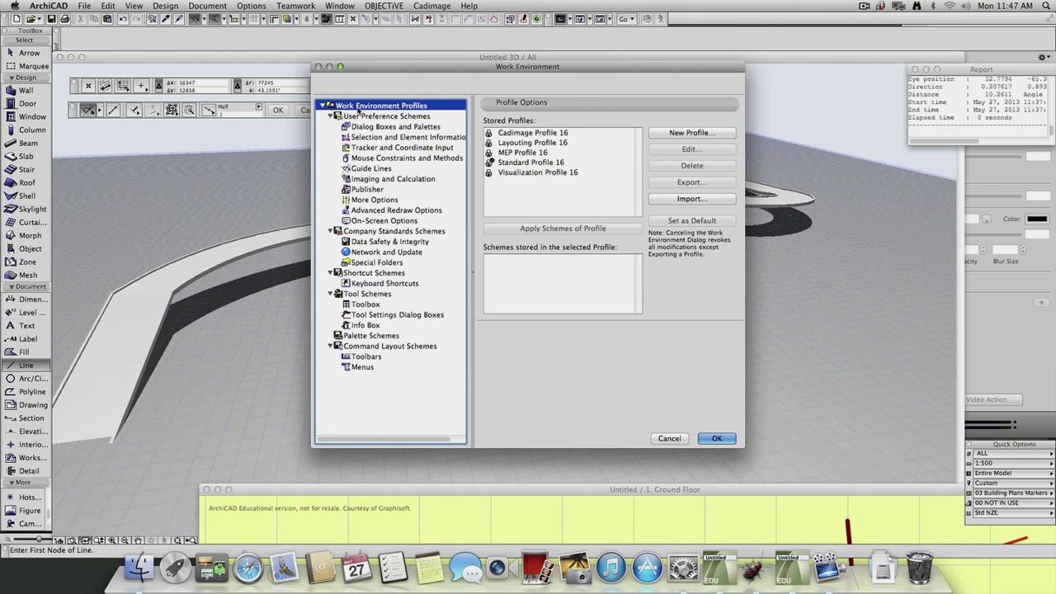
pyautogui.click(521, 167)
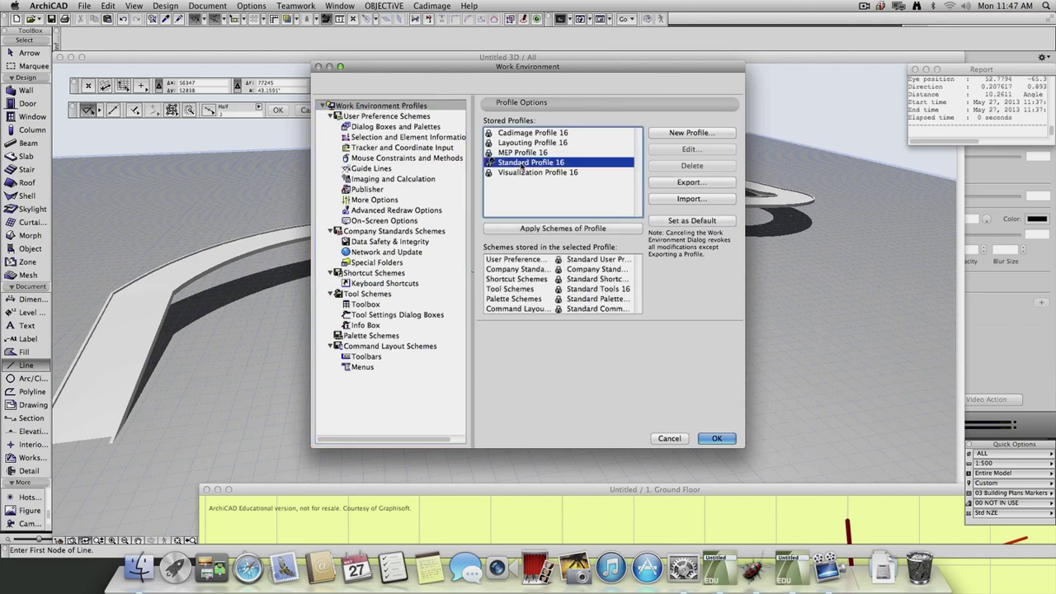
pyautogui.click(592, 230)
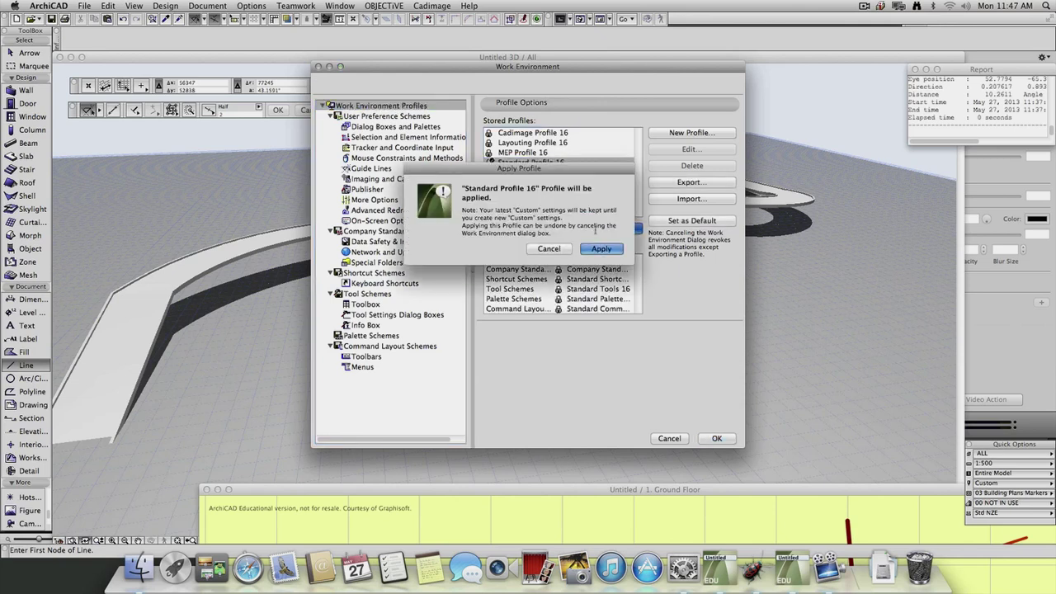
pyautogui.click(601, 249)
pyautogui.click(716, 437)
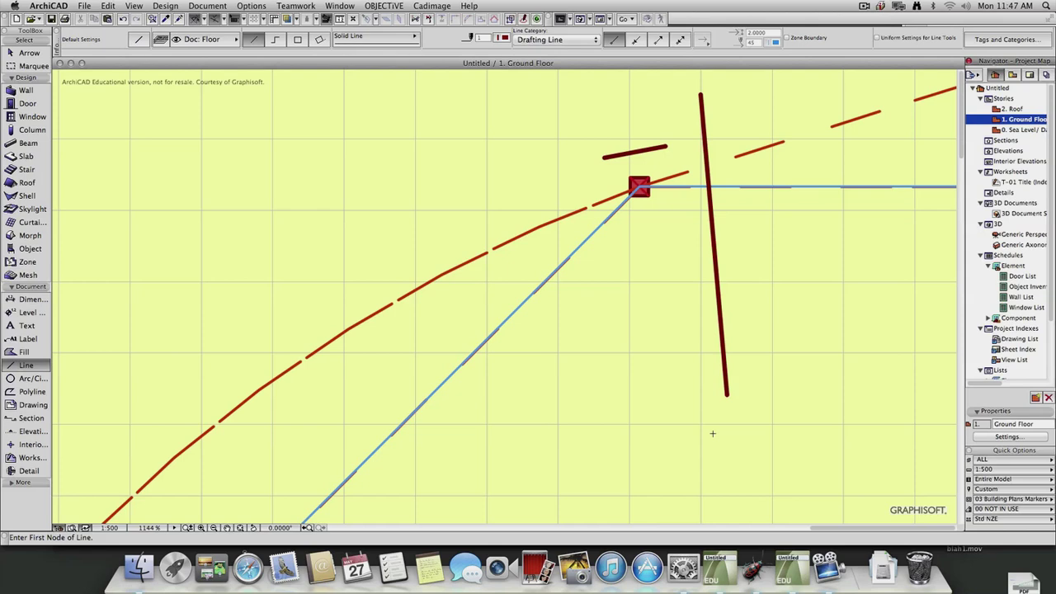
# Step: Show the Coordinates and Control Box palettes from Window > Palettes
pyautogui.click(339, 5)
pyautogui.moveTo(359, 58)
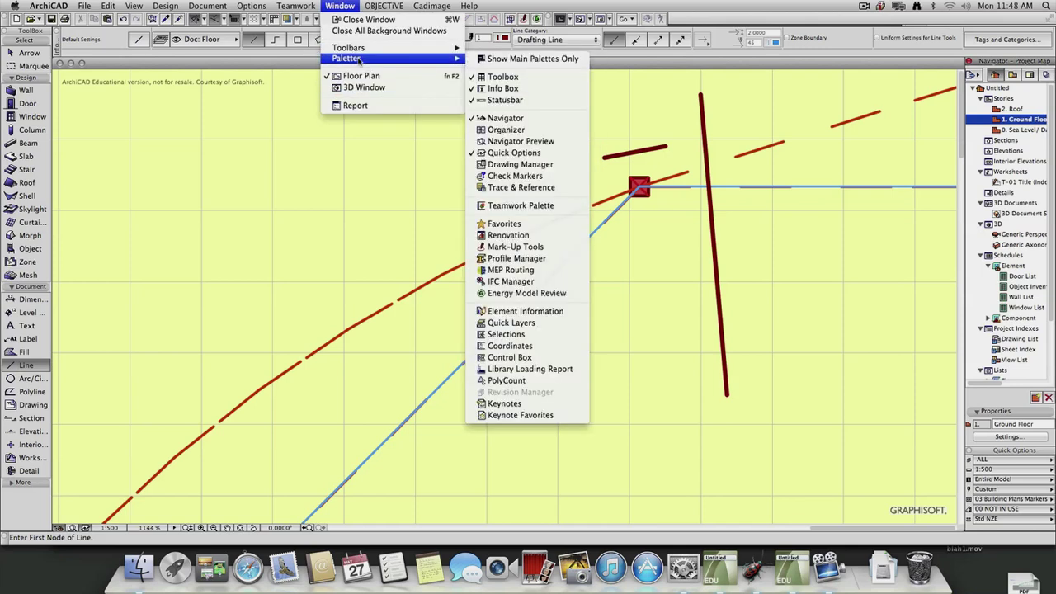
pyautogui.click(533, 347)
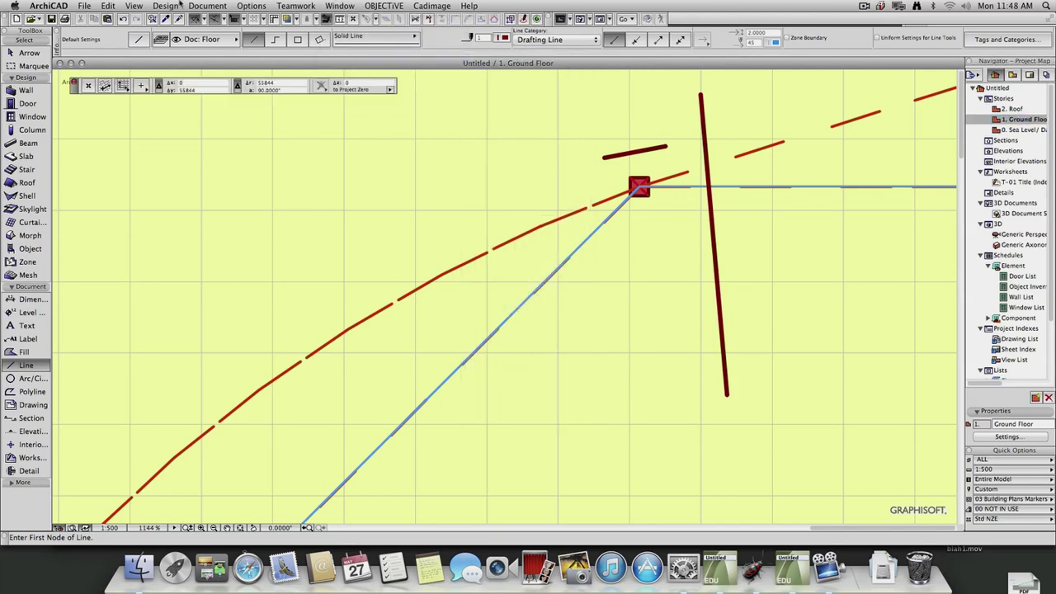
pyautogui.click(350, 5)
pyautogui.moveTo(355, 59)
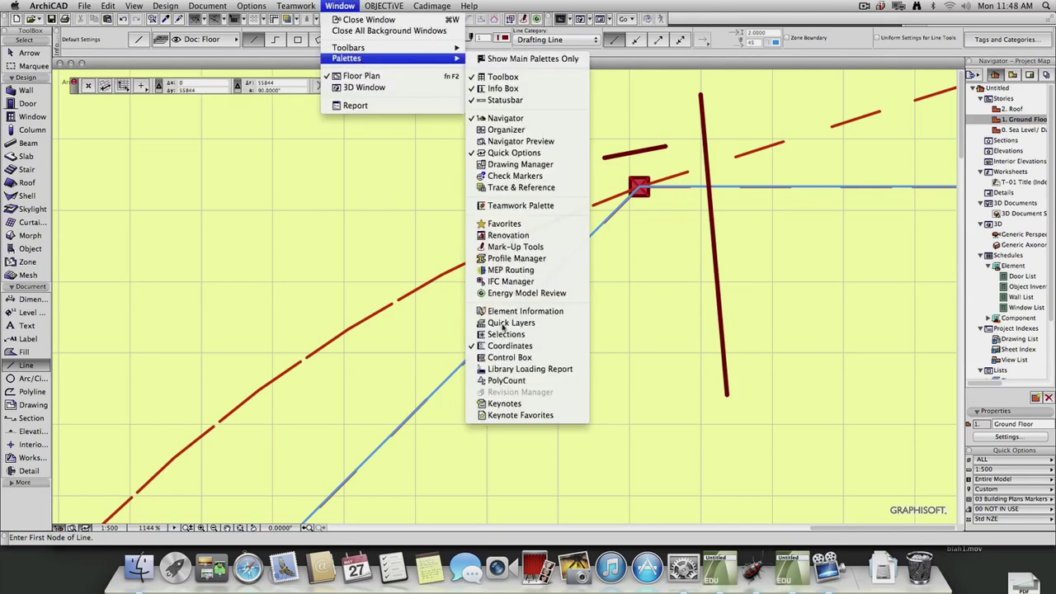
pyautogui.click(515, 359)
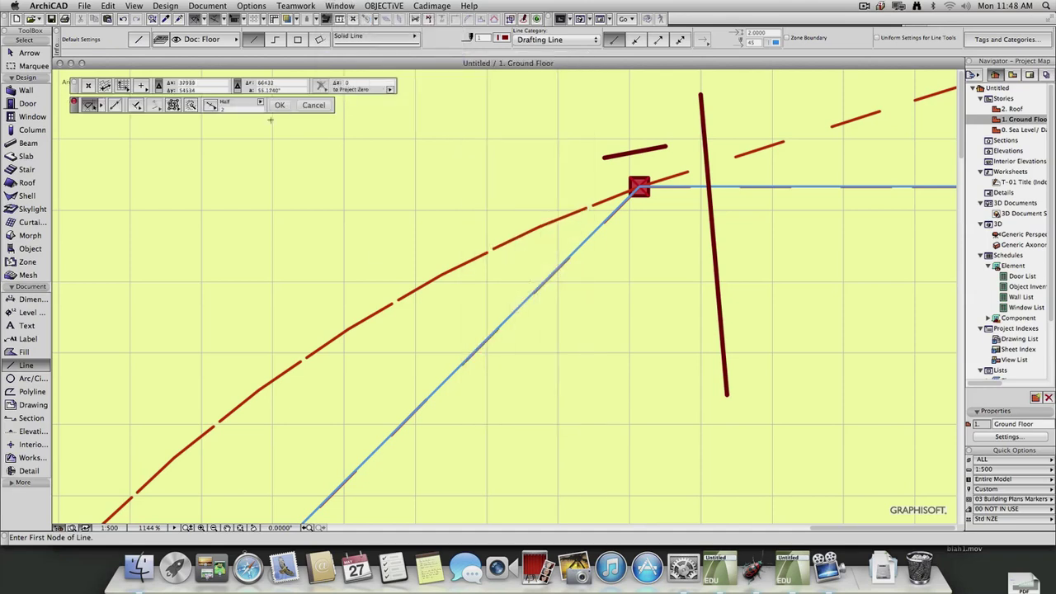
# Step: Switch the Control Box to Extended Control Box and bring up the Coordinate Box layout options
pyautogui.rightClick(228, 102)
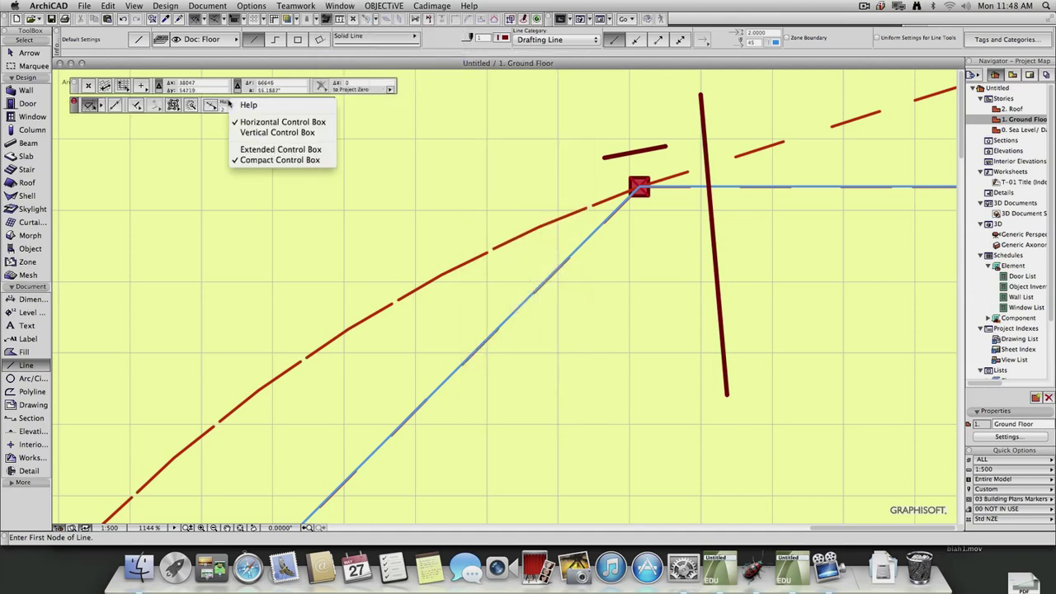
pyautogui.click(318, 150)
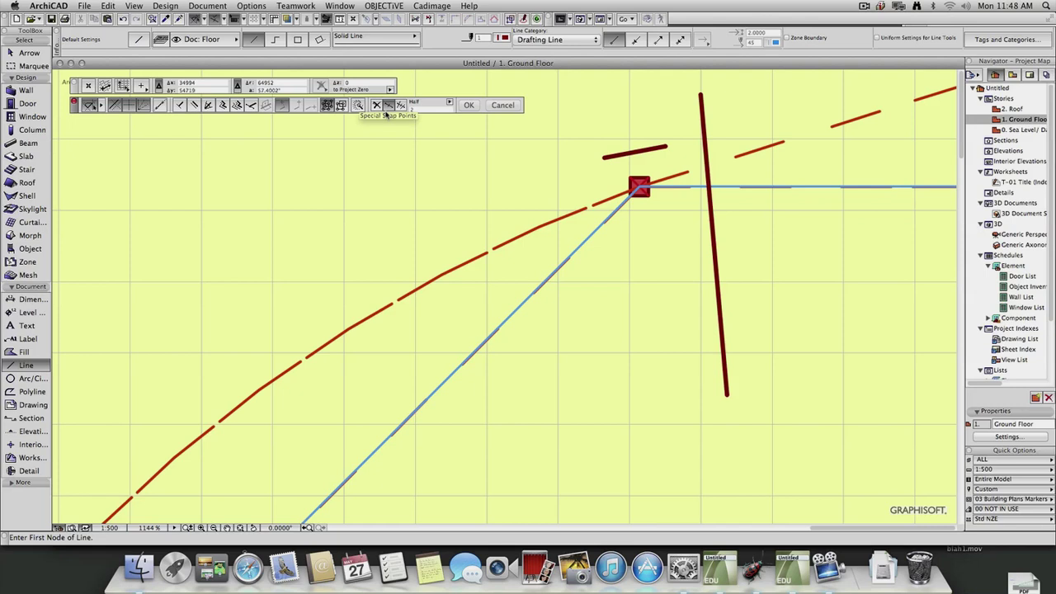
pyautogui.click(314, 87)
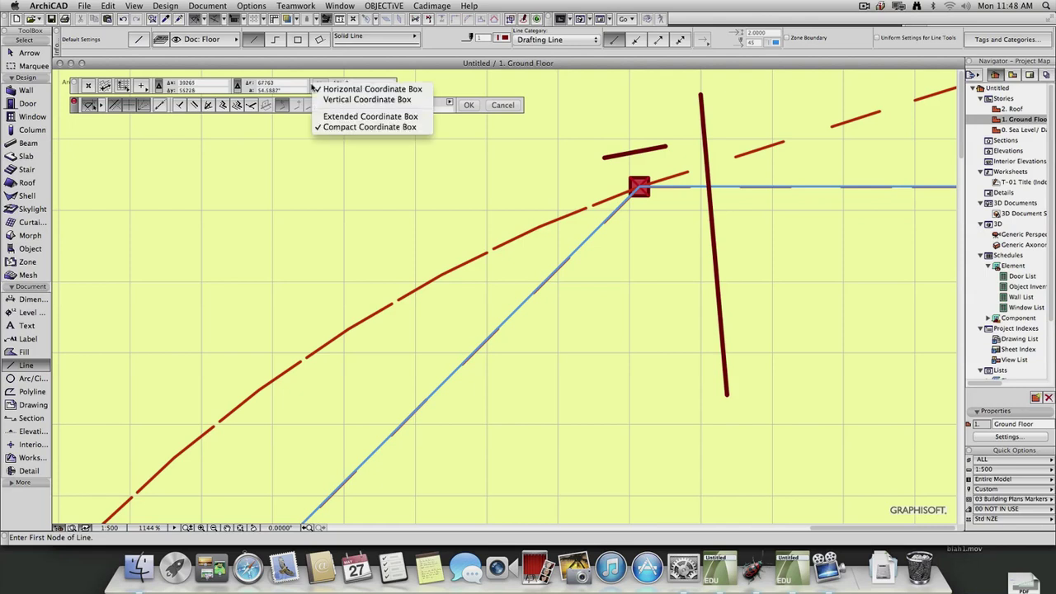
# Step: Set the Coordinate Box to its extended layout and open the Toolbox customization settings
pyautogui.click(371, 116)
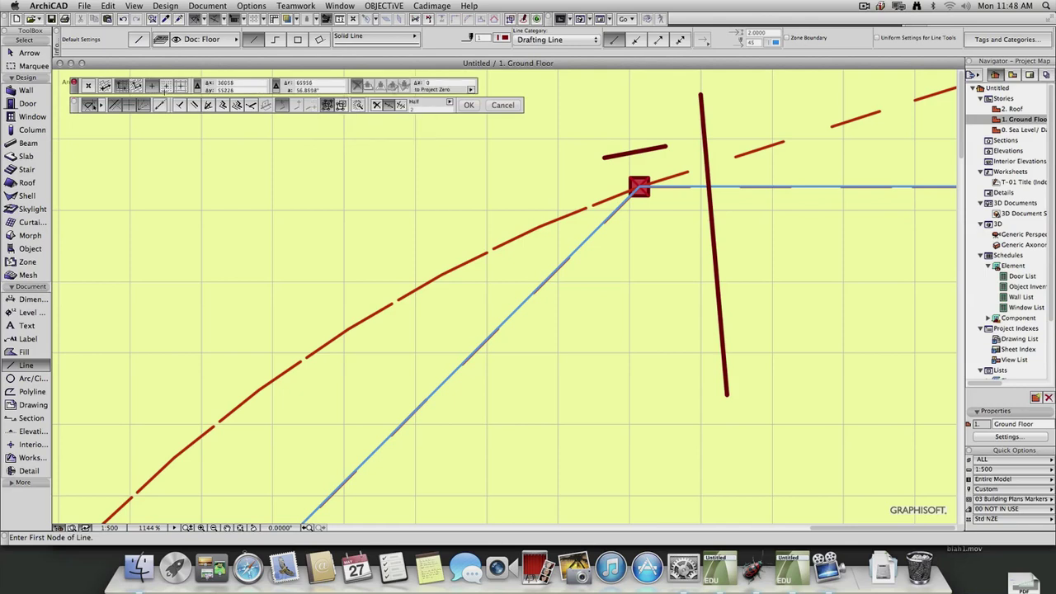
pyautogui.rightClick(46, 169)
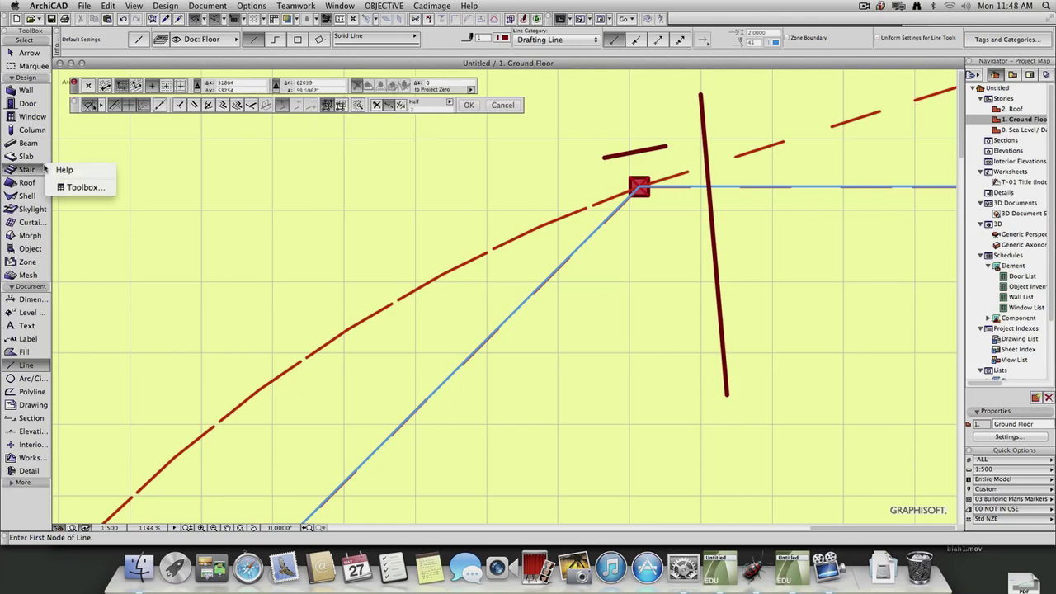
pyautogui.click(83, 187)
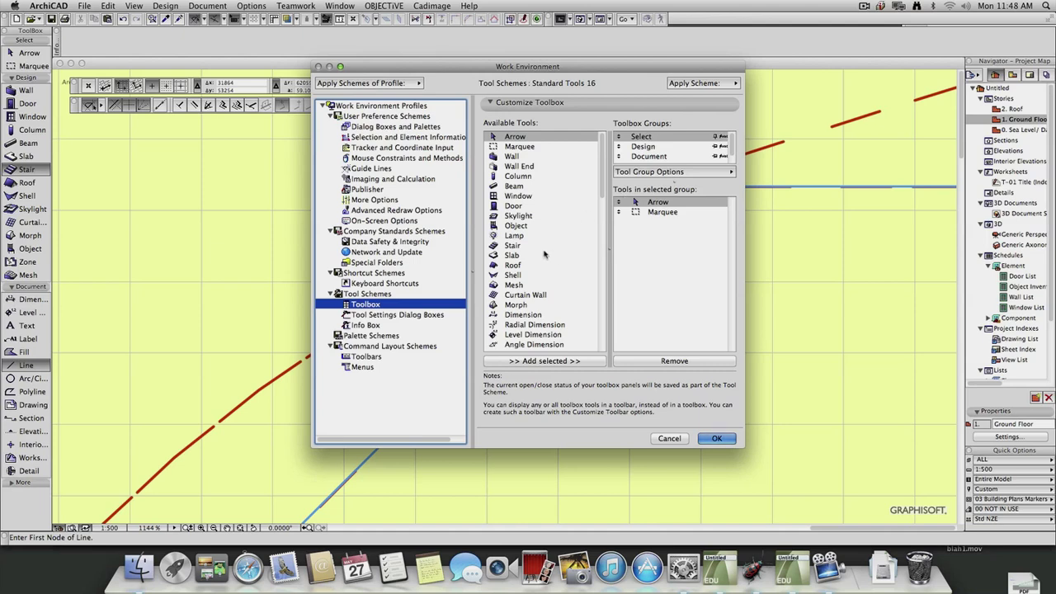
# Step: Review the Available Tools list and the tools in the Select group
pyautogui.moveTo(606, 190); pyautogui.dragTo(598, 273)
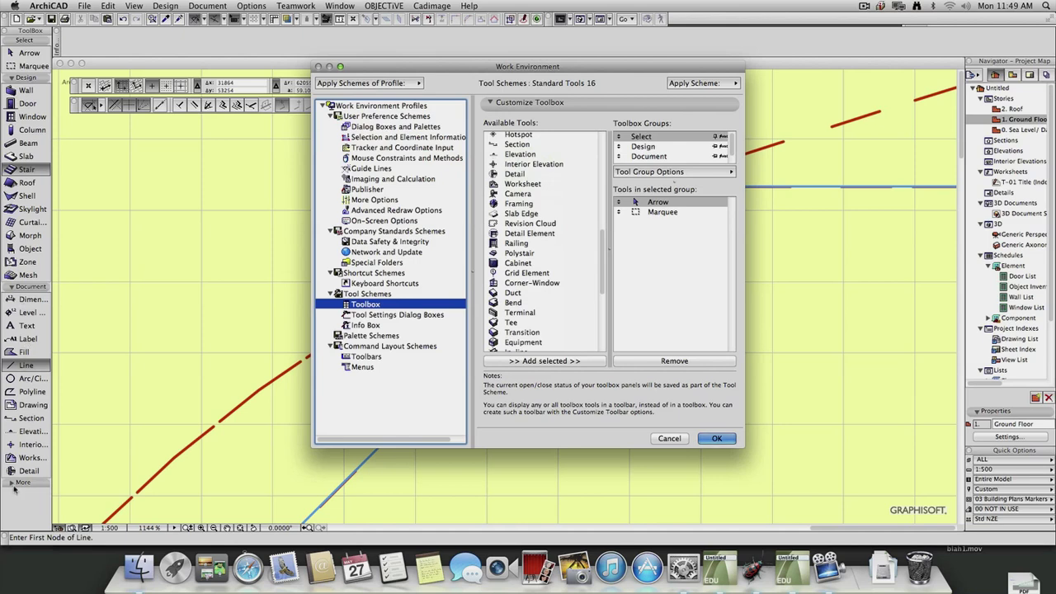
pyautogui.scroll(-5, 543, 309)
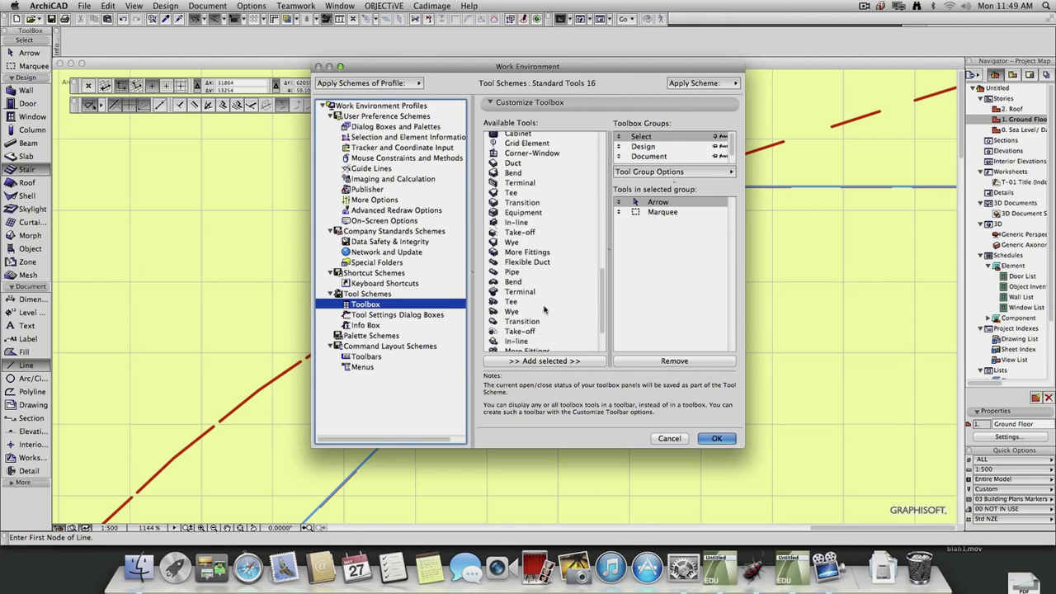
pyautogui.scroll(-2, 542, 291)
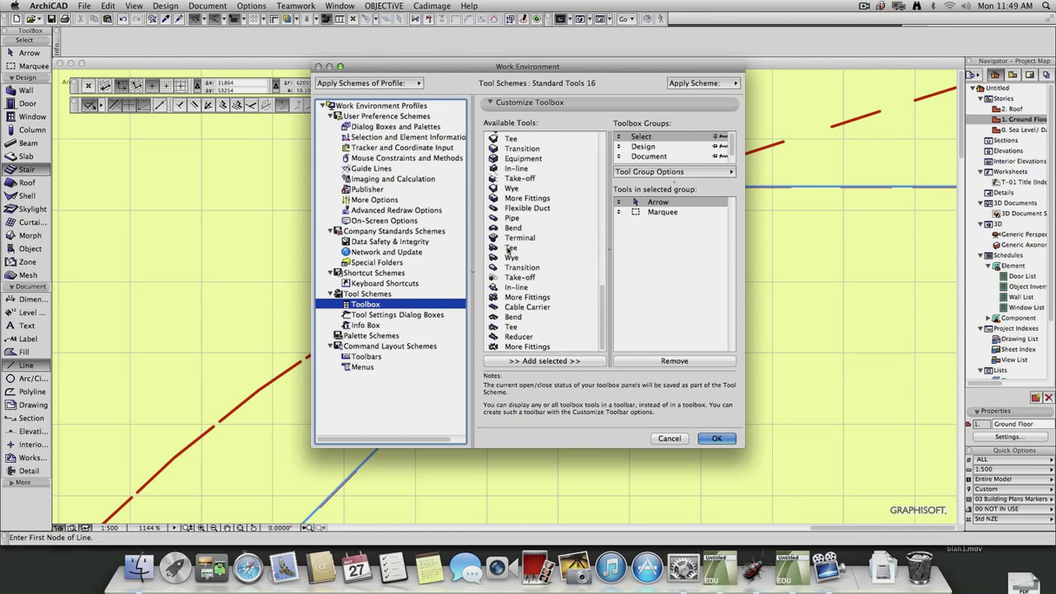
pyautogui.scroll(5, 528, 248)
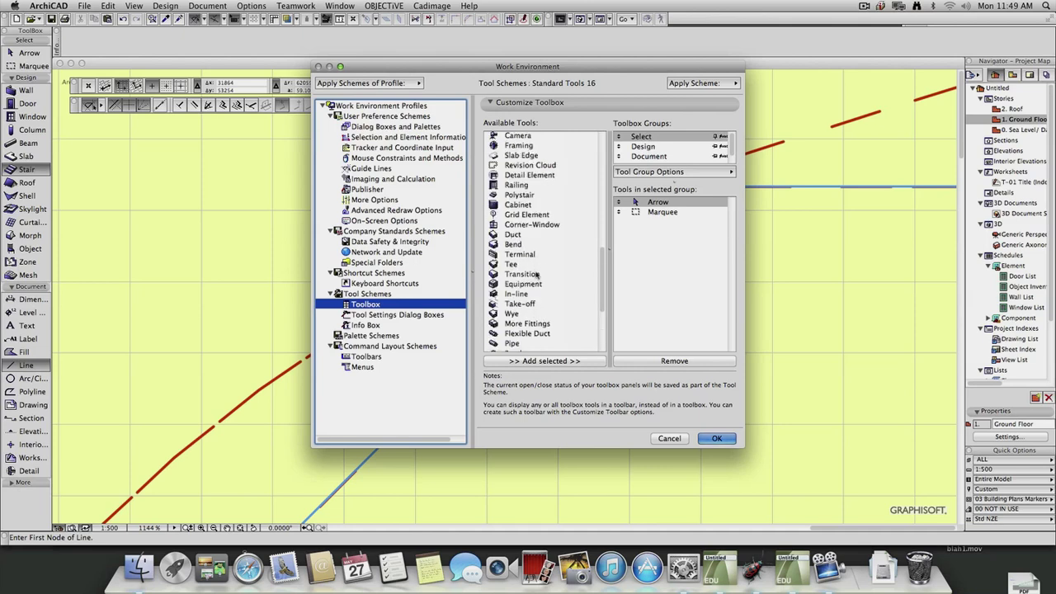
pyautogui.scroll(5, 526, 265)
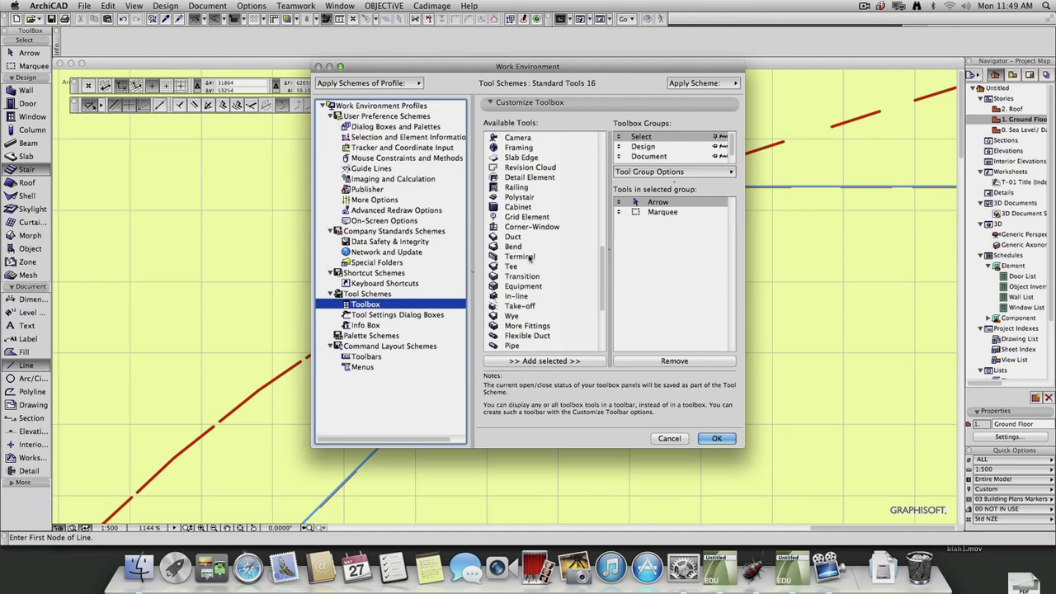
pyautogui.click(677, 251)
pyautogui.scroll(10, 570, 176)
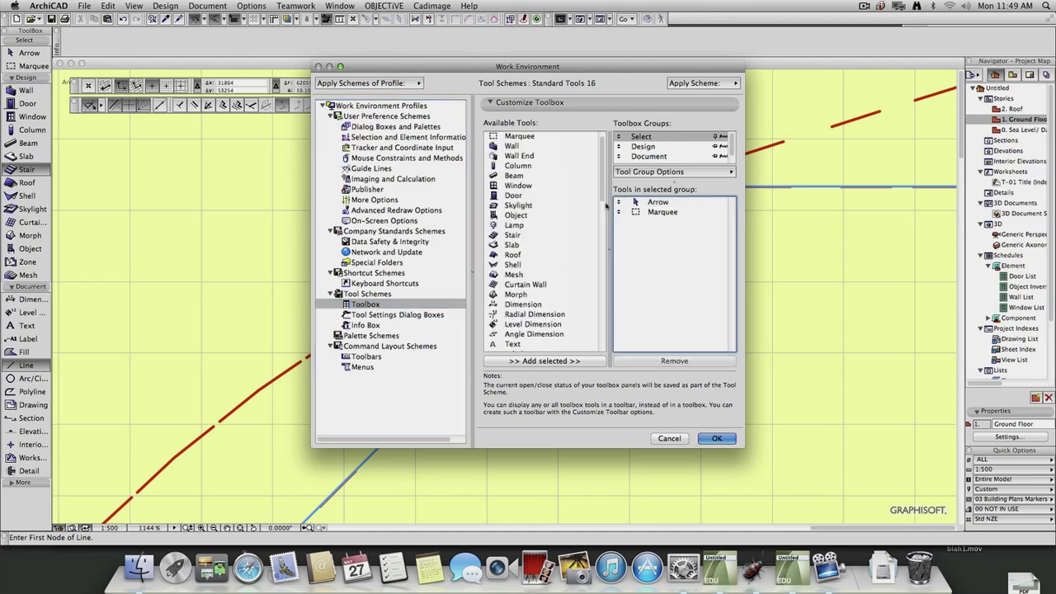
# Step: Create a new toolbox group named 'zanes'
pyautogui.click(717, 171)
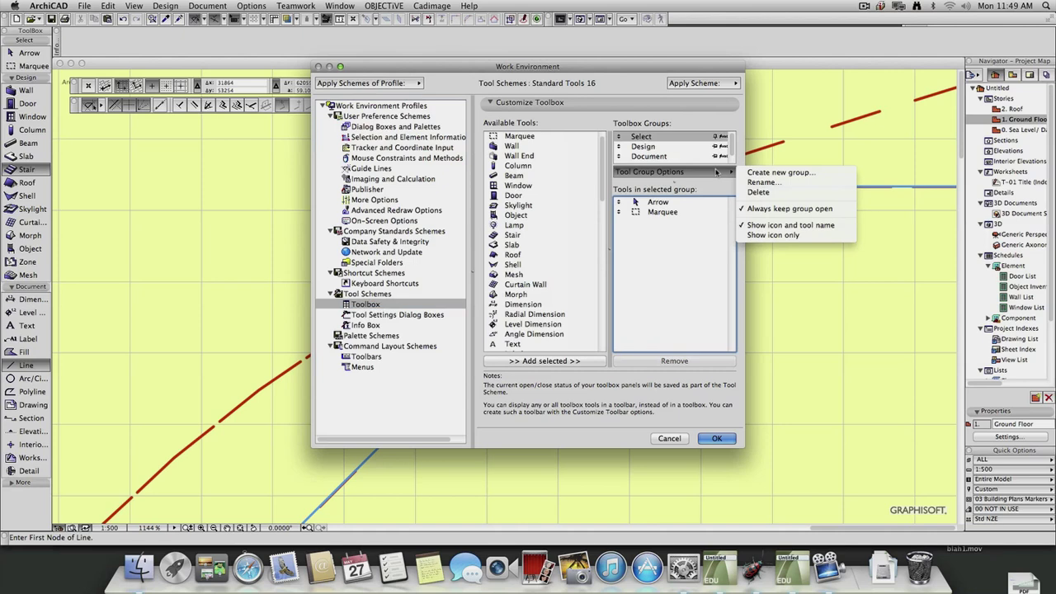
pyautogui.click(749, 173)
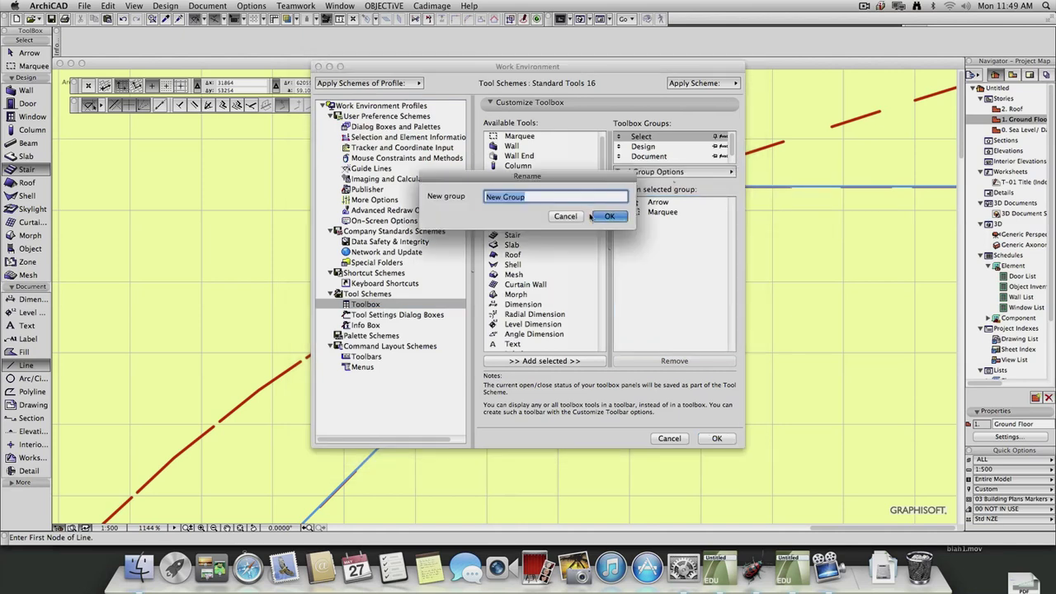
pyautogui.write('zanes')
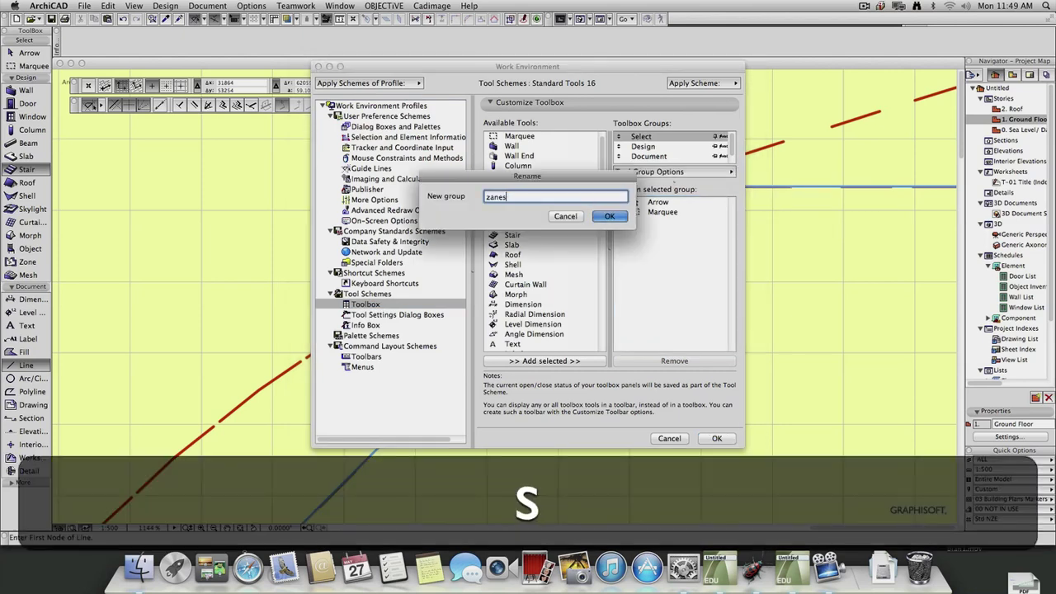
pyautogui.click(615, 218)
# Step: Add Wall, Wall End, Object, Roof, Mesh and Cabinet to the zanes group and confirm with OK
pyautogui.click(512, 147)
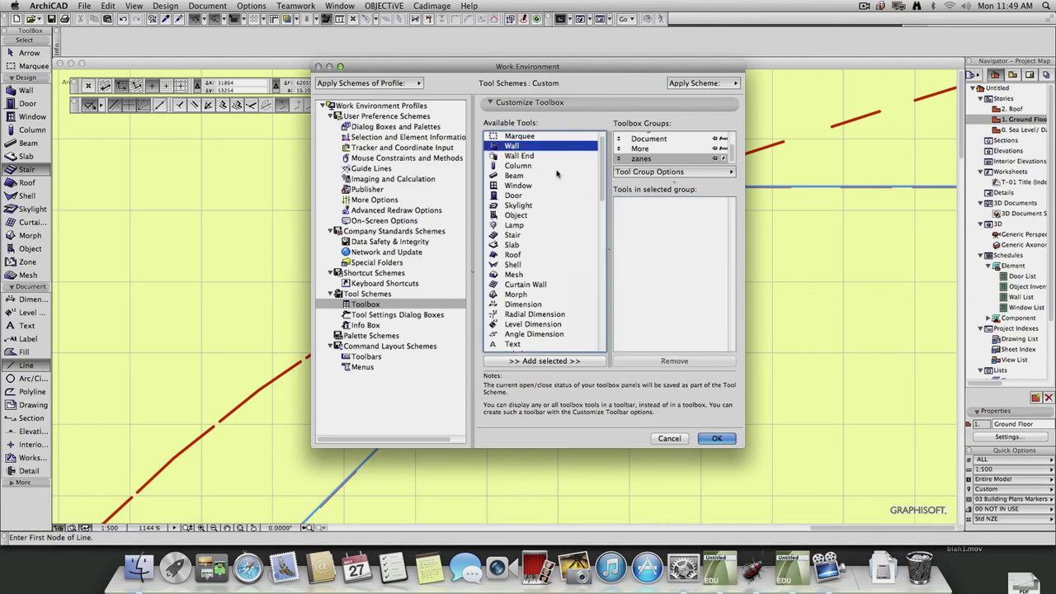
pyautogui.moveTo(521, 155); pyautogui.dragTo(659, 225)
pyautogui.moveTo(498, 155); pyautogui.dragTo(664, 237)
pyautogui.moveTo(516, 216); pyautogui.dragTo(659, 287)
pyautogui.moveTo(511, 255); pyautogui.dragTo(645, 268)
pyautogui.scroll(-2, 542, 295)
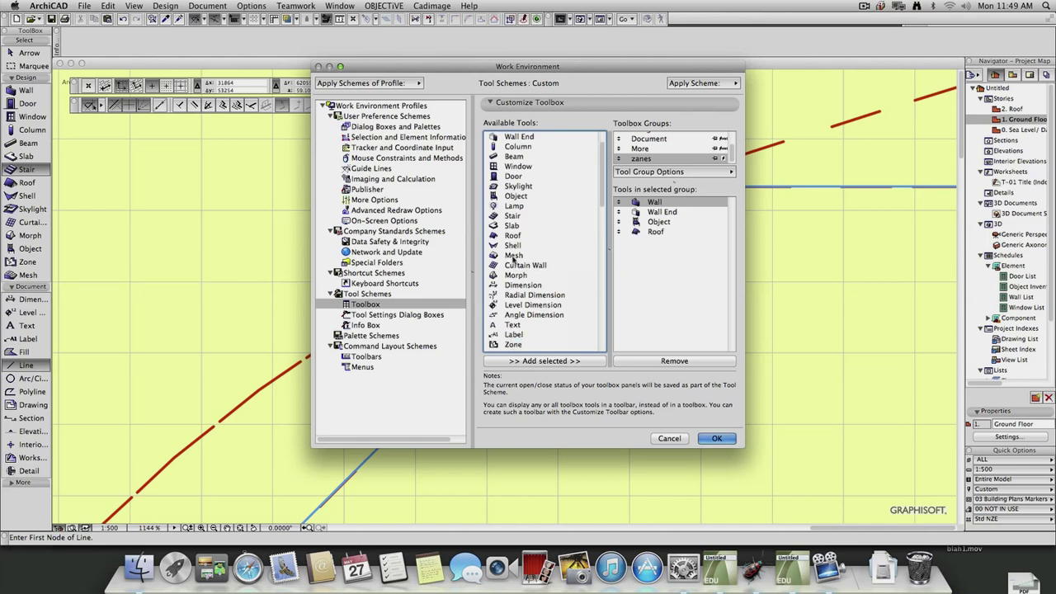
pyautogui.moveTo(514, 258); pyautogui.dragTo(656, 282)
pyautogui.scroll(-10, 542, 291)
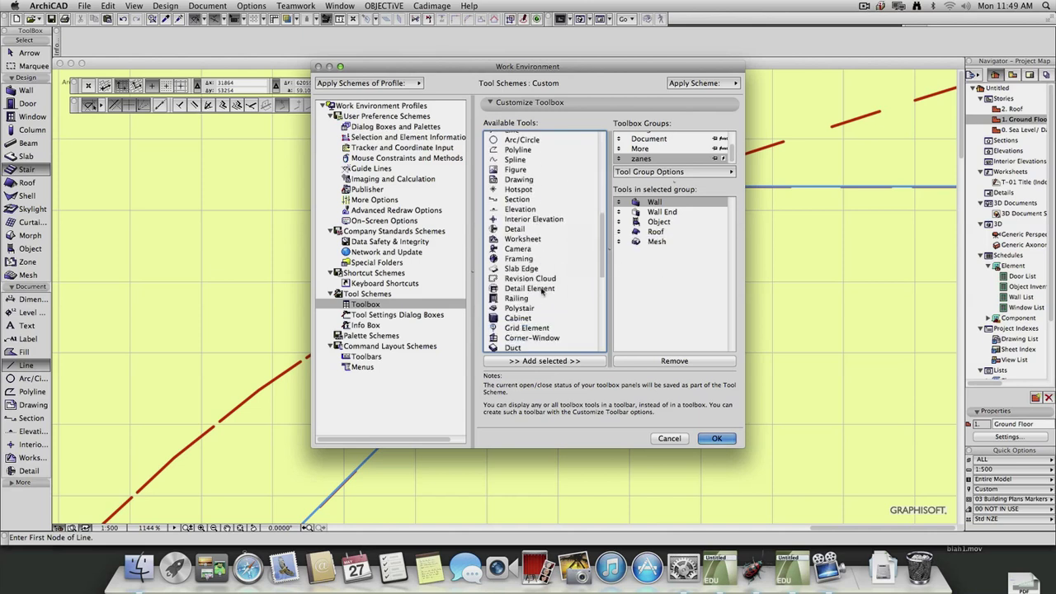
pyautogui.scroll(-15, 542, 290)
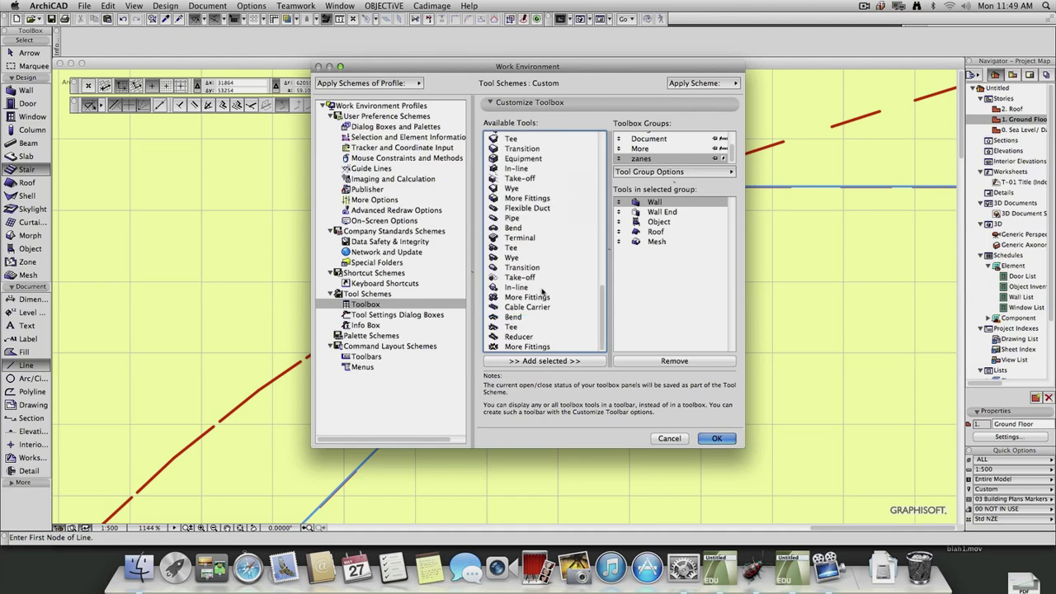
pyautogui.scroll(6, 537, 211)
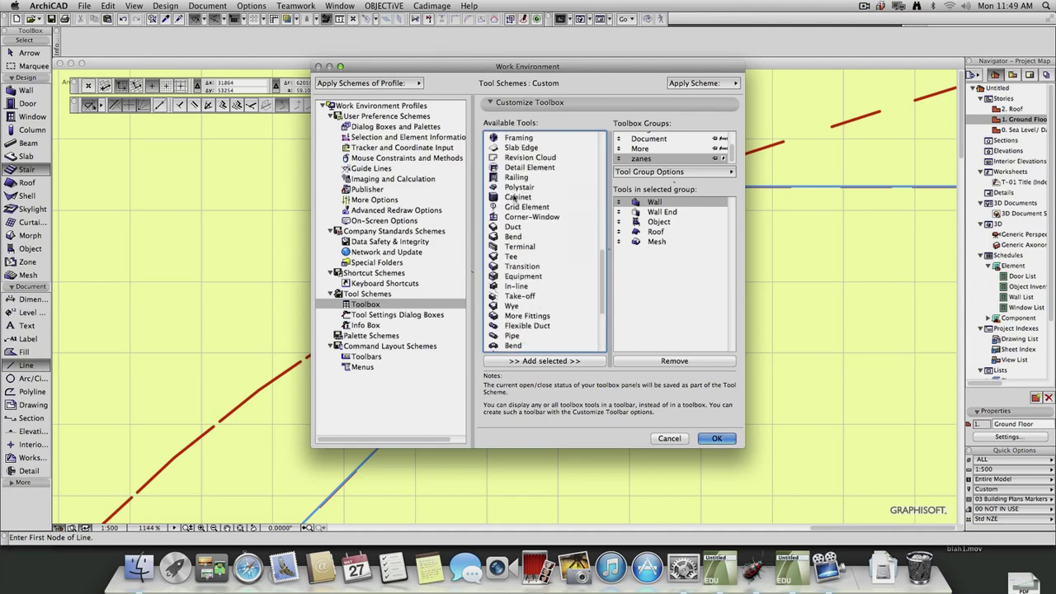
pyautogui.moveTo(519, 197); pyautogui.dragTo(670, 283)
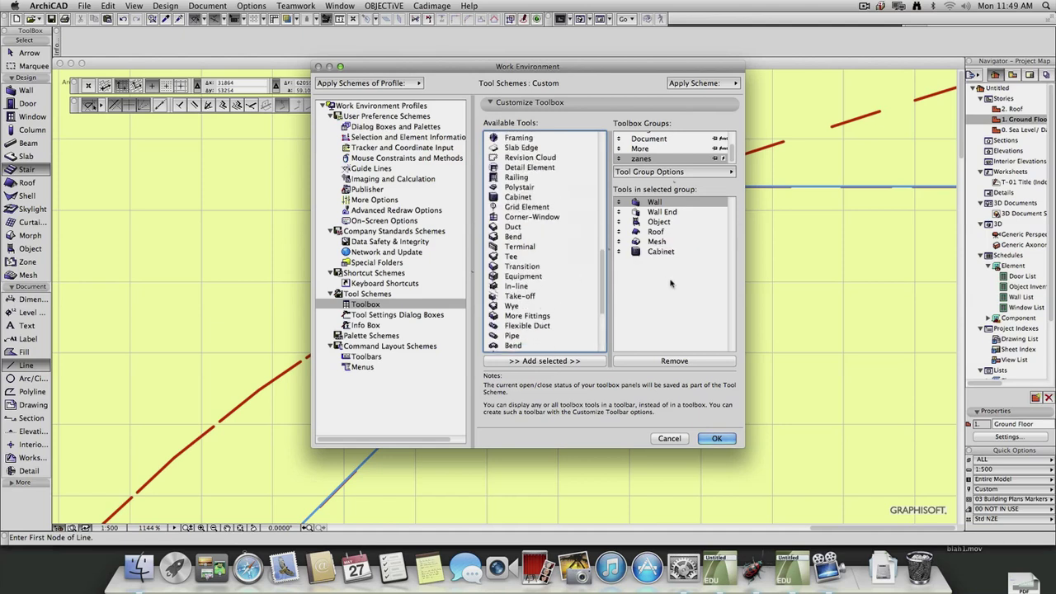
pyautogui.click(718, 439)
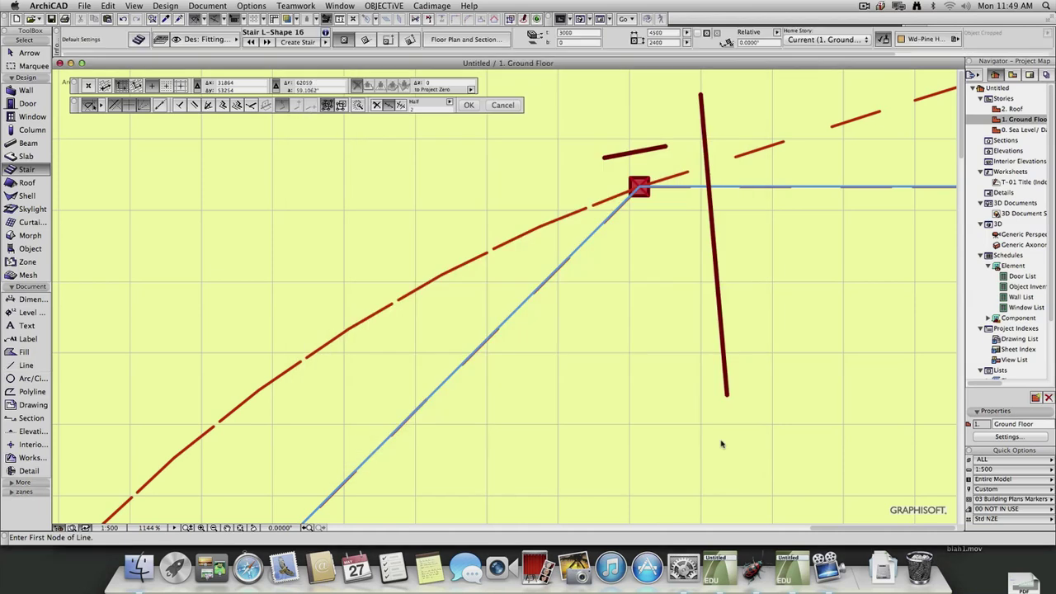
# Step: Inspect the 3D Visualization toolbar and the Menus scheme in Work Environment, closing without changes
pyautogui.click(340, 6)
pyautogui.moveTo(354, 59)
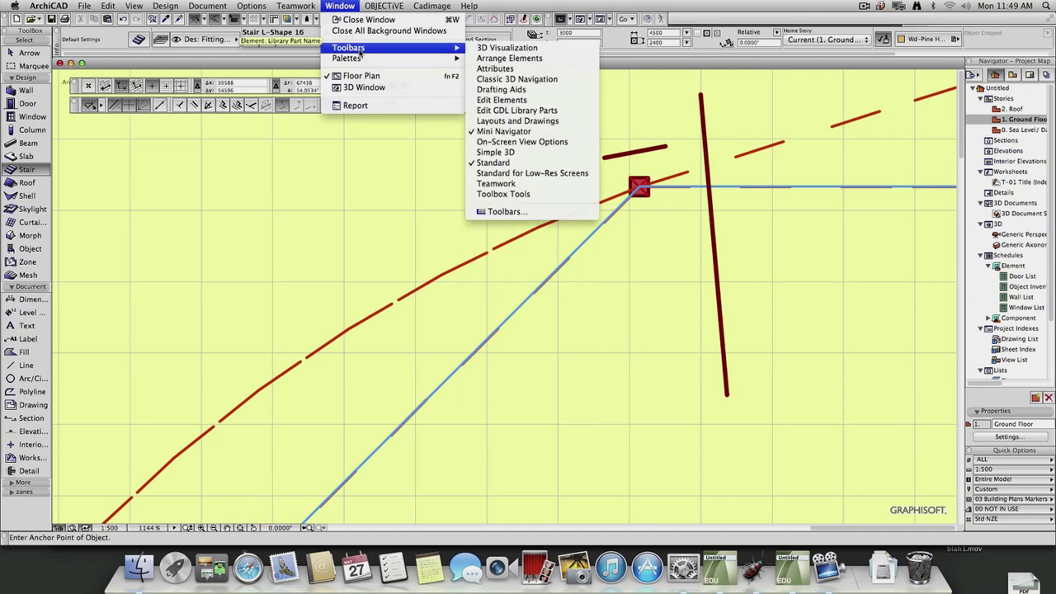
pyautogui.click(582, 214)
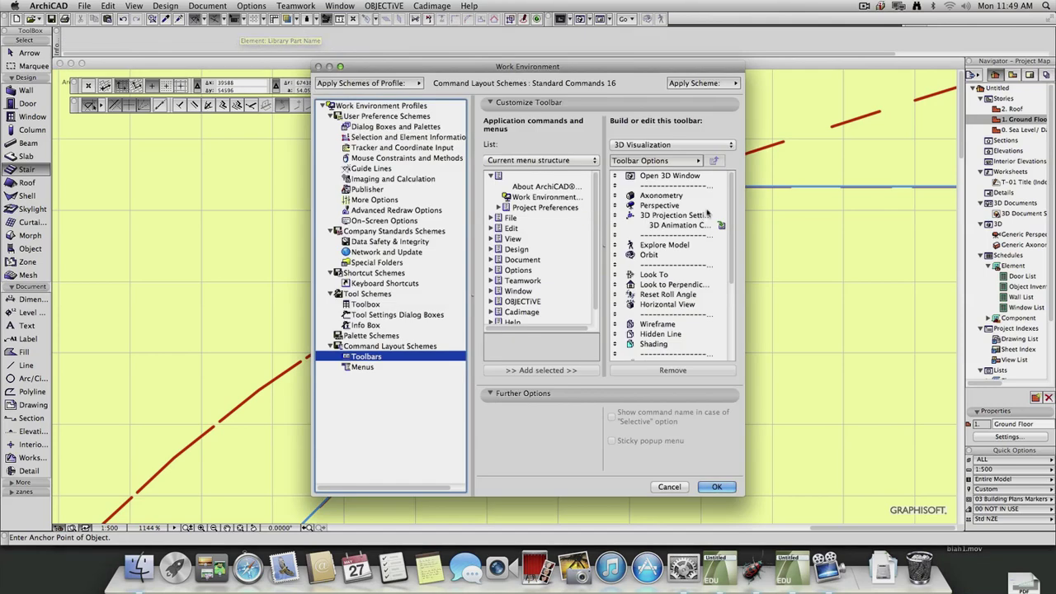
pyautogui.click(671, 144)
pyautogui.click(671, 144)
pyautogui.click(650, 161)
pyautogui.press('Escape')
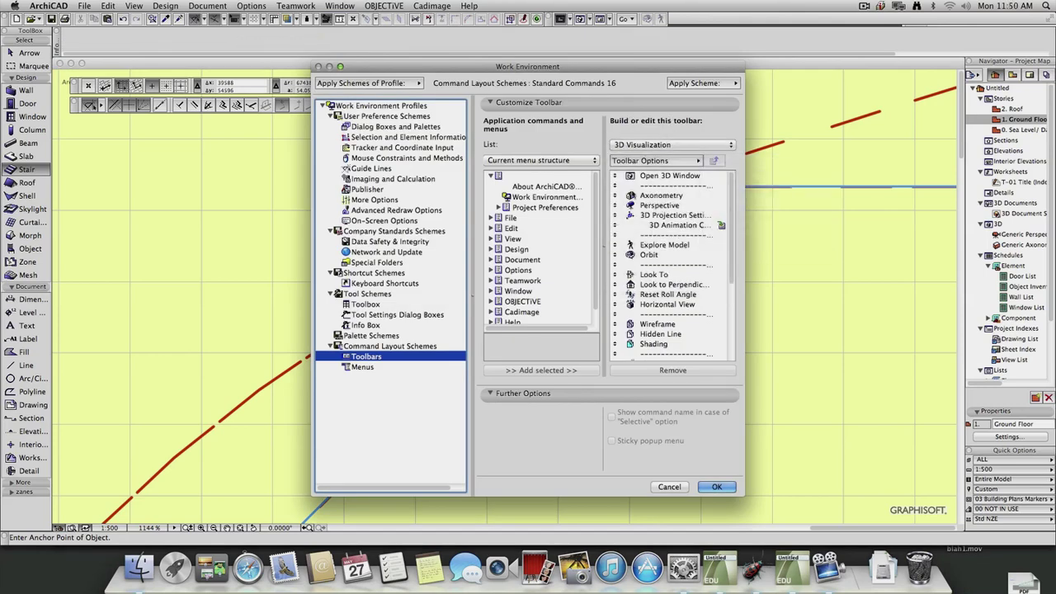
pyautogui.click(371, 367)
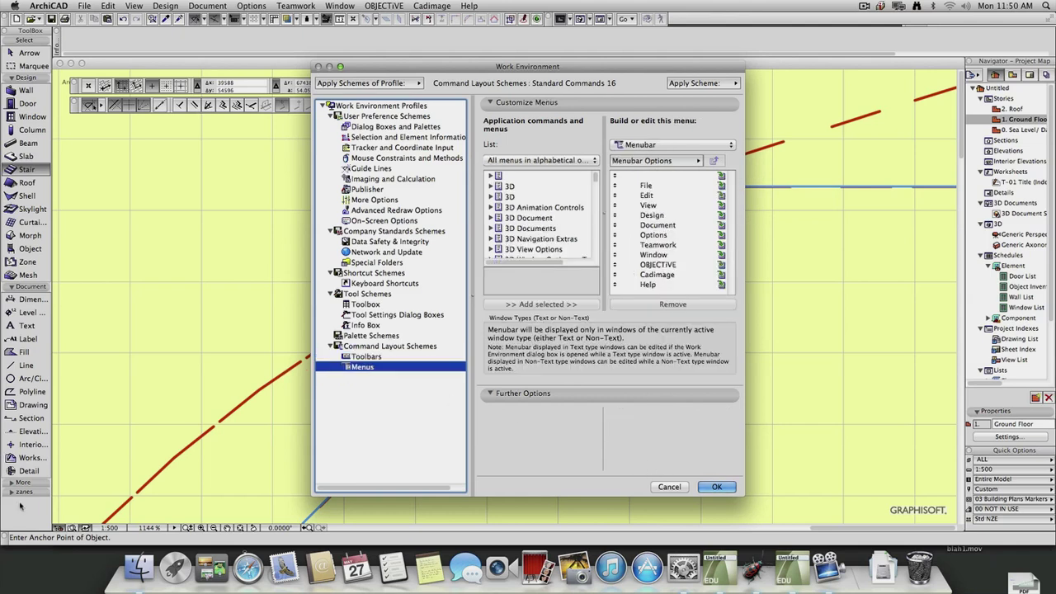
pyautogui.click(706, 487)
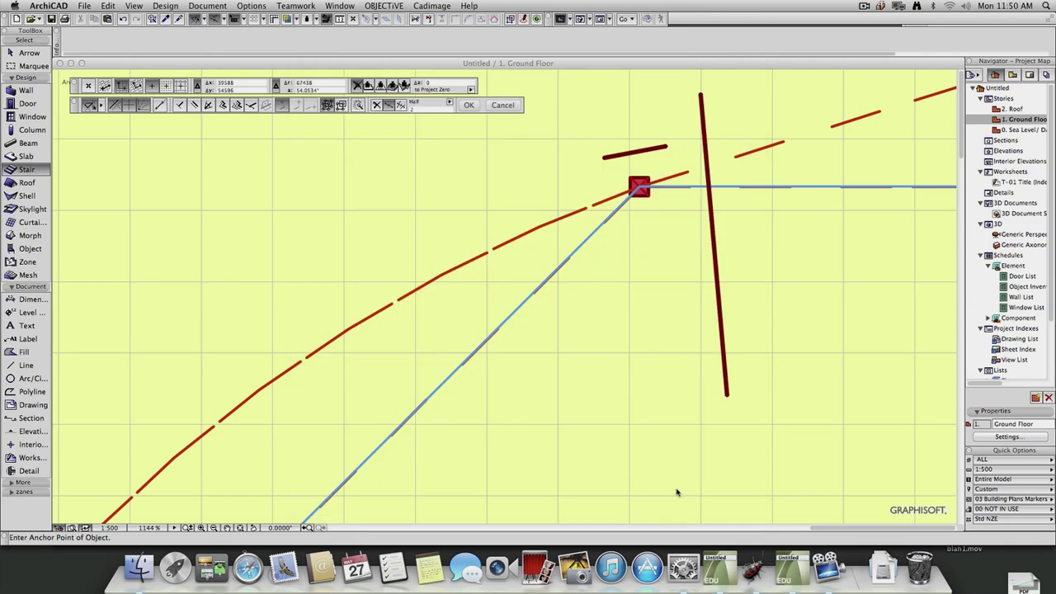
# Step: Draw a rotated rectangular wall outline with the zanes group's Wall tool
pyautogui.click(10, 493)
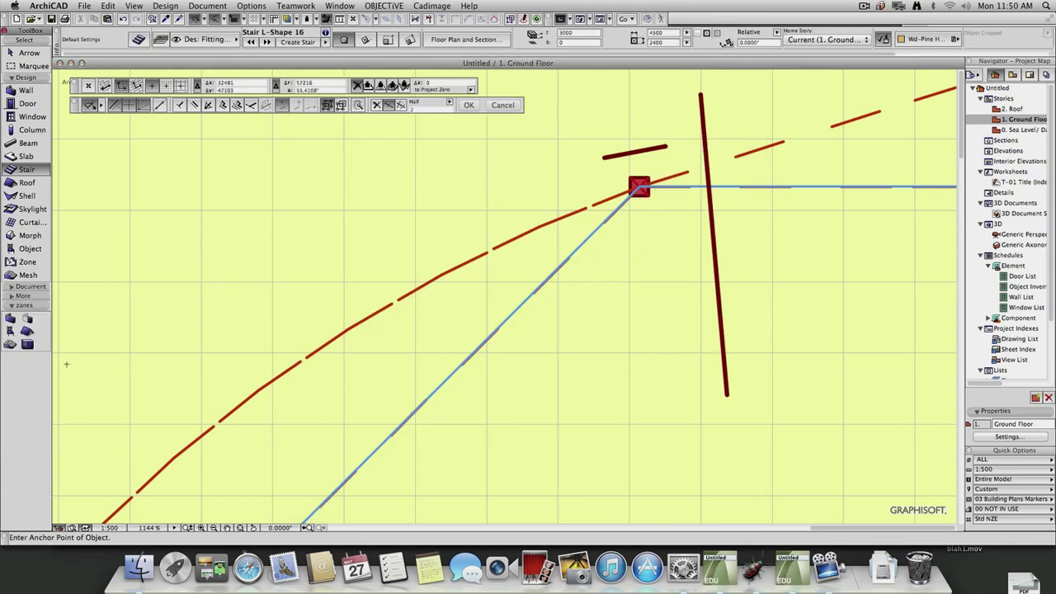
pyautogui.click(10, 318)
pyautogui.click(126, 253)
pyautogui.click(299, 270)
pyautogui.click(120, 353)
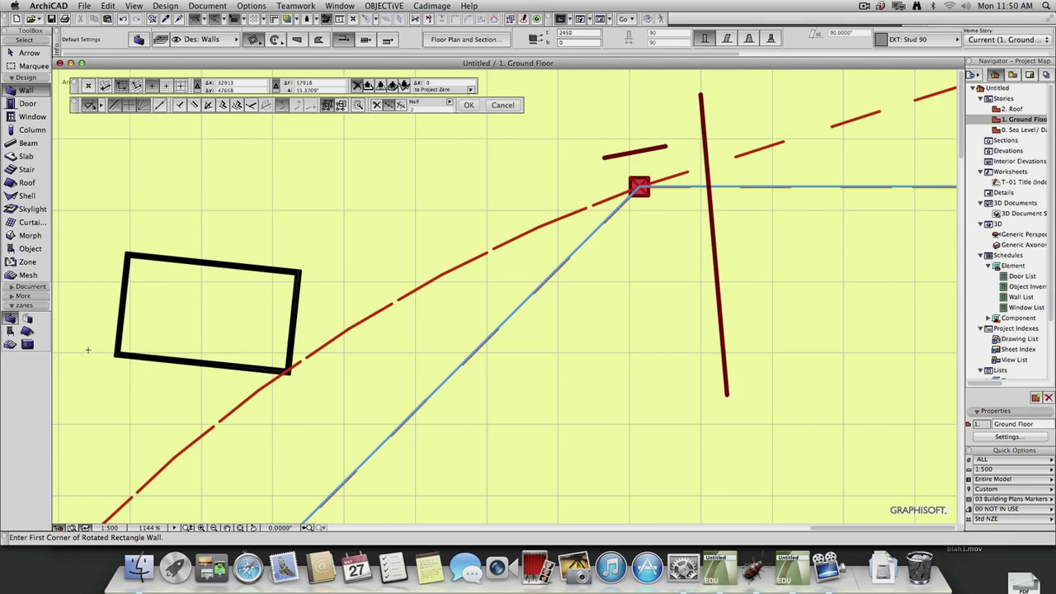
# Step: Draw a single straight wall above the rectangle
pyautogui.click(253, 39)
pyautogui.click(255, 44)
pyautogui.click(199, 191)
pyautogui.click(319, 204)
# Step: Turn off True Line Weight in the plan's display options
pyautogui.scroll(2, 168, 218)
pyautogui.rightClick(168, 223)
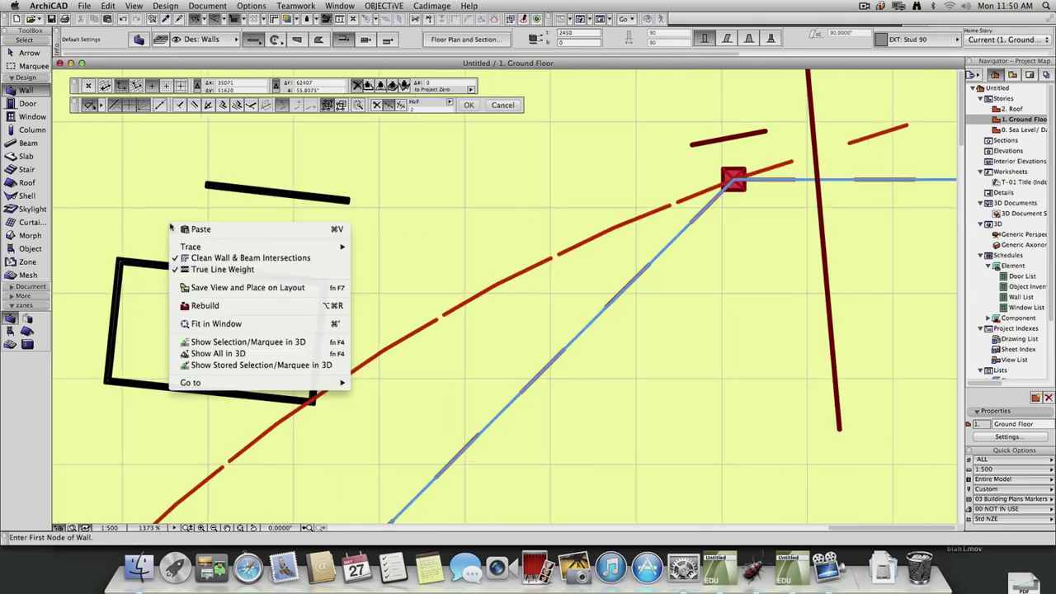
pyautogui.click(223, 269)
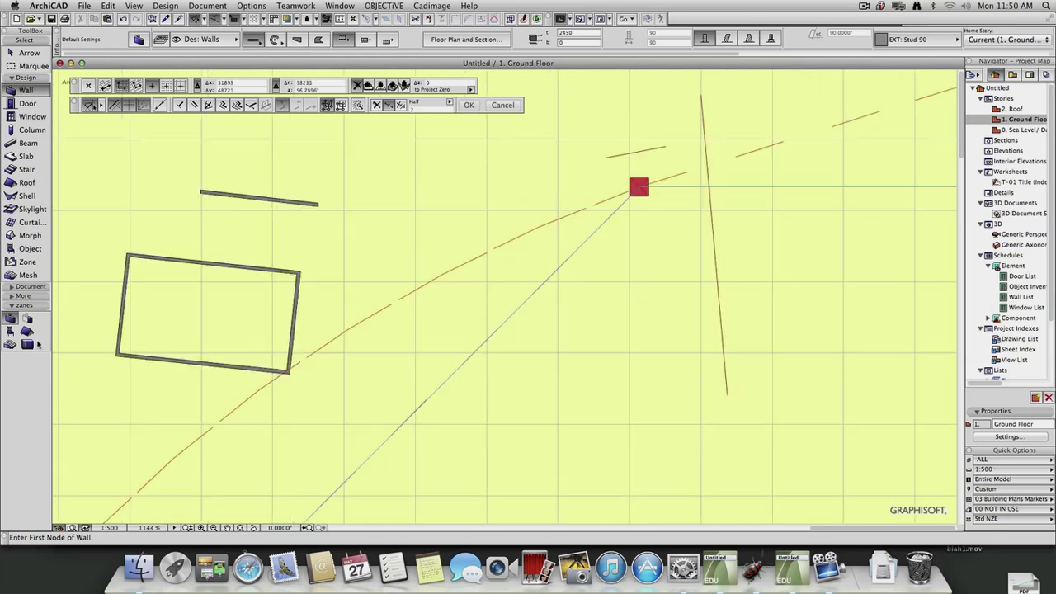
# Step: Place a wall end at the straight wall's tip
pyautogui.click(27, 318)
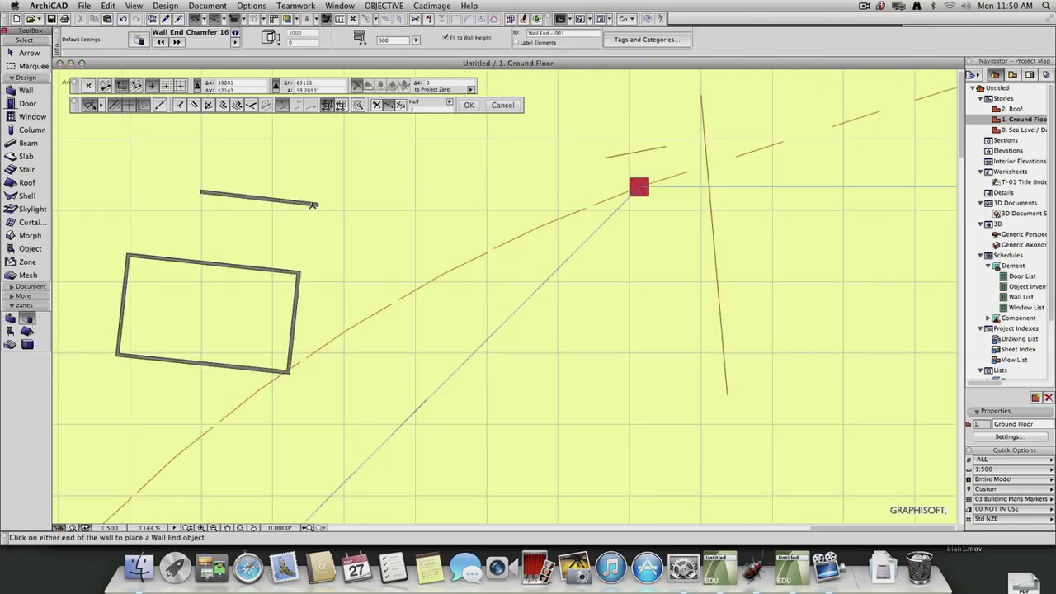
pyautogui.scroll(10, 318, 202)
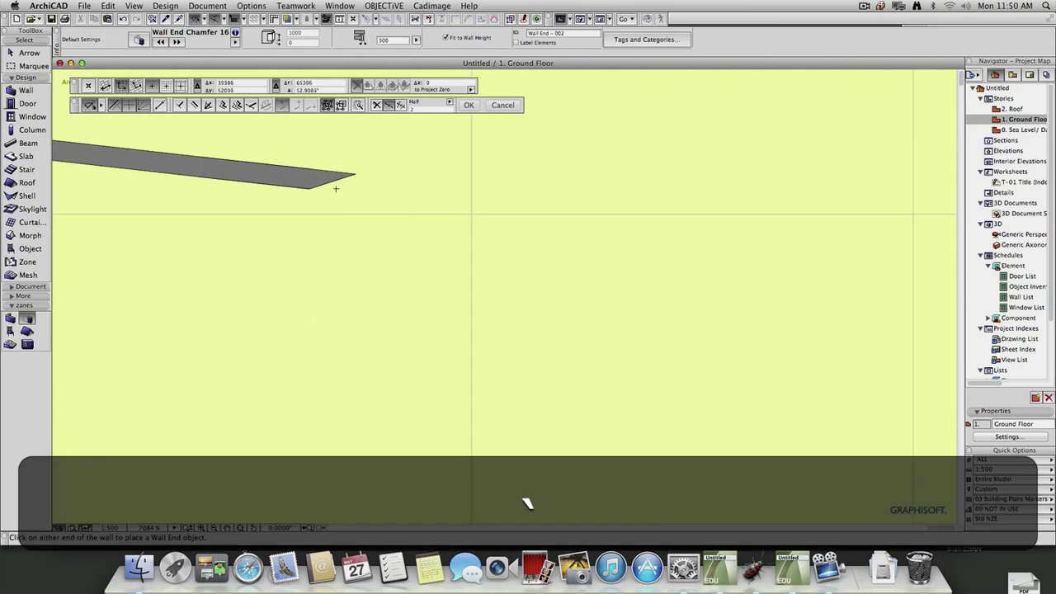
pyautogui.click(355, 177)
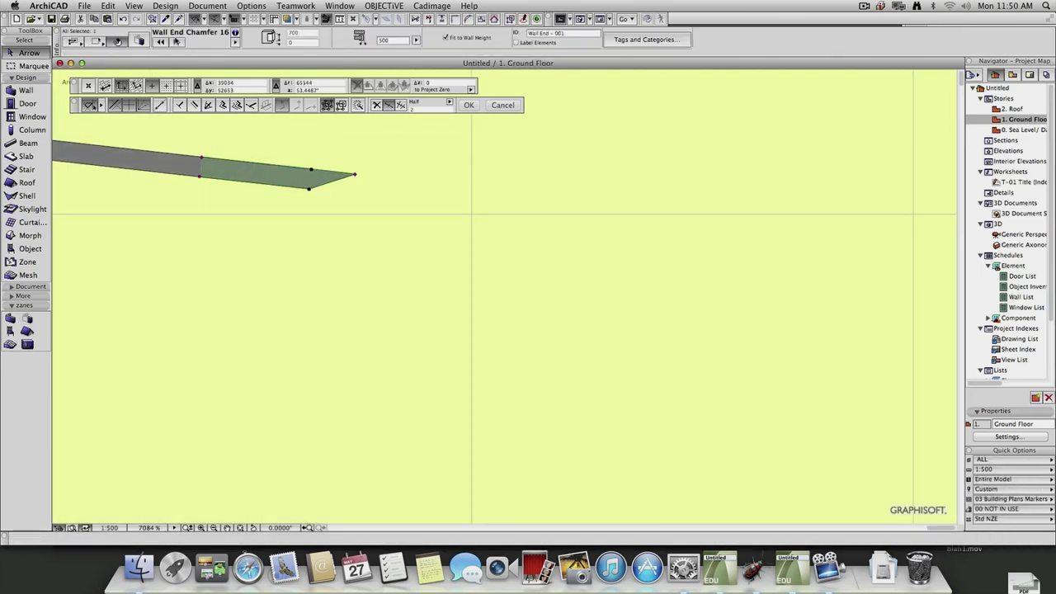
# Step: Try the Wall End Bullnose 16 and Wrapped End 16 styles, then undo the wrapped change
pyautogui.click(139, 40)
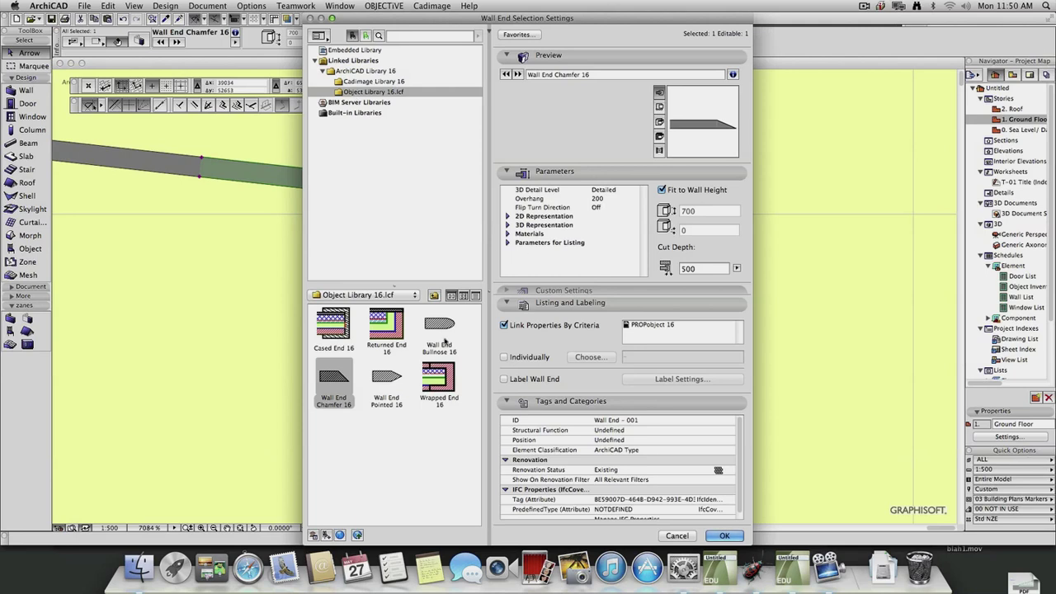
pyautogui.click(726, 536)
pyautogui.click(138, 40)
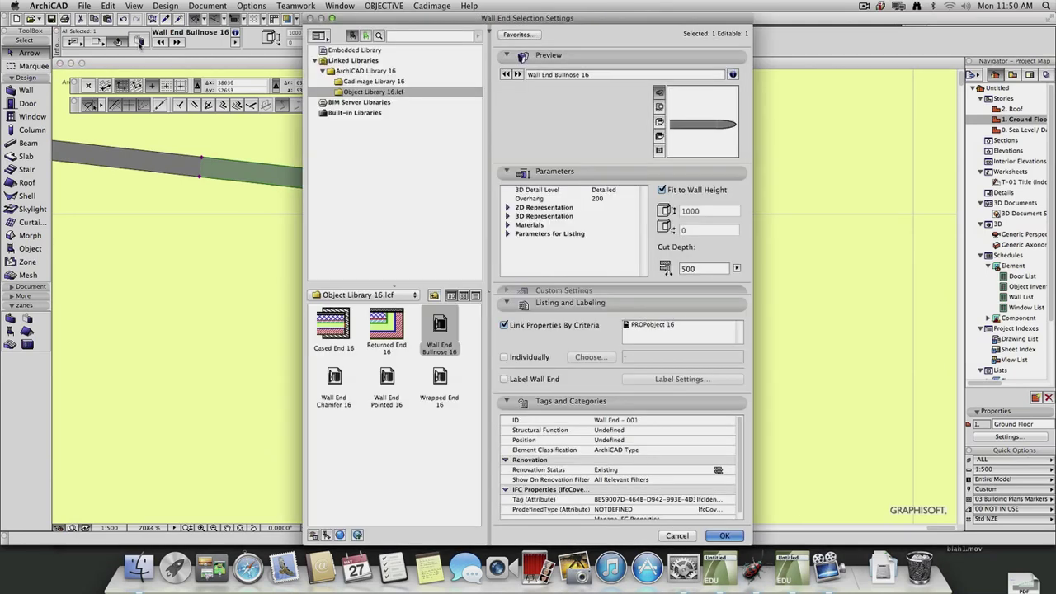
pyautogui.click(436, 393)
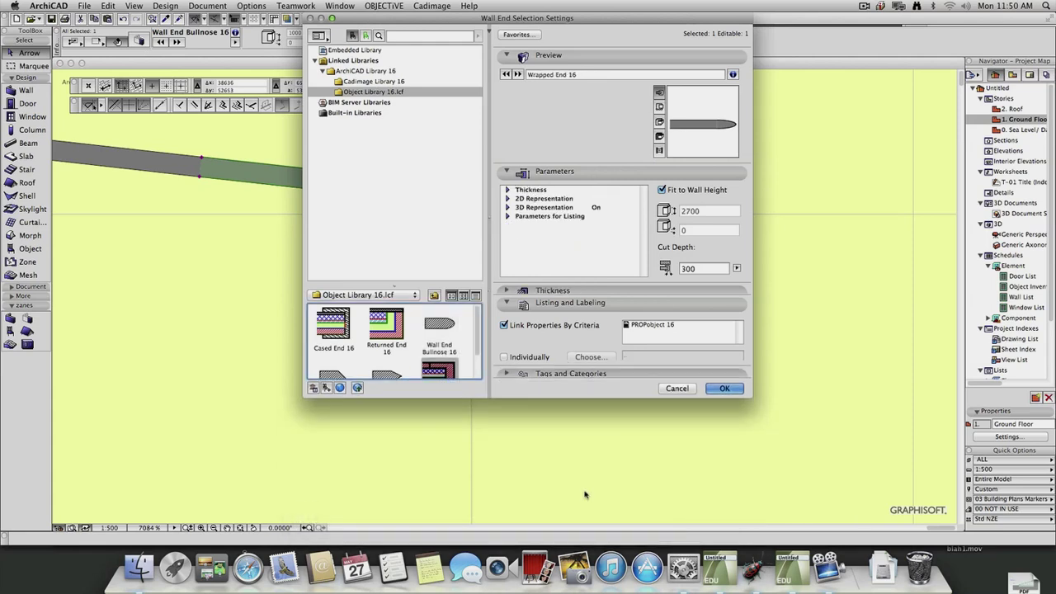
pyautogui.click(729, 506)
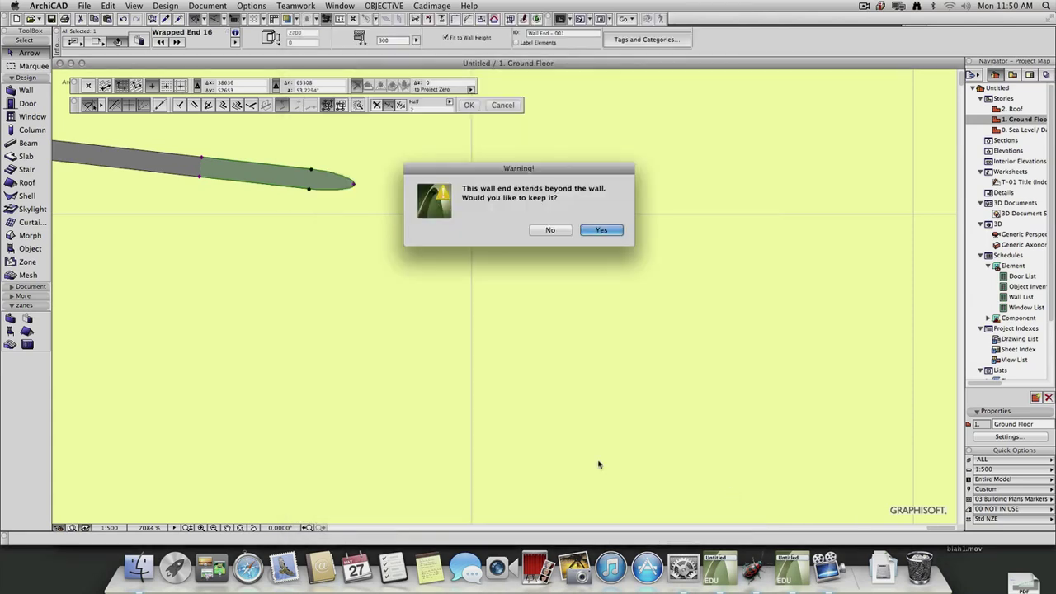
pyautogui.click(601, 231)
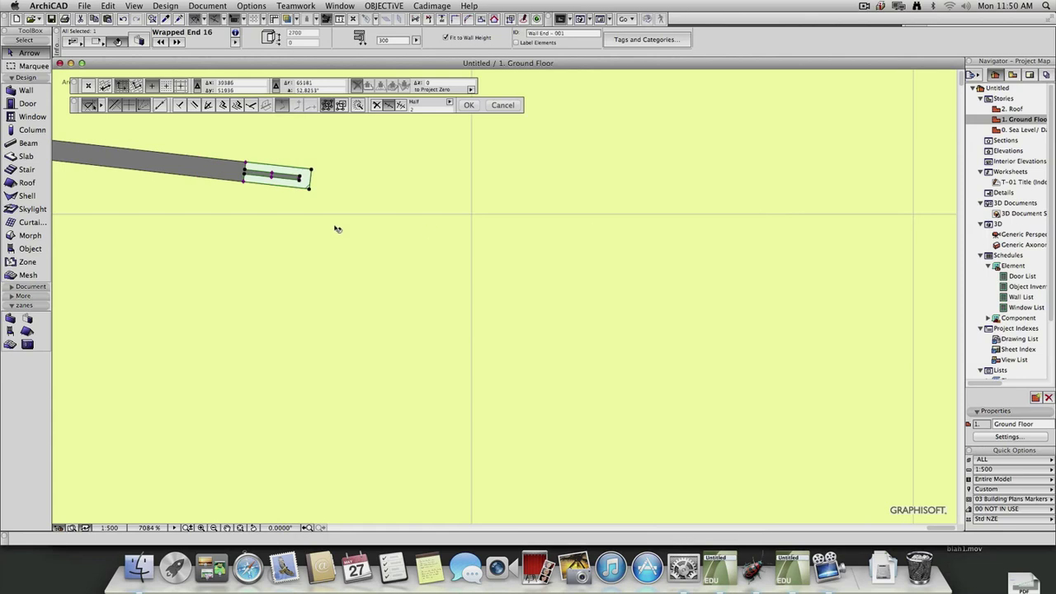
pyautogui.scroll(3, 337, 229)
pyautogui.press('super+z')
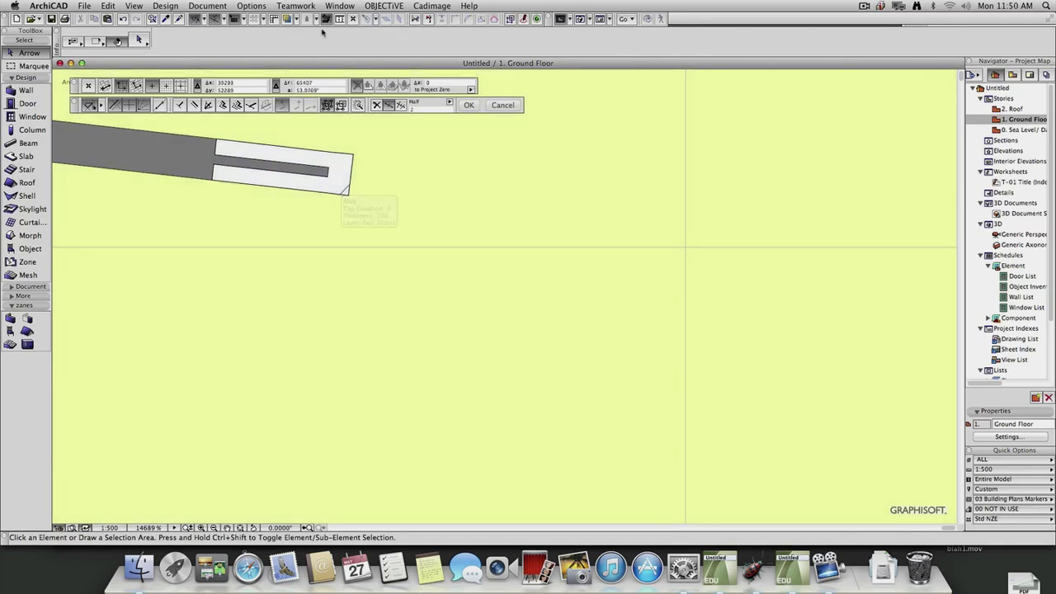
# Step: Open Options > Work Environment at the Toolbars scheme showing the 3D Visualization commands
pyautogui.click(296, 6)
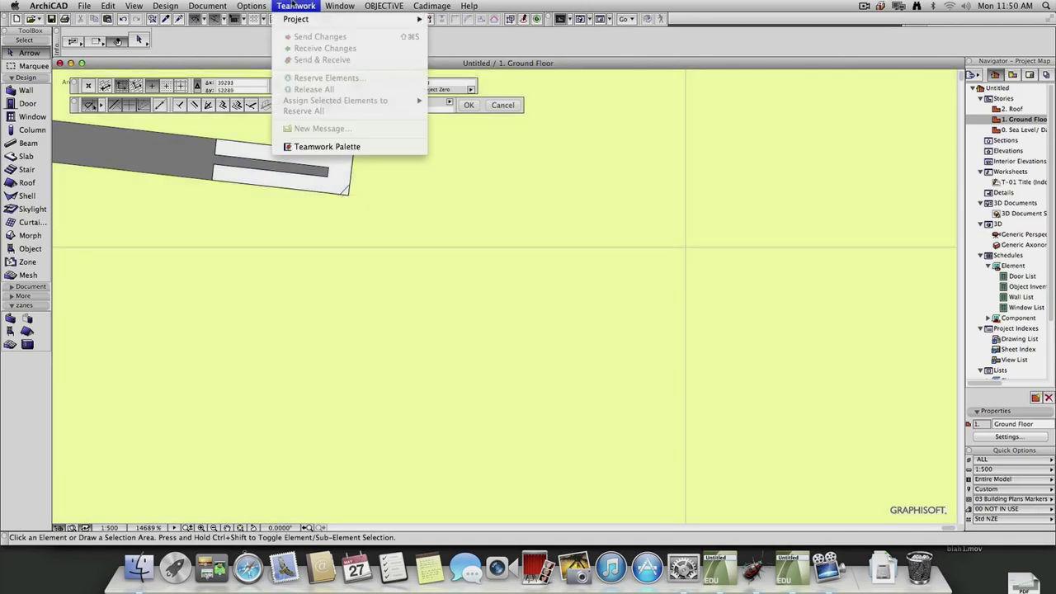
pyautogui.moveTo(338, 5)
pyautogui.moveTo(380, 60)
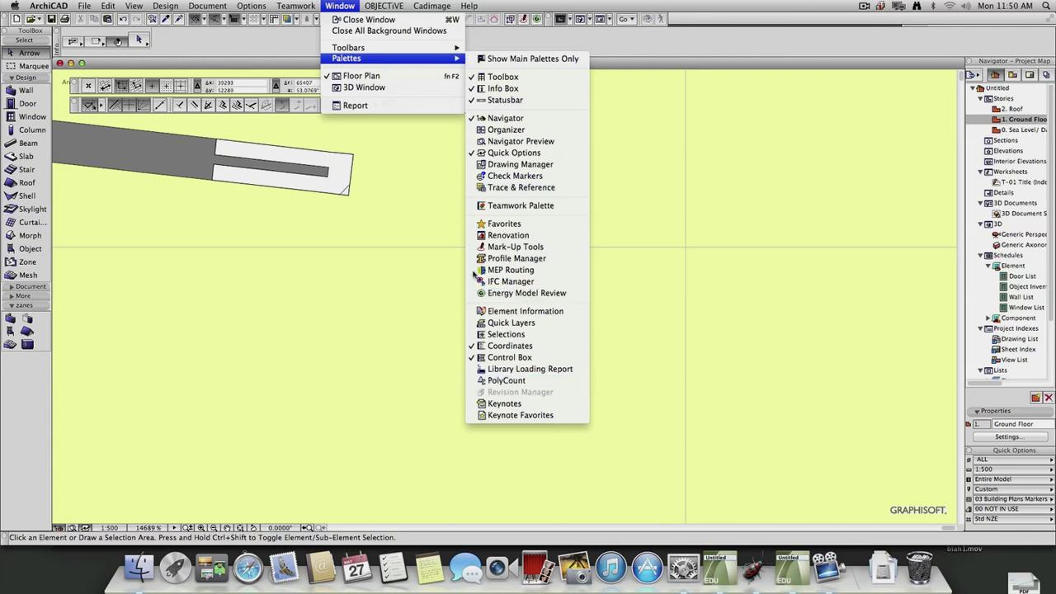
pyautogui.moveTo(251, 6)
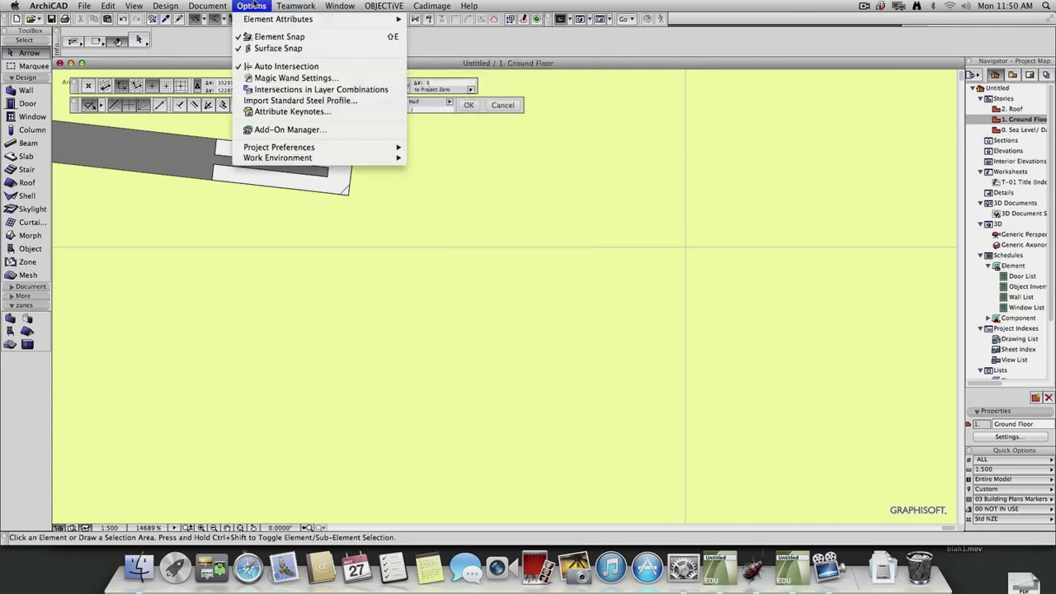
pyautogui.moveTo(314, 158)
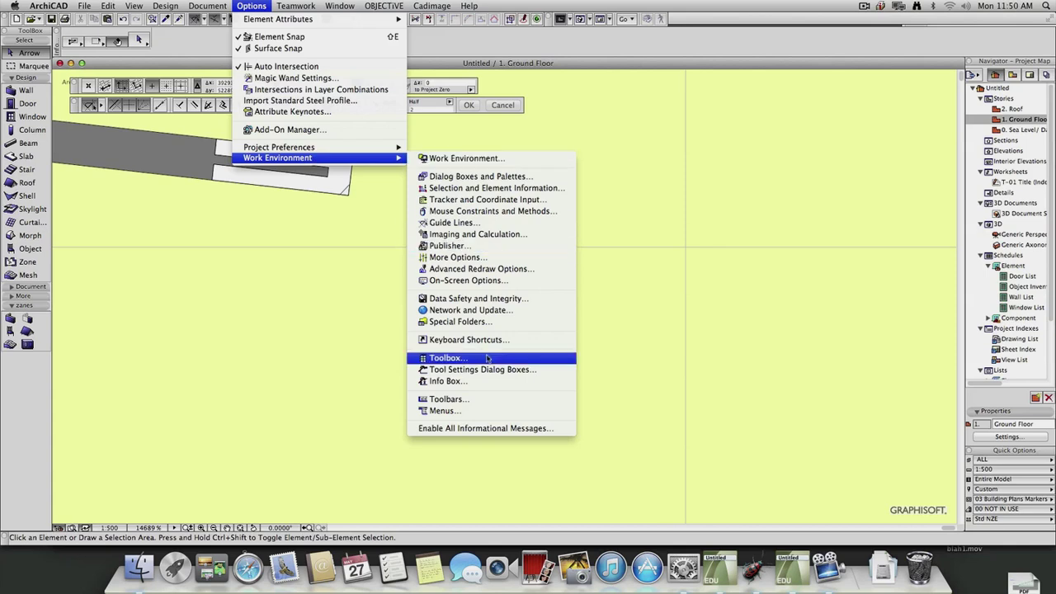
pyautogui.click(481, 399)
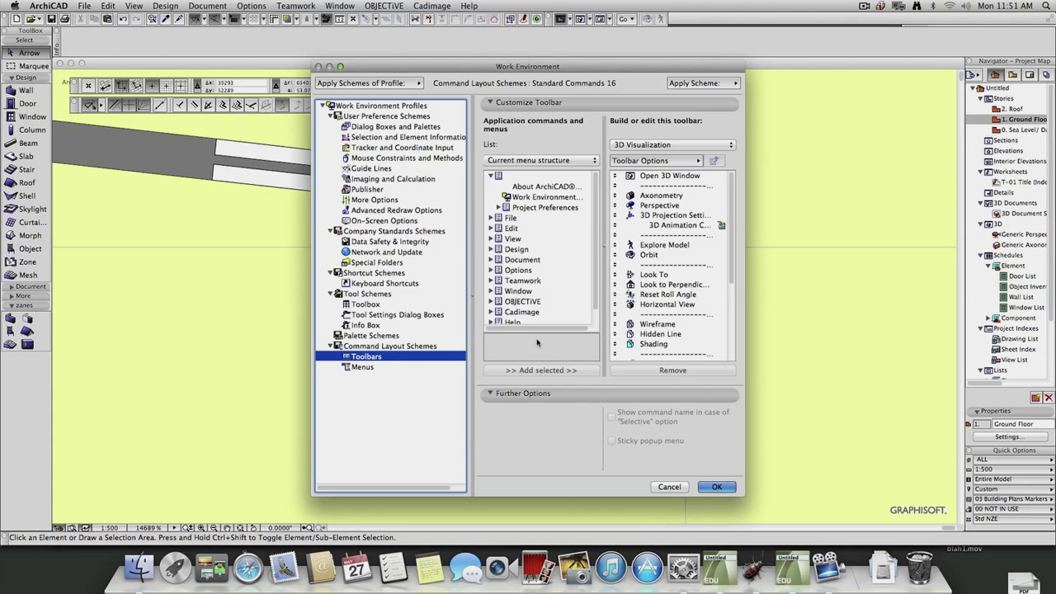
pyautogui.scroll(-1, 594, 197)
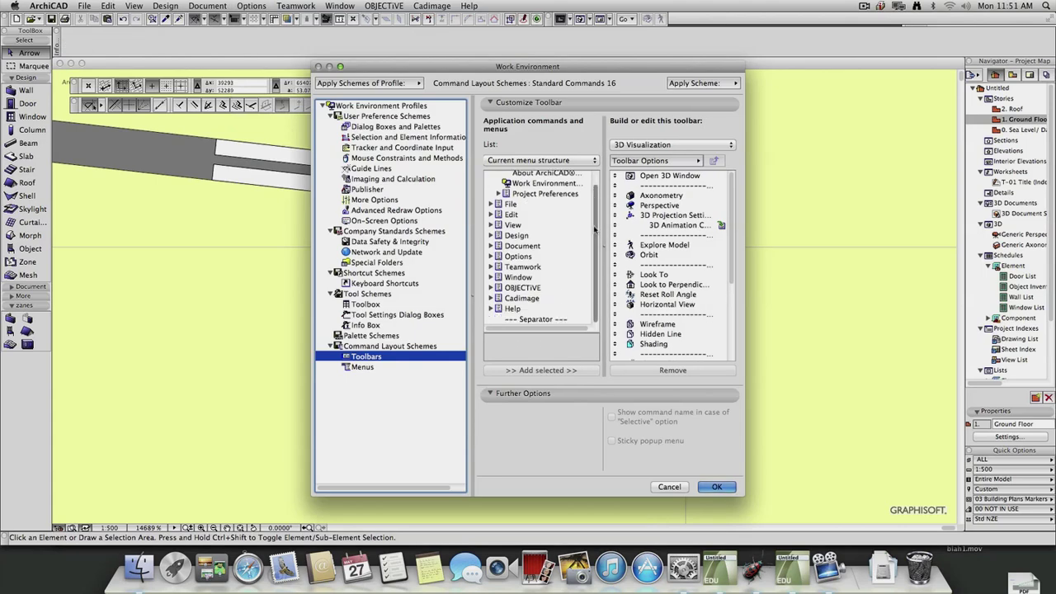
# Step: Create a new toolbar named 'Zanes' via Toolbar Options
pyautogui.click(492, 236)
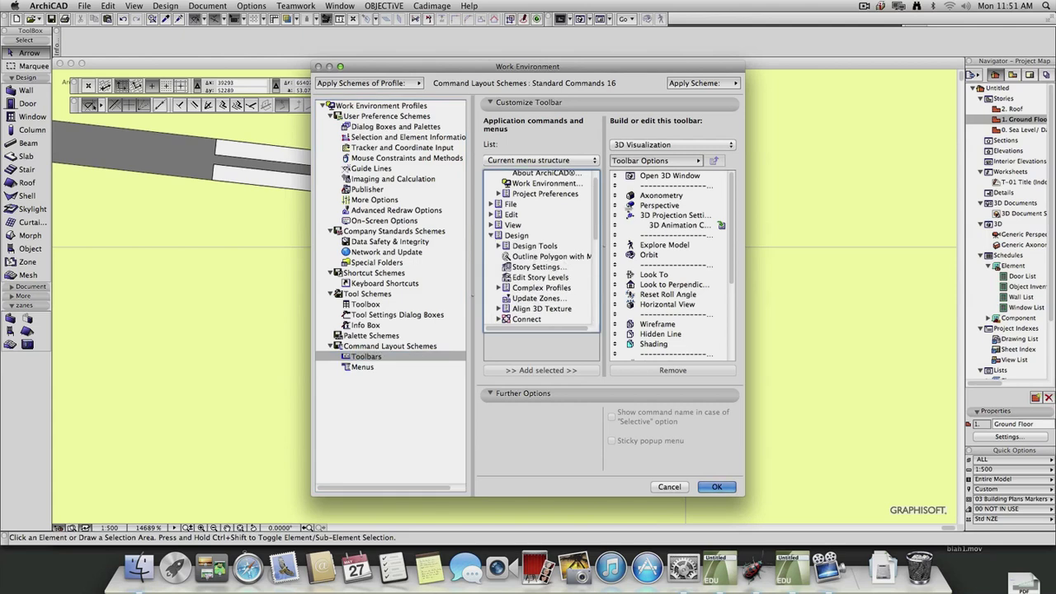
pyautogui.click(689, 145)
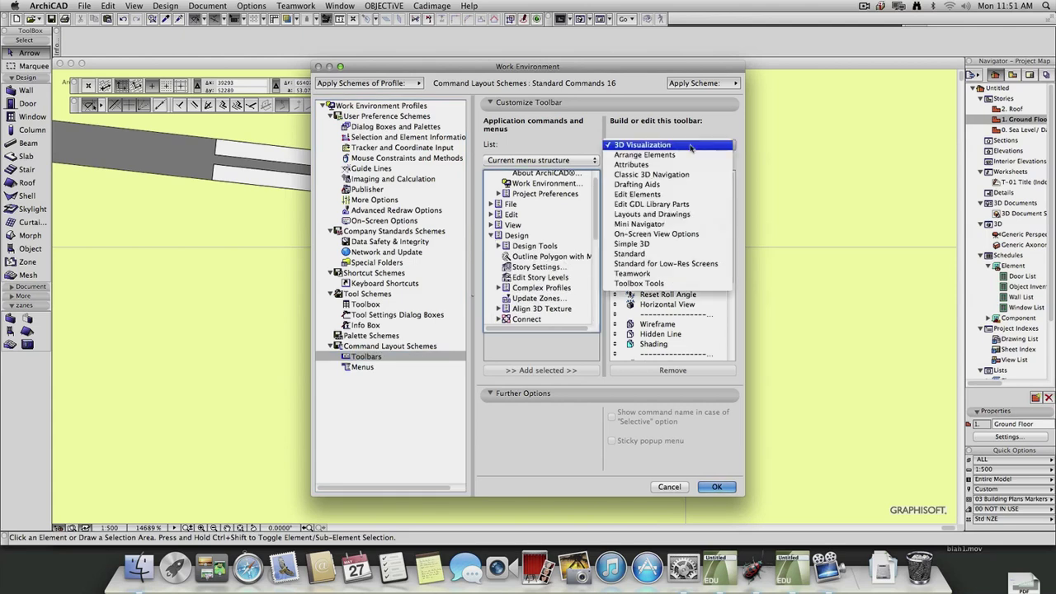
pyautogui.click(669, 145)
pyautogui.click(652, 161)
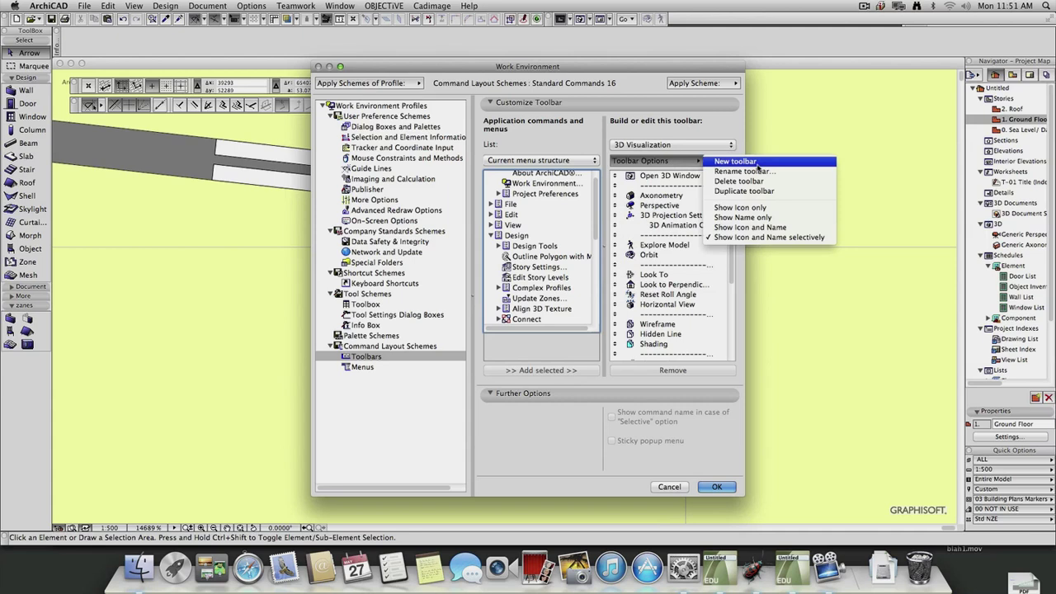
pyautogui.click(735, 162)
pyautogui.write('Zanes')
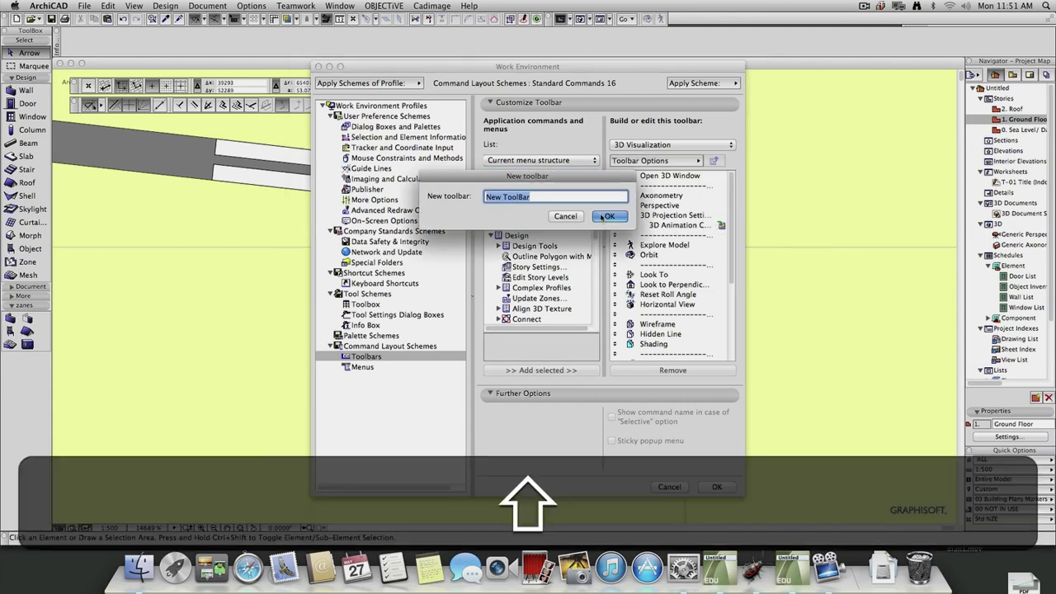
pyautogui.press('Return')
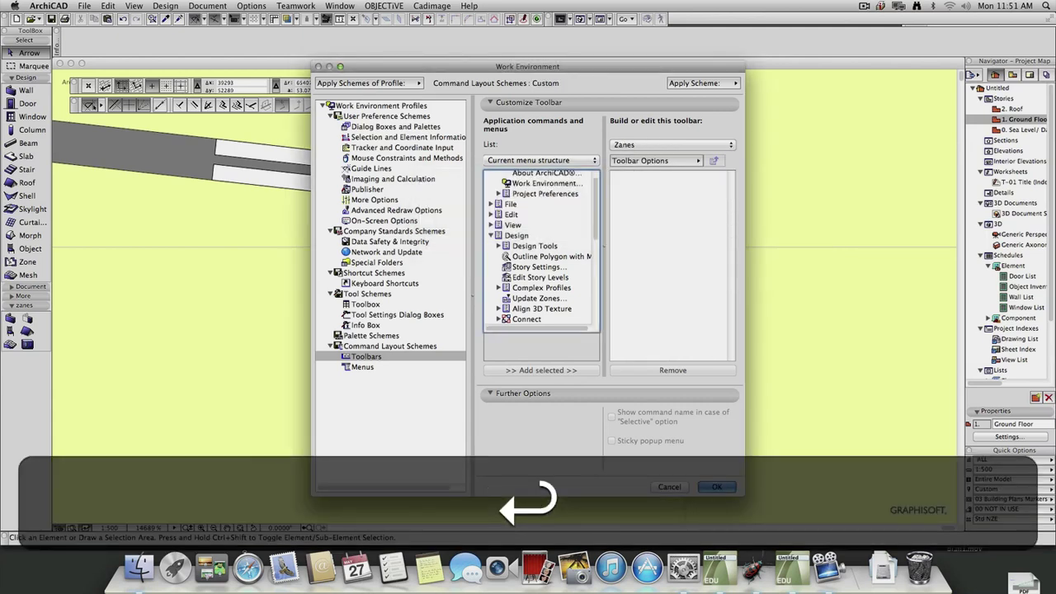
# Step: Add PhotoRendering Settings, PhotoRender Projection, Create Fly-Through, Create Sun Study and Align View to Zanes
pyautogui.scroll(-5, 582, 256)
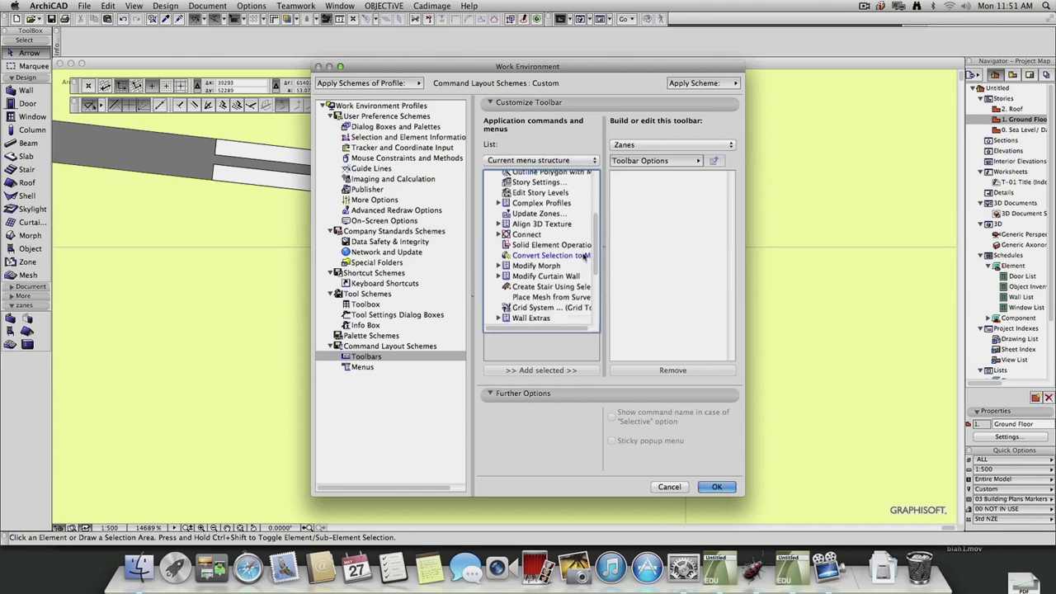
pyautogui.scroll(5, 584, 257)
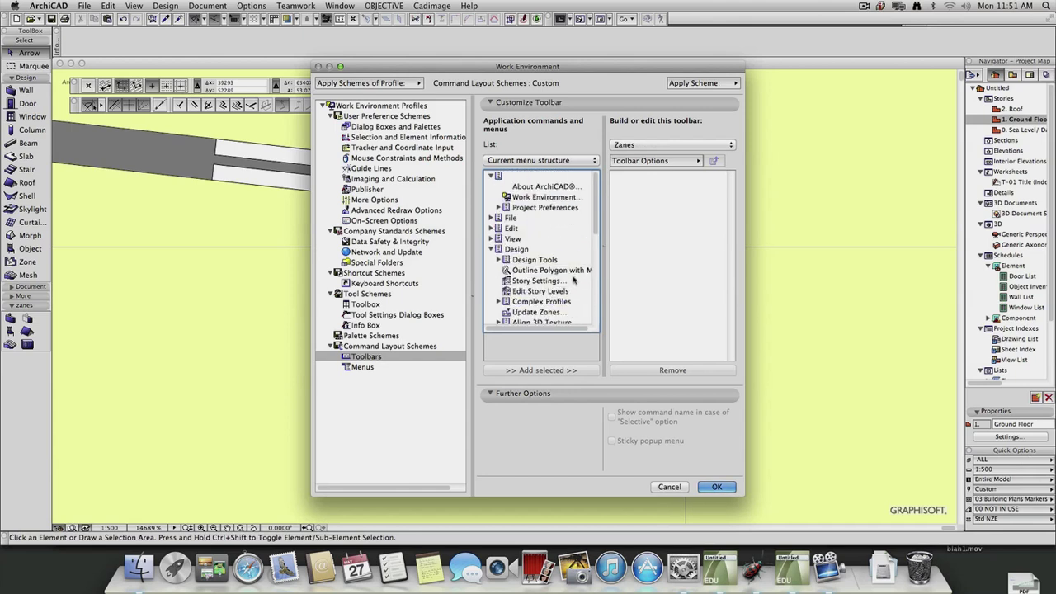
pyautogui.click(491, 250)
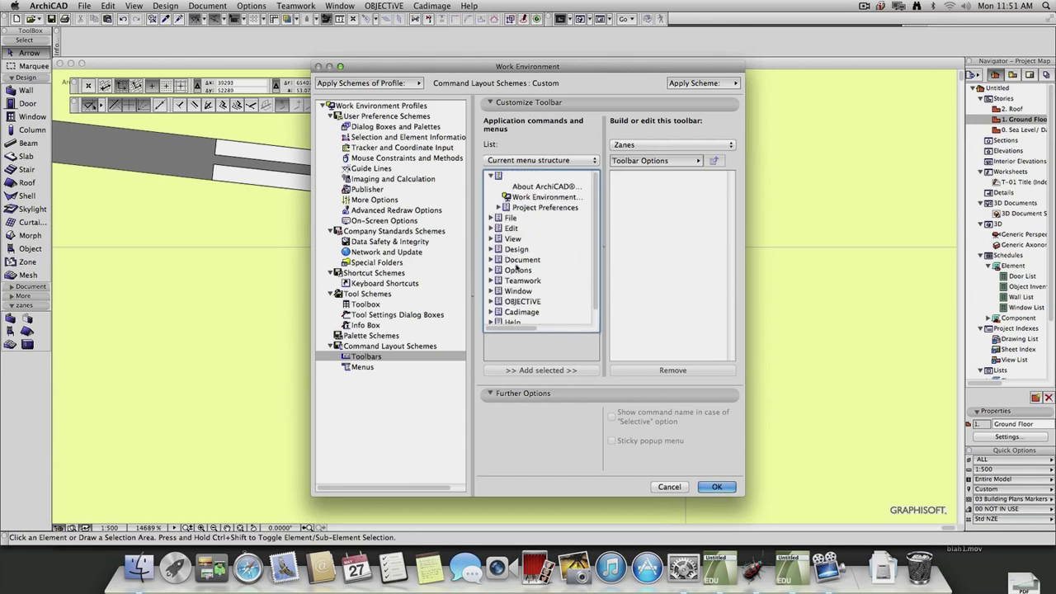
pyautogui.click(493, 259)
pyautogui.scroll(-5, 528, 268)
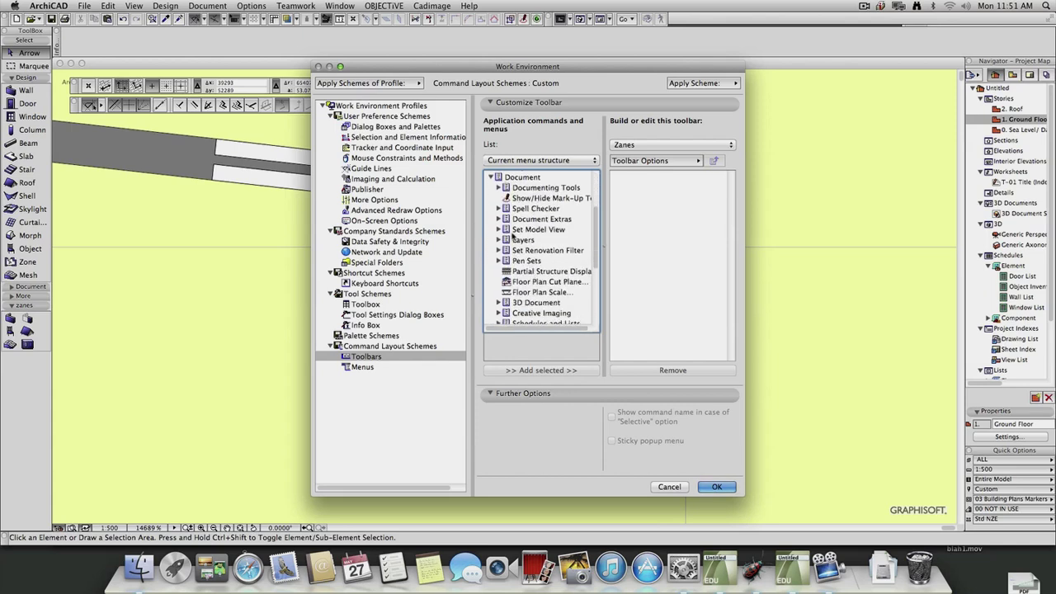
pyautogui.scroll(-3, 513, 236)
pyautogui.click(499, 271)
pyautogui.scroll(-2, 537, 272)
pyautogui.moveTo(551, 264); pyautogui.dragTo(667, 174)
pyautogui.moveTo(546, 275); pyautogui.dragTo(651, 275)
pyautogui.moveTo(553, 286); pyautogui.dragTo(664, 284)
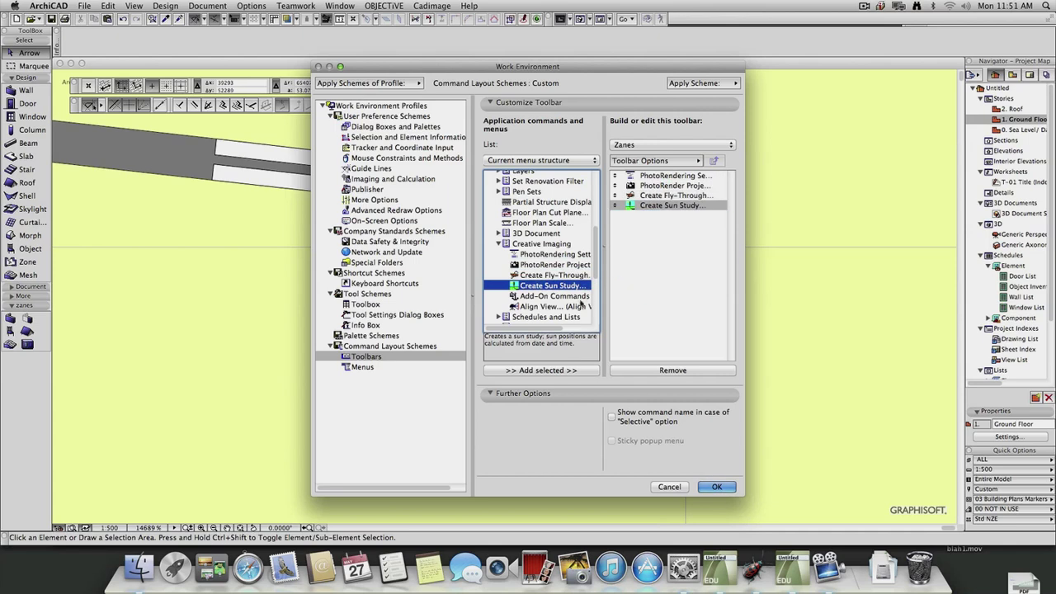
pyautogui.click(547, 307)
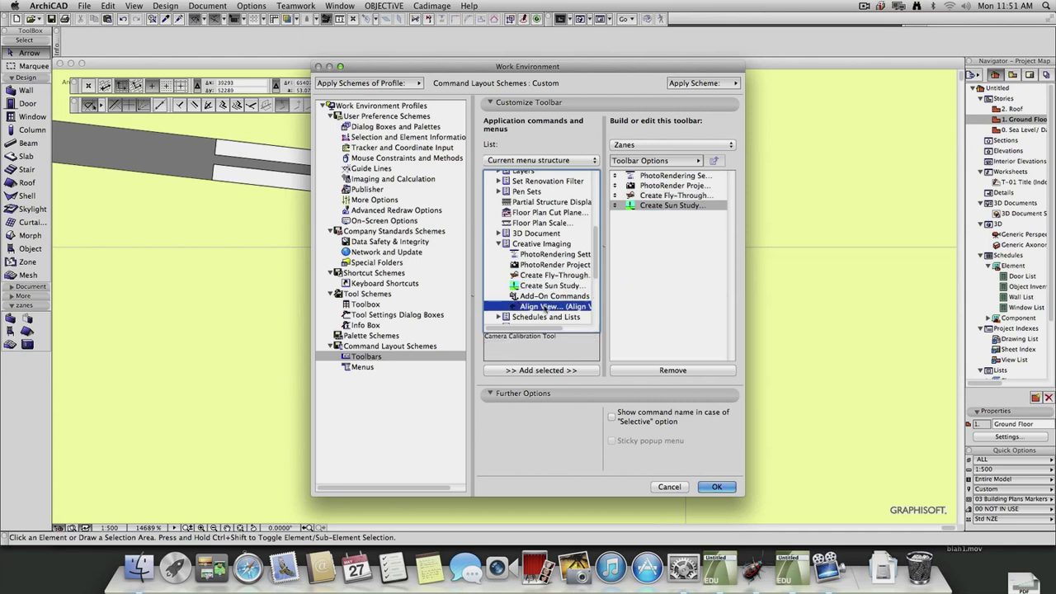
pyautogui.click(571, 329)
pyautogui.moveTo(546, 332); pyautogui.dragTo(662, 276)
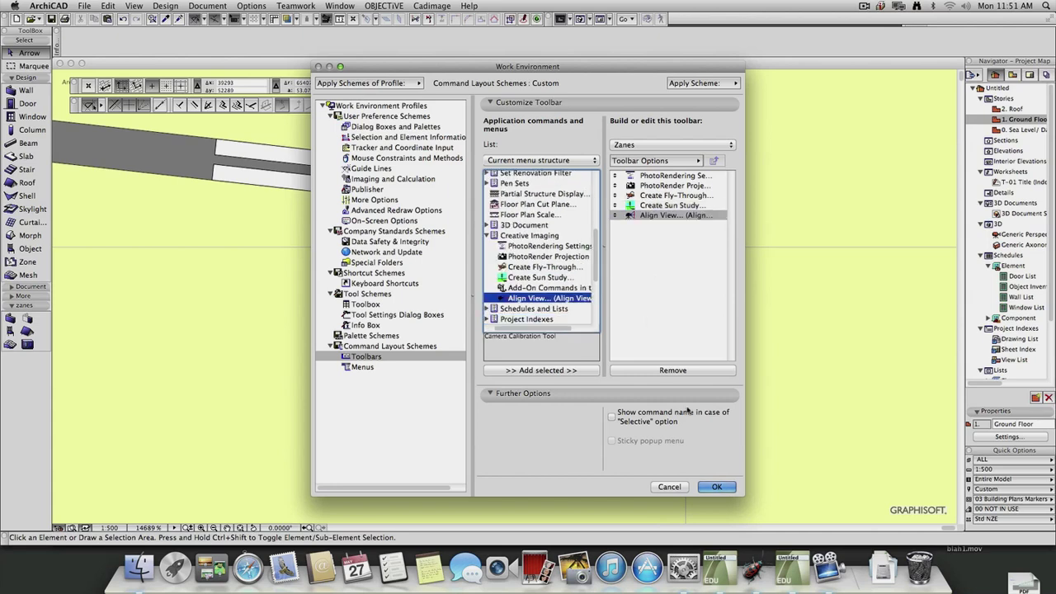
# Step: Close the settings, show the Zanes toolbar and dock it in the top toolbar row
pyautogui.click(715, 487)
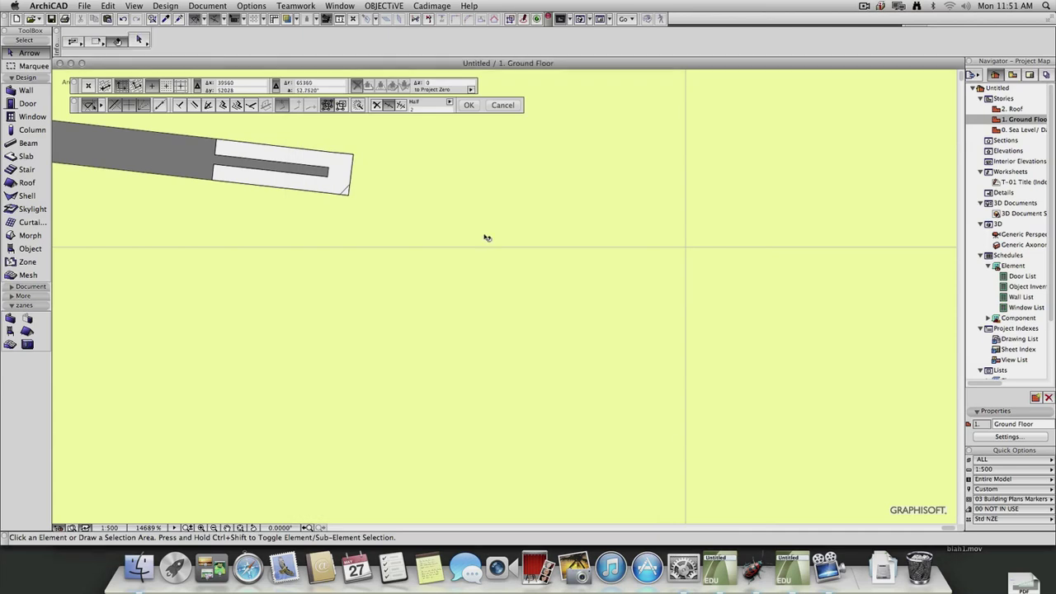
pyautogui.click(340, 5)
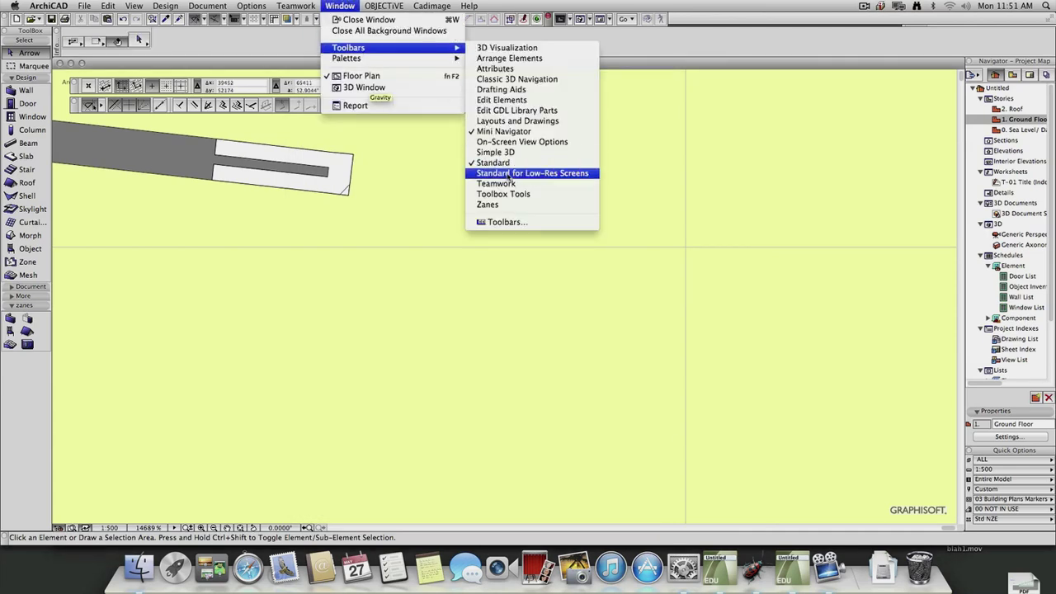
pyautogui.click(503, 205)
pyautogui.moveTo(499, 198); pyautogui.dragTo(677, 30)
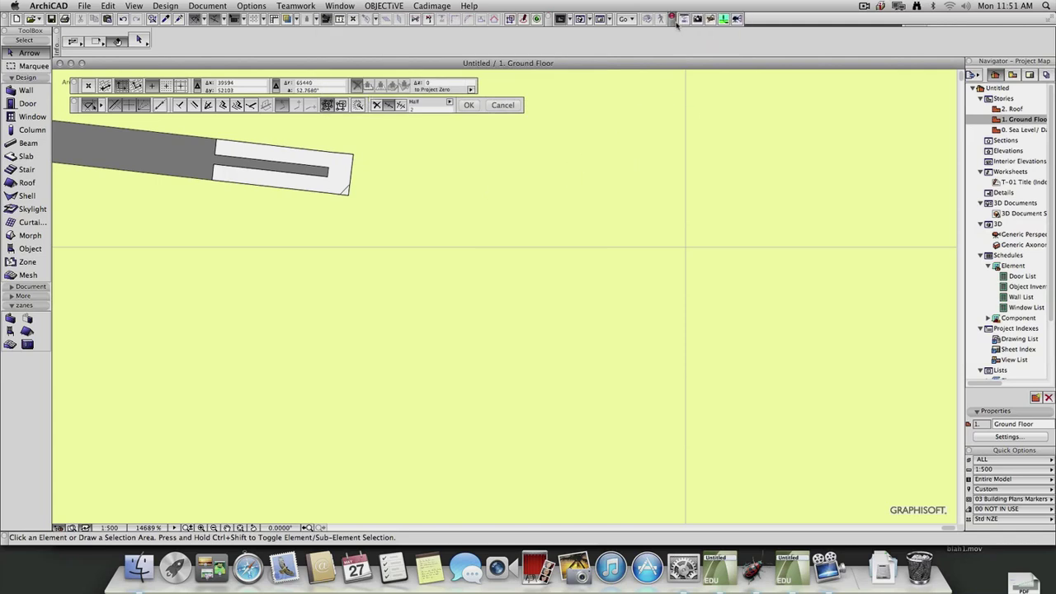
# Step: Photorender the curved ramp from the Zanes toolbar, continuing past both warnings, then close the picture
pyautogui.click(706, 19)
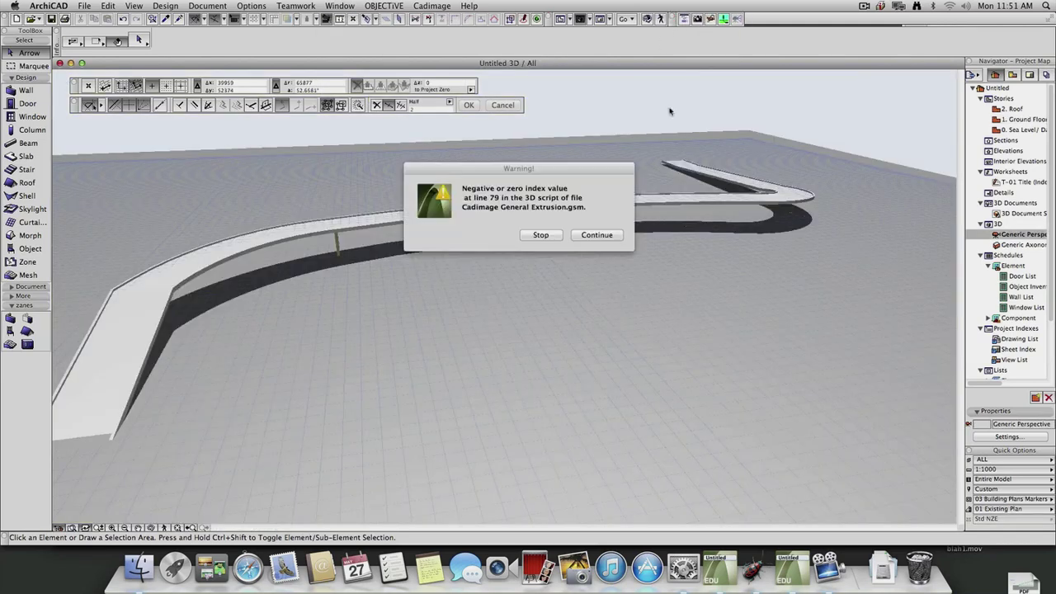
pyautogui.click(596, 235)
pyautogui.click(597, 236)
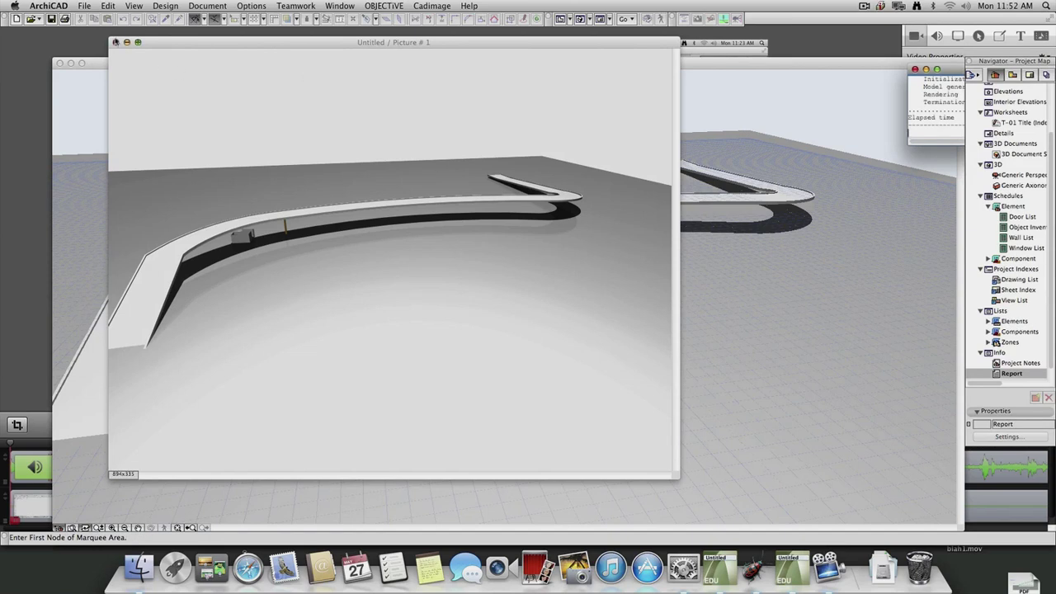
pyautogui.click(117, 42)
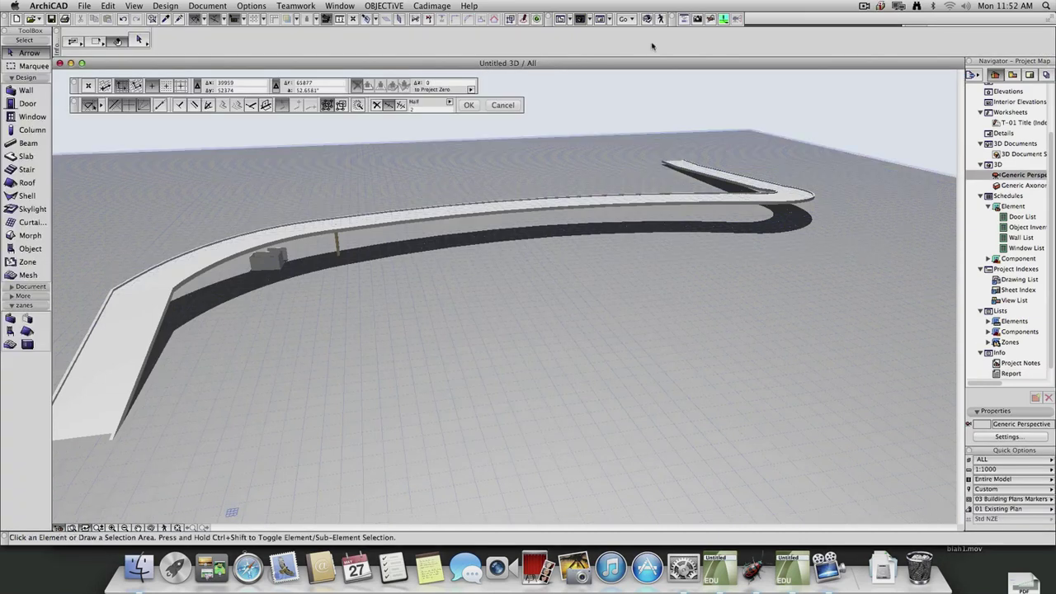
pyautogui.click(384, 6)
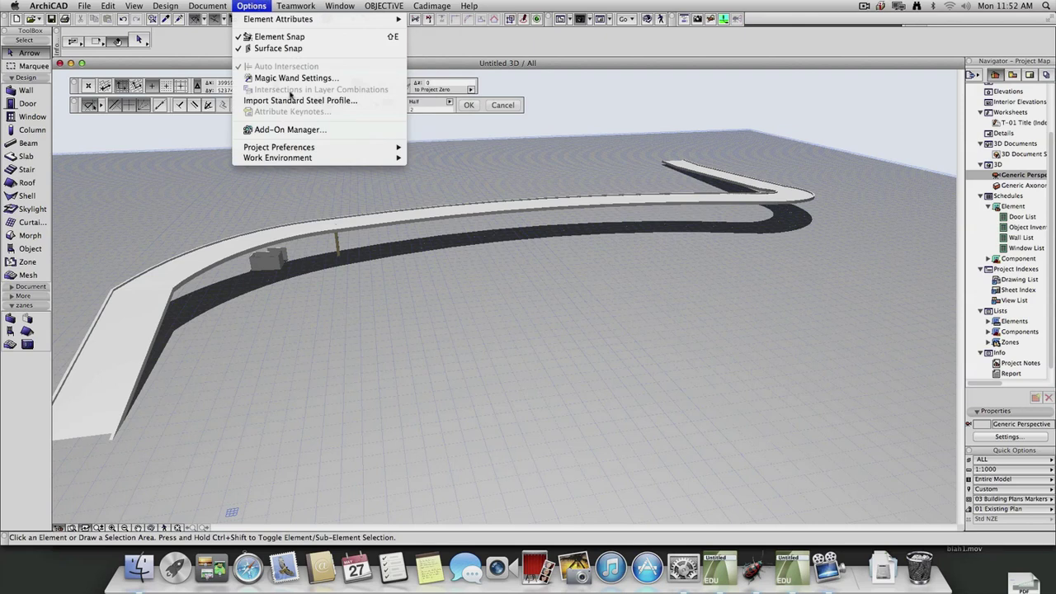
# Step: In the Menus settings, add a new Menubar menu named 'Zanes'
pyautogui.moveTo(308, 159)
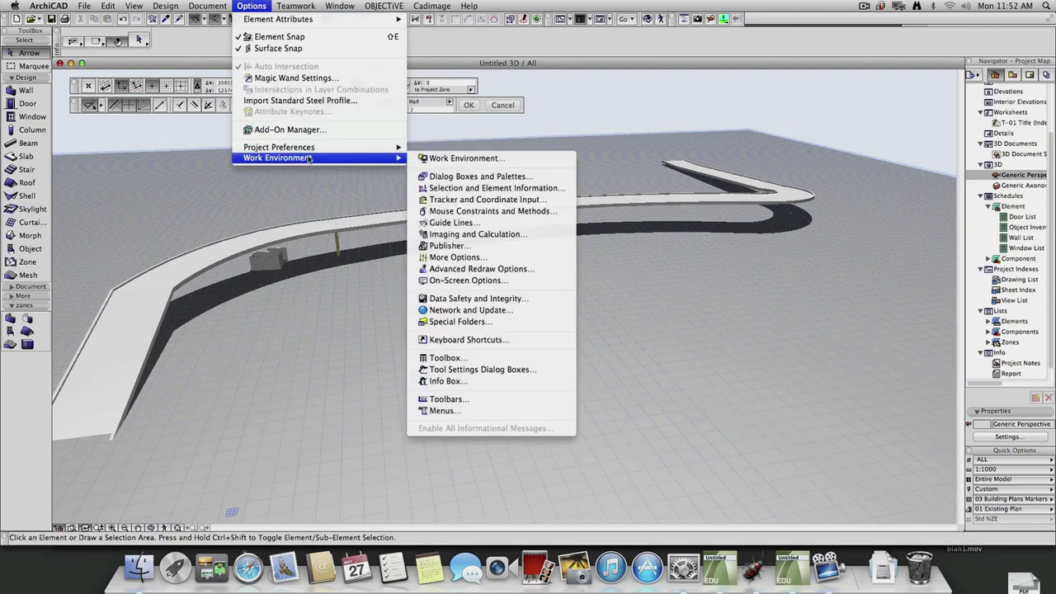
pyautogui.click(460, 412)
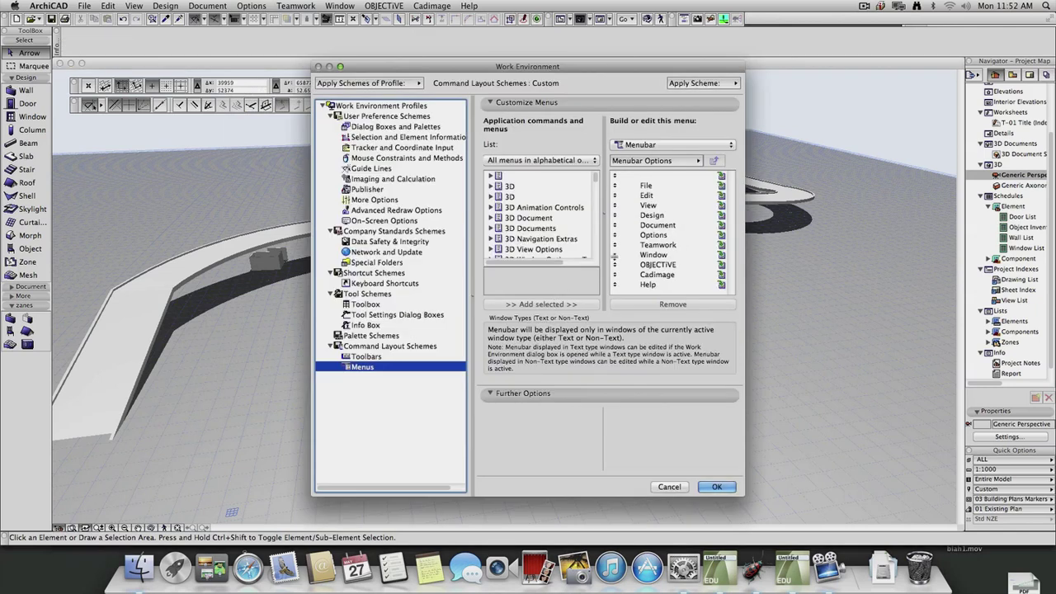
pyautogui.click(693, 145)
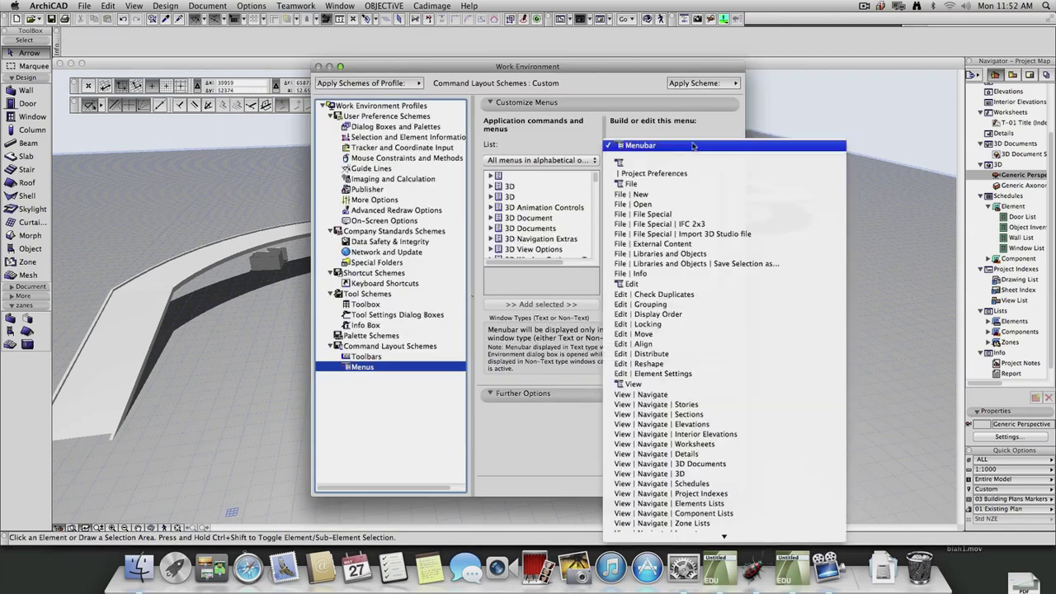
pyautogui.click(693, 145)
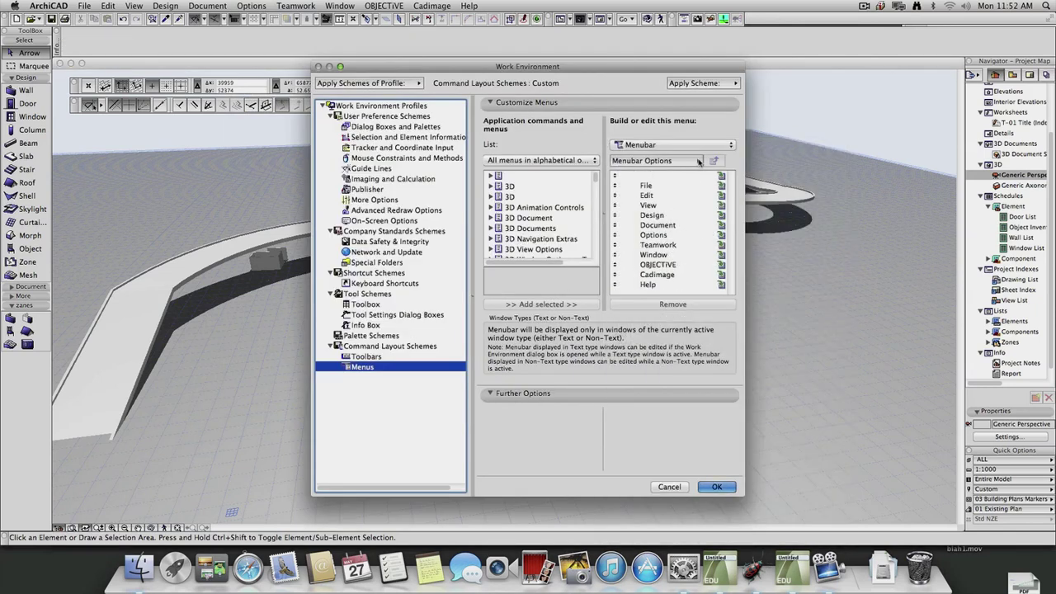
pyautogui.click(697, 161)
pyautogui.click(732, 161)
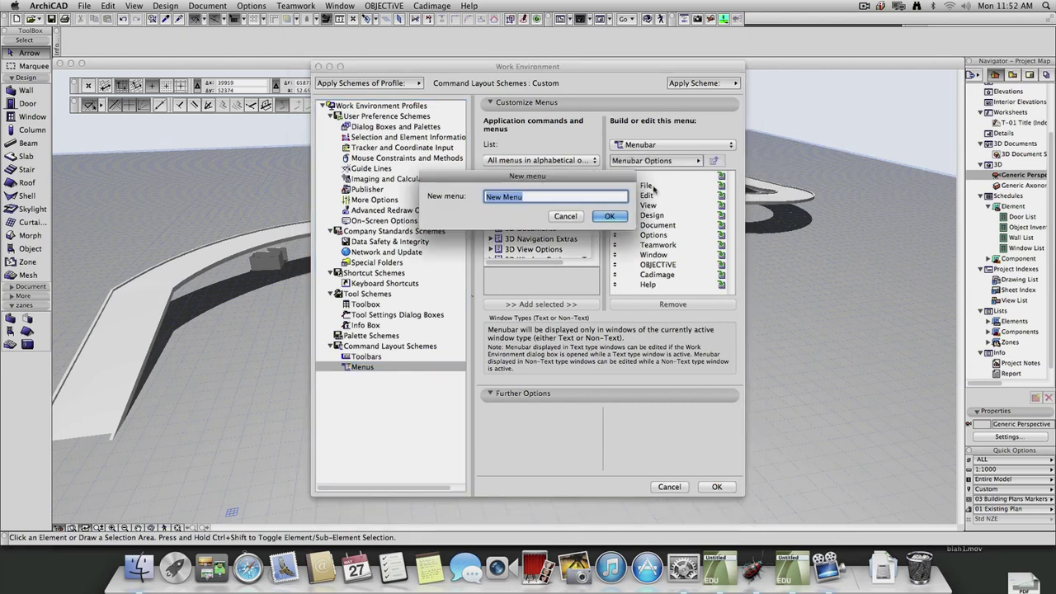
pyautogui.write('Zanes')
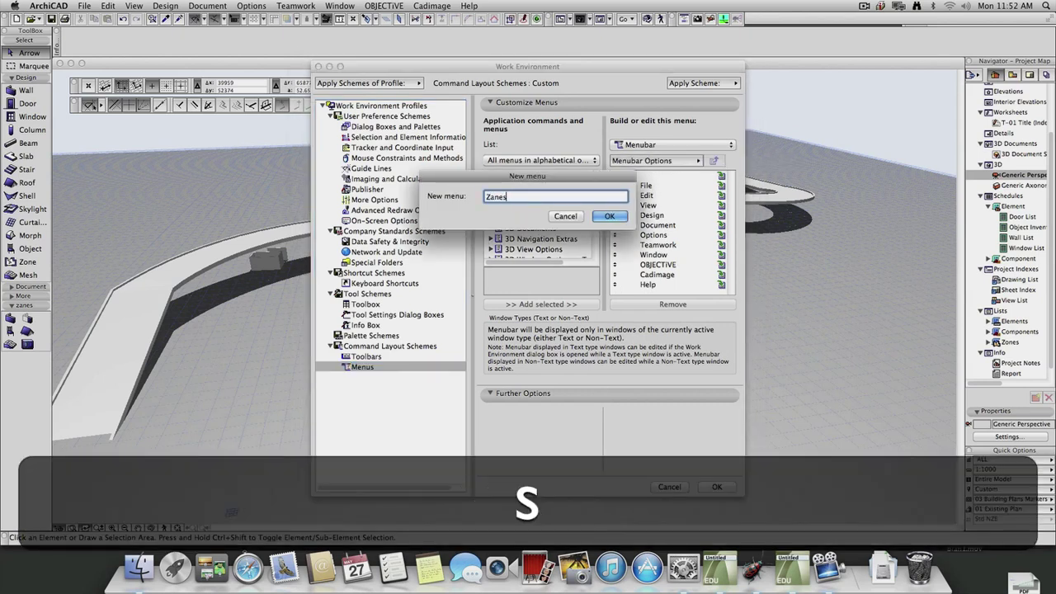
pyautogui.press('Return')
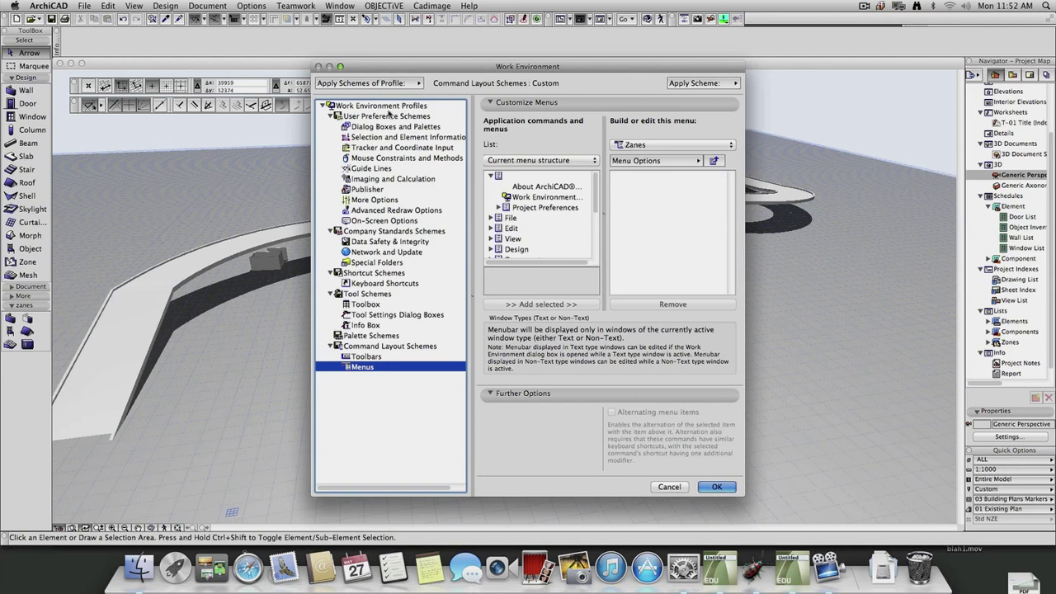
# Step: List all commands by theme and expand the 11 Actions group
pyautogui.click(528, 161)
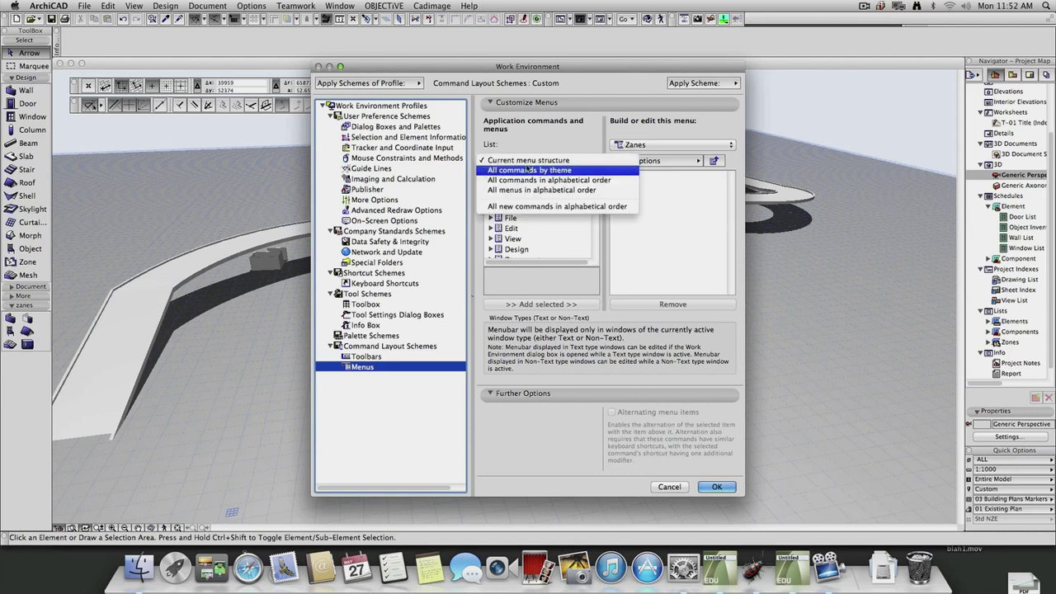
pyautogui.click(578, 172)
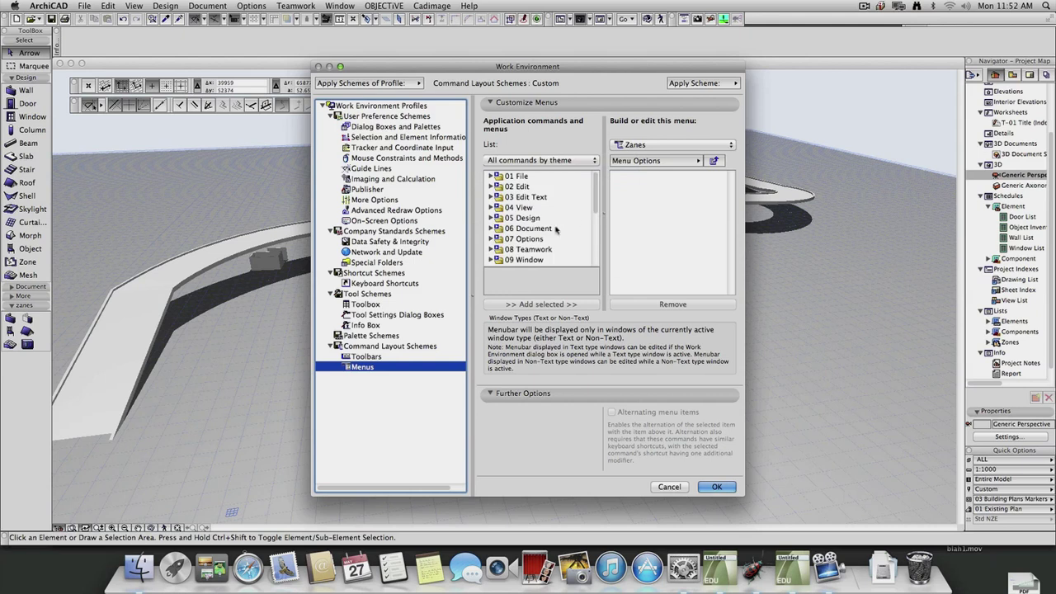
pyautogui.moveTo(594, 201); pyautogui.dragTo(591, 252)
pyautogui.scroll(3, 591, 258)
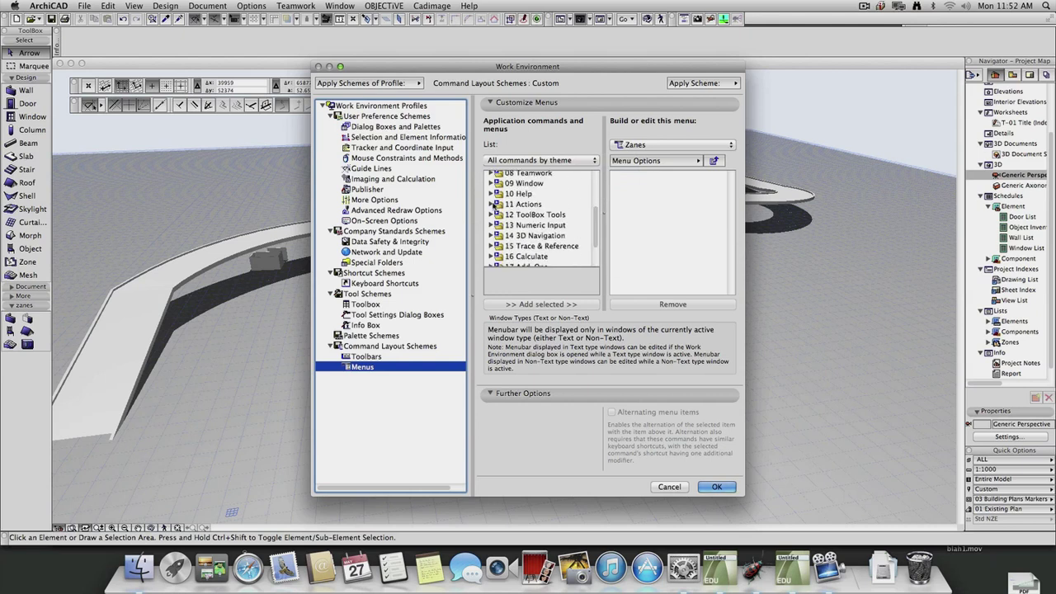
pyautogui.click(492, 204)
pyautogui.moveTo(596, 183); pyautogui.dragTo(595, 192)
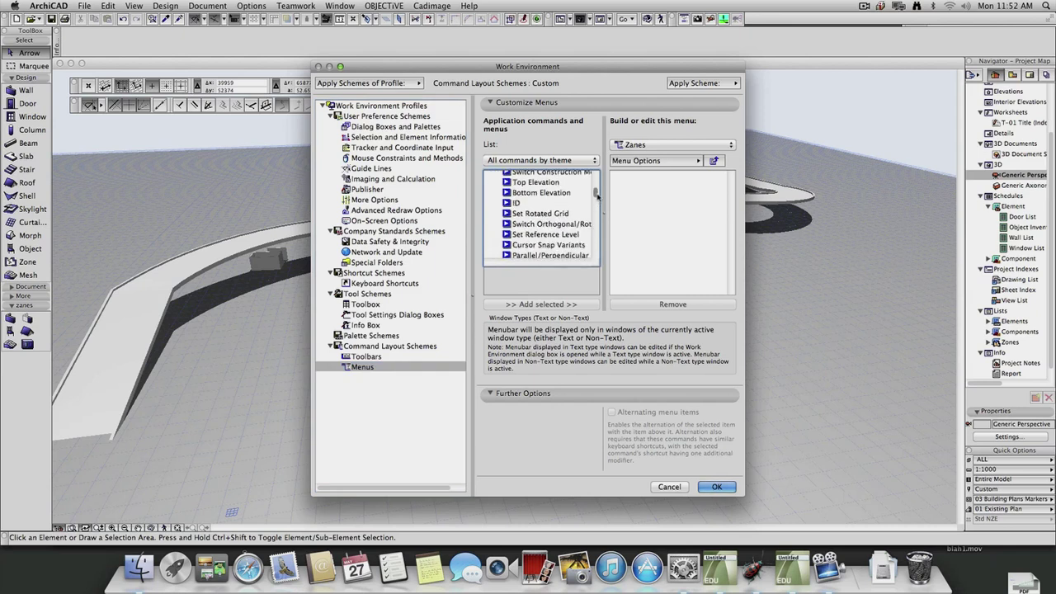
pyautogui.moveTo(597, 192); pyautogui.dragTo(596, 183)
# Step: Drag Top Elevation and Bottom Elevation into the Zanes menu list
pyautogui.click(581, 222)
pyautogui.moveTo(582, 223); pyautogui.dragTo(637, 215)
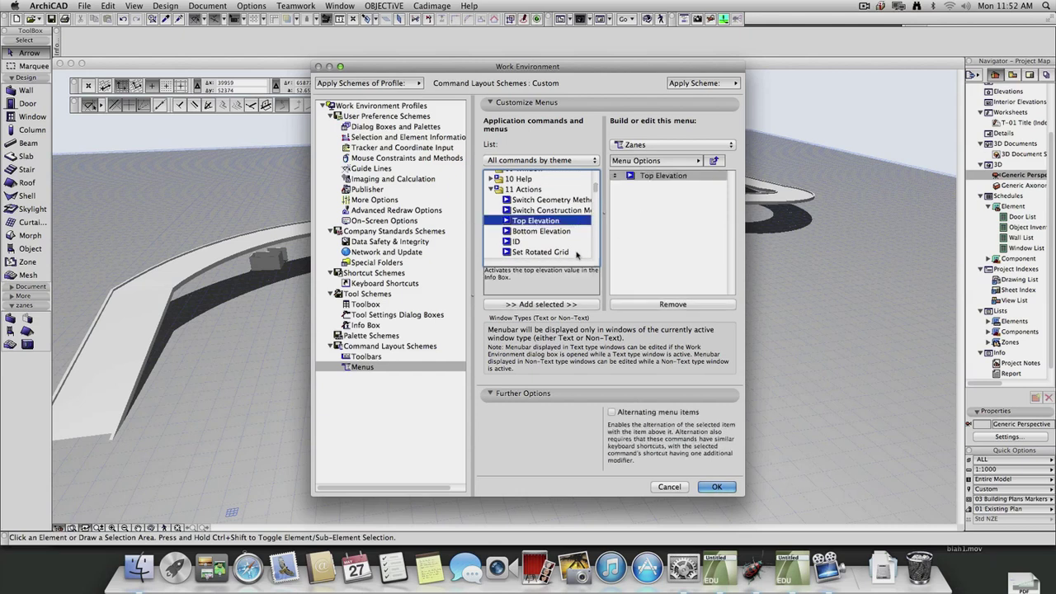
pyautogui.click(543, 232)
pyautogui.moveTo(543, 231); pyautogui.dragTo(660, 237)
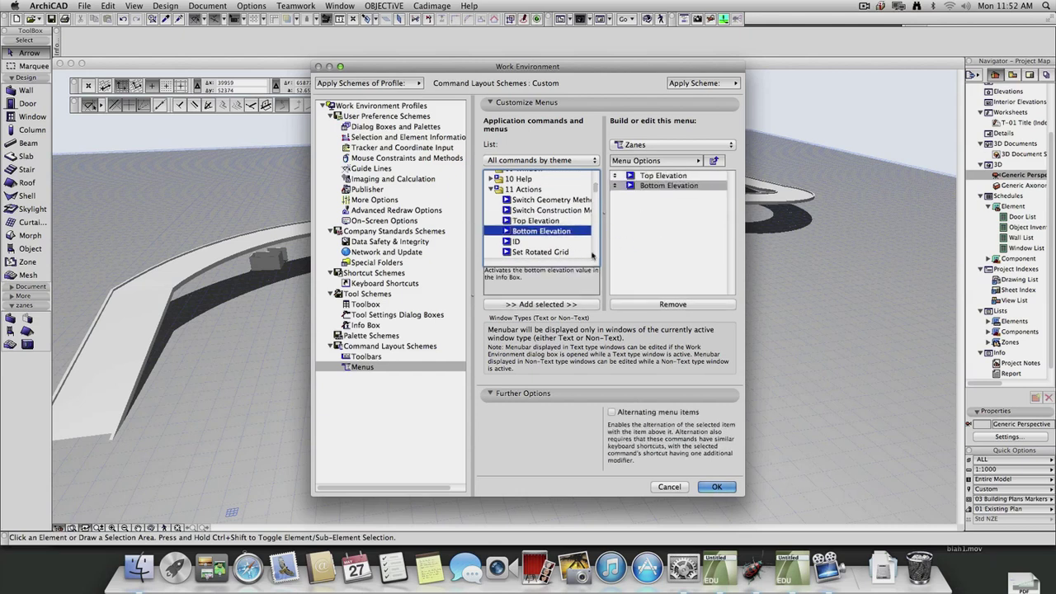
# Step: Collapse 11 Actions and browse the 04 View commands
pyautogui.click(492, 190)
pyautogui.moveTo(597, 221); pyautogui.dragTo(597, 187)
pyautogui.click(491, 183)
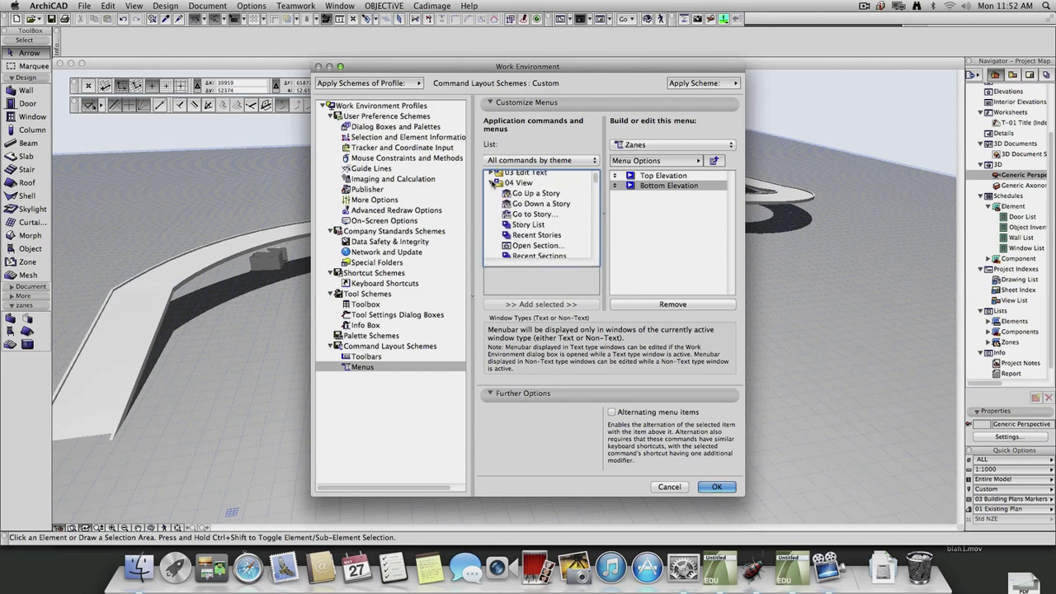
pyautogui.scroll(-6, 565, 173)
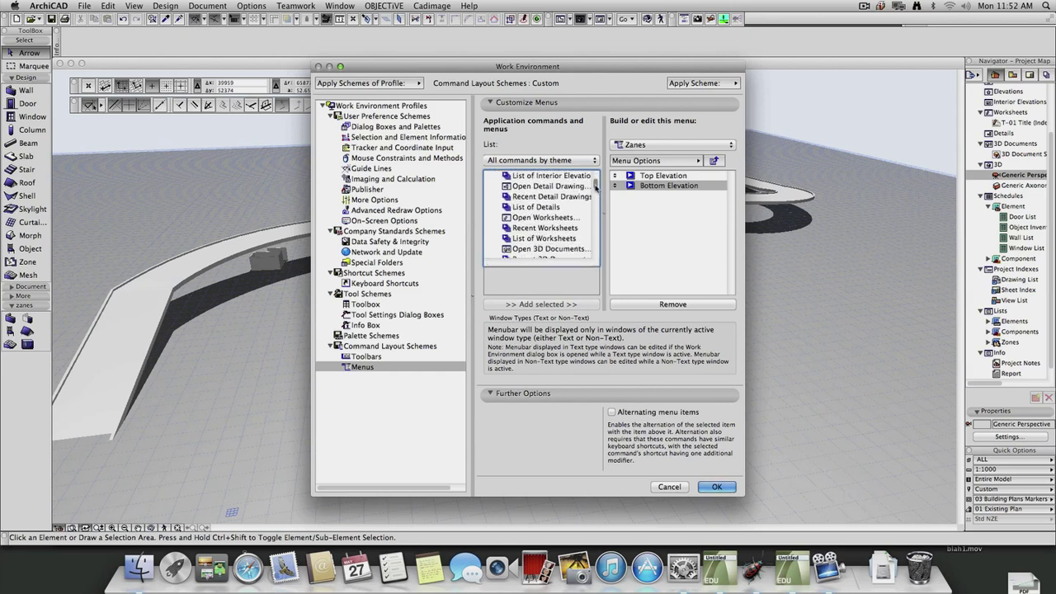
pyautogui.click(565, 161)
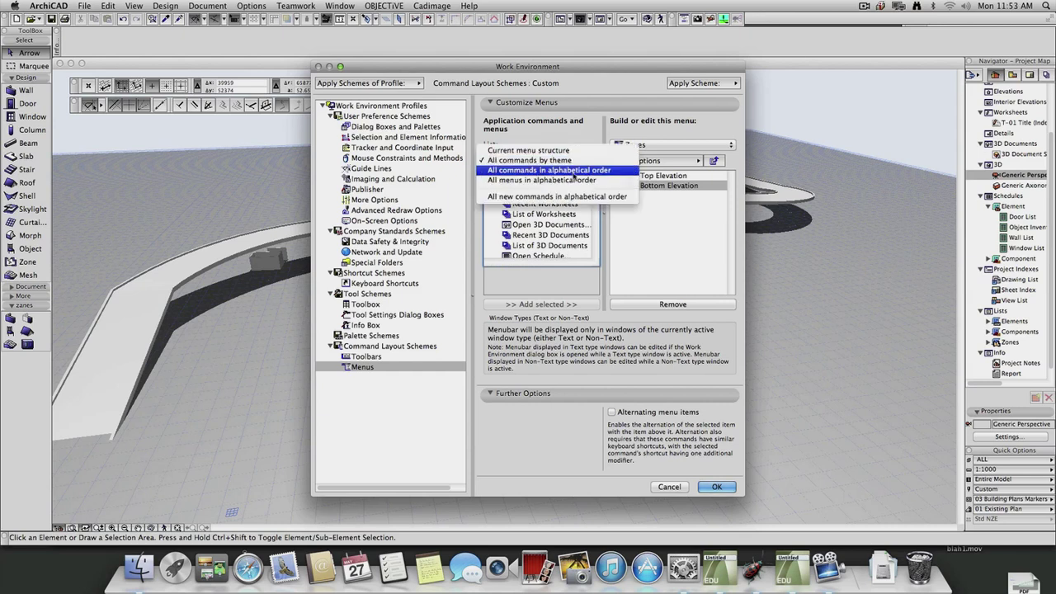
# Step: Browse the Design menu's commands with the list set to menu structure
pyautogui.click(548, 151)
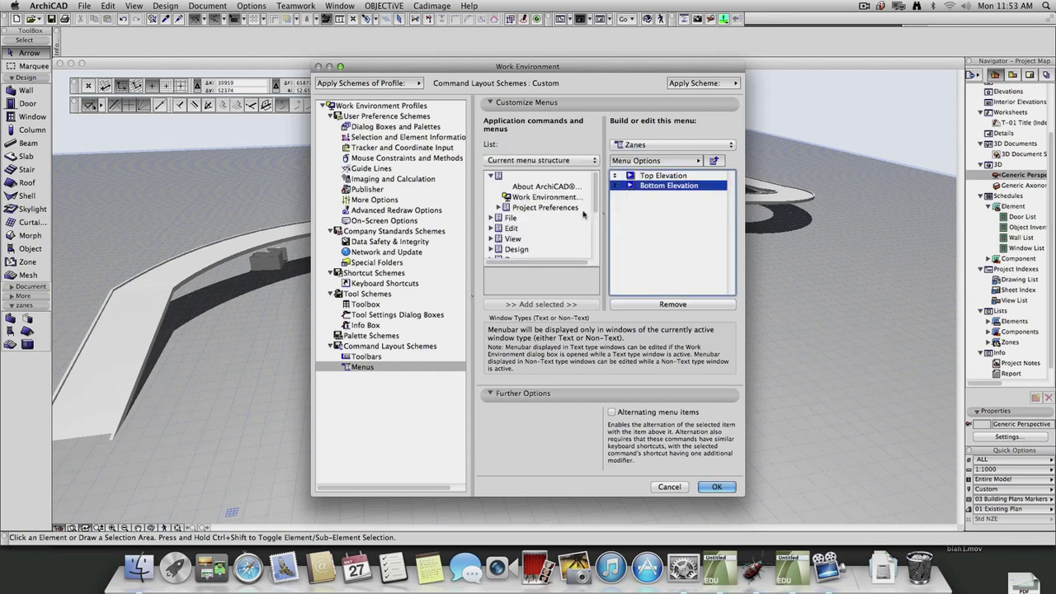
pyautogui.scroll(-4, 536, 244)
pyautogui.click(491, 211)
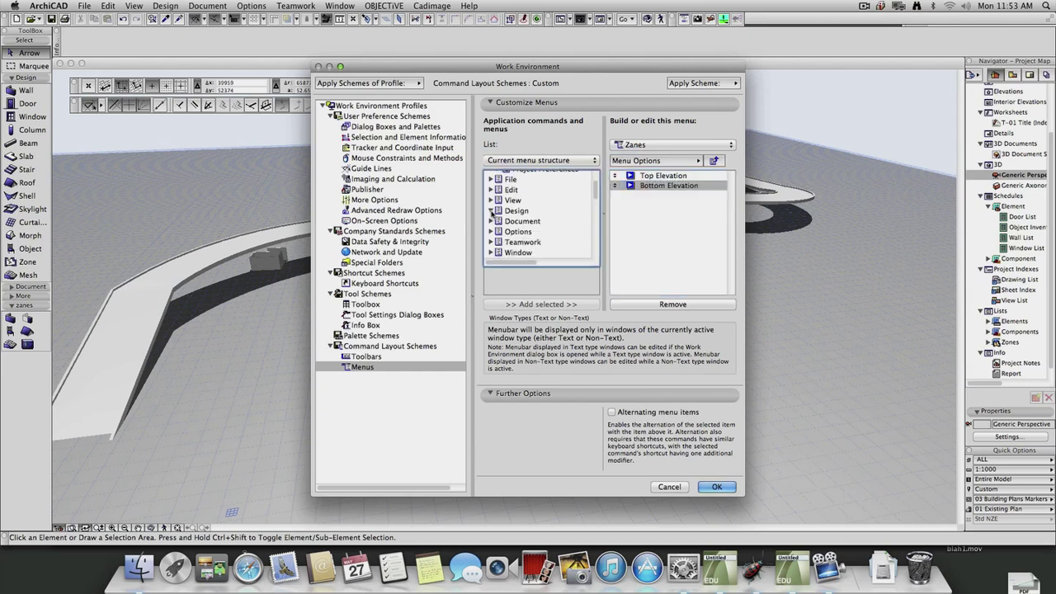
pyautogui.moveTo(597, 197); pyautogui.dragTo(594, 236)
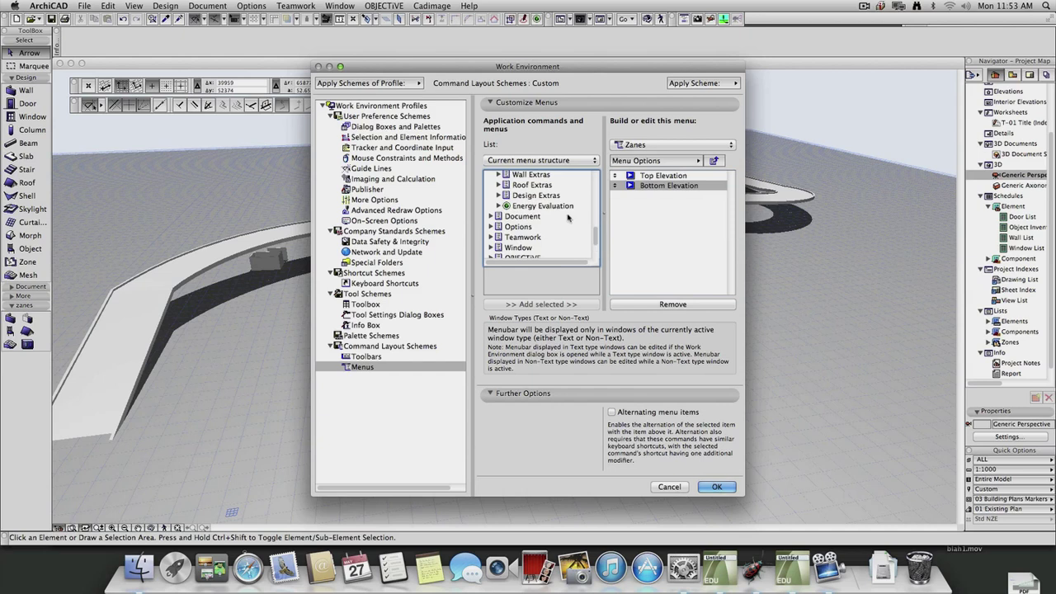
pyautogui.scroll(5, 560, 216)
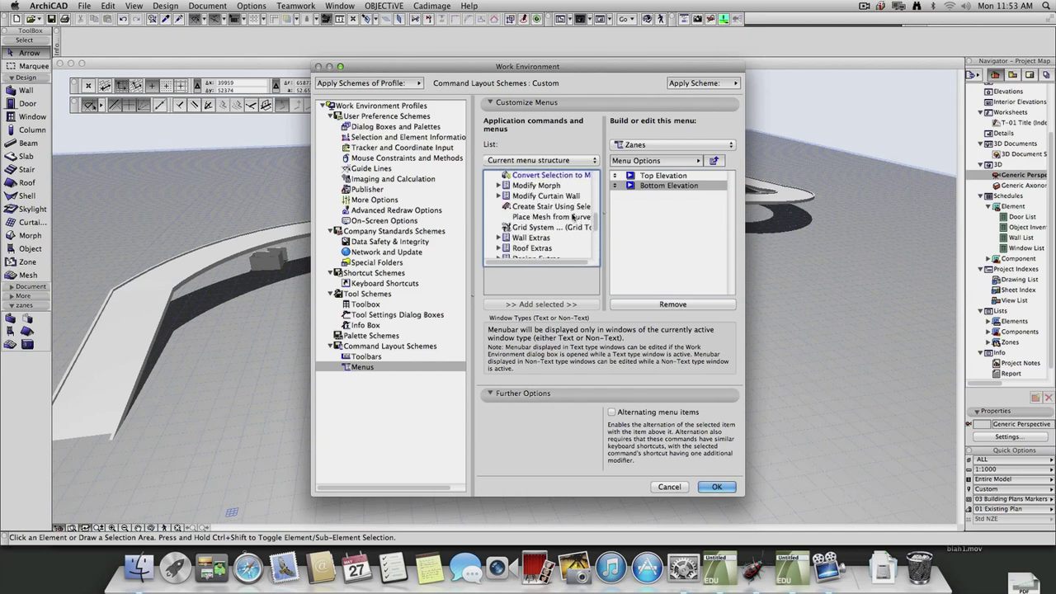
pyautogui.scroll(-3, 566, 216)
pyautogui.scroll(-2, 567, 217)
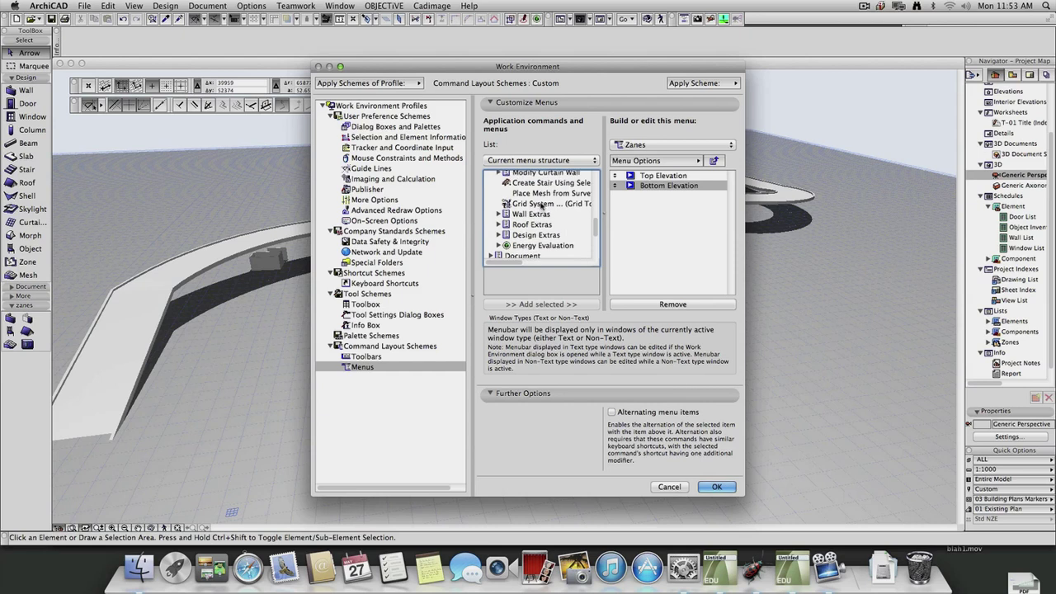
# Step: List all commands alphabetically, add Create Truss to the Zanes menu, and confirm with OK
pyautogui.click(540, 160)
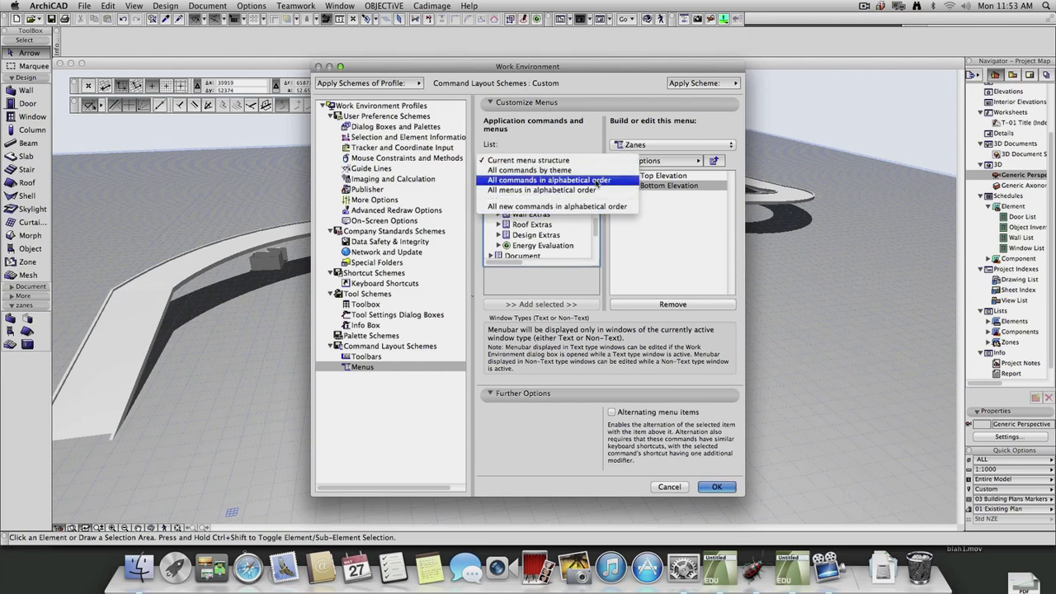
pyautogui.click(557, 180)
pyautogui.moveTo(598, 187); pyautogui.dragTo(595, 195)
pyautogui.scroll(5, 577, 211)
pyautogui.scroll(-2, 569, 213)
pyautogui.scroll(5, 561, 213)
pyautogui.scroll(3, 553, 208)
pyautogui.moveTo(532, 188); pyautogui.dragTo(629, 204)
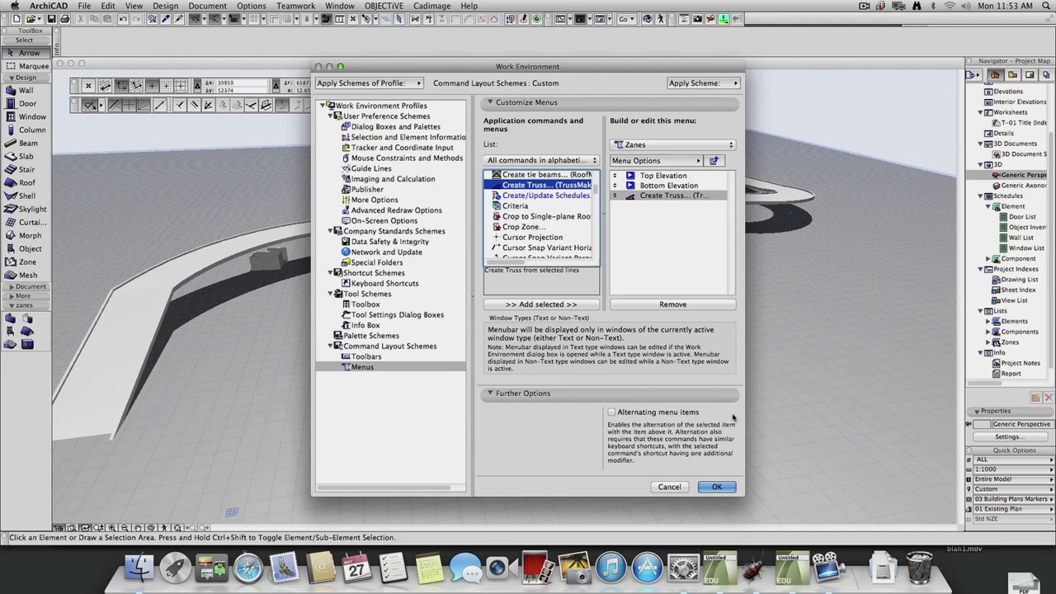
pyautogui.click(715, 486)
# Step: Run Bottom Elevation from the Zanes menu, then return to the floor plan with F2
pyautogui.click(503, 6)
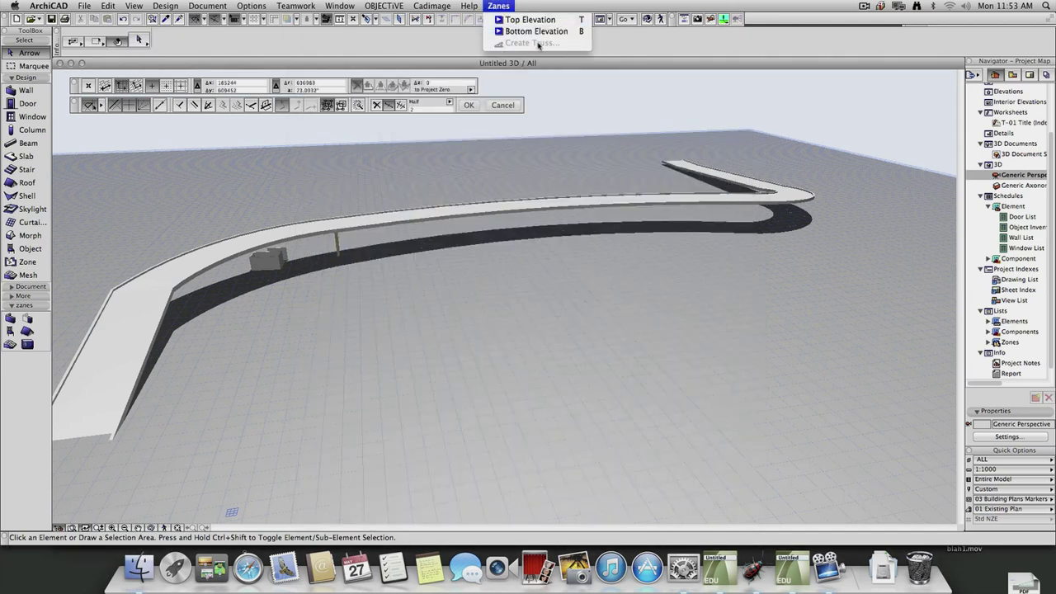
pyautogui.click(519, 67)
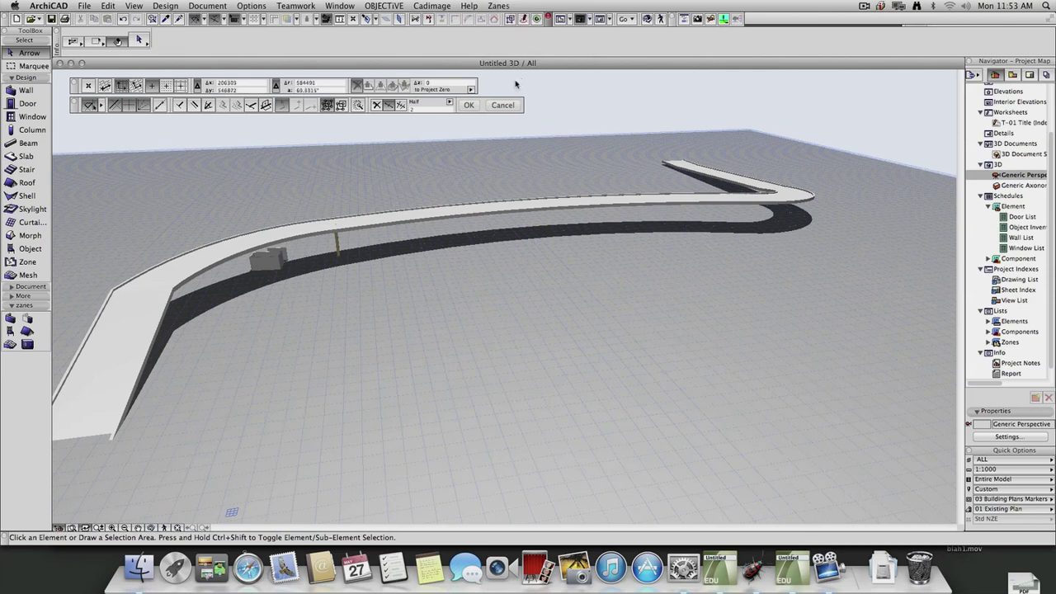
pyautogui.click(498, 6)
pyautogui.click(528, 30)
pyautogui.press('F2')
# Step: Run Top Elevation from the Zanes menu and check its contents again
pyautogui.click(498, 6)
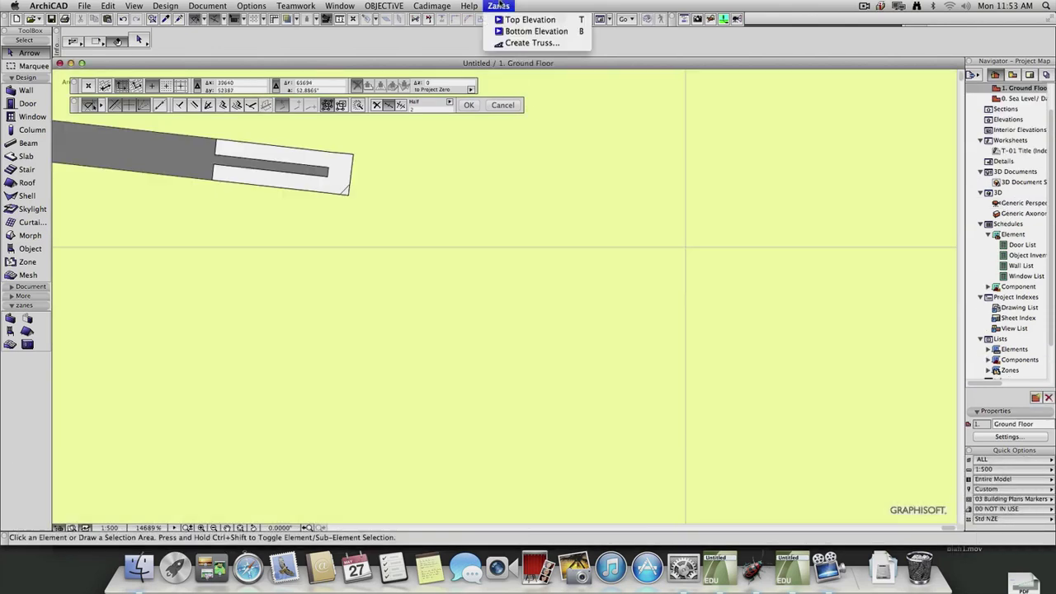
pyautogui.click(528, 19)
pyautogui.click(499, 6)
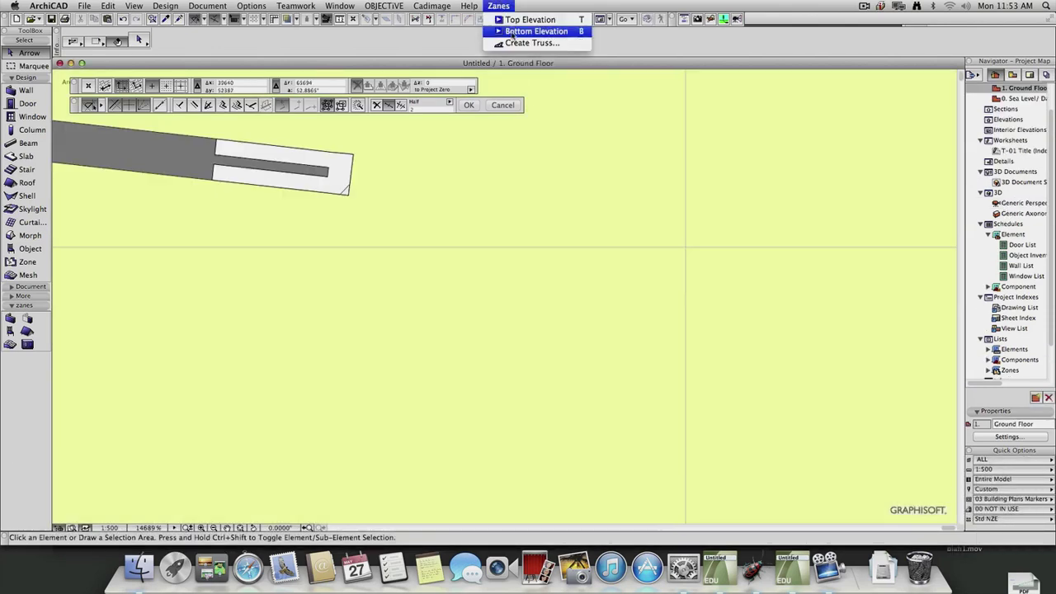
pyautogui.click(513, 32)
# Step: Browse the Options menu toward the Work Environment settings
pyautogui.click(336, 6)
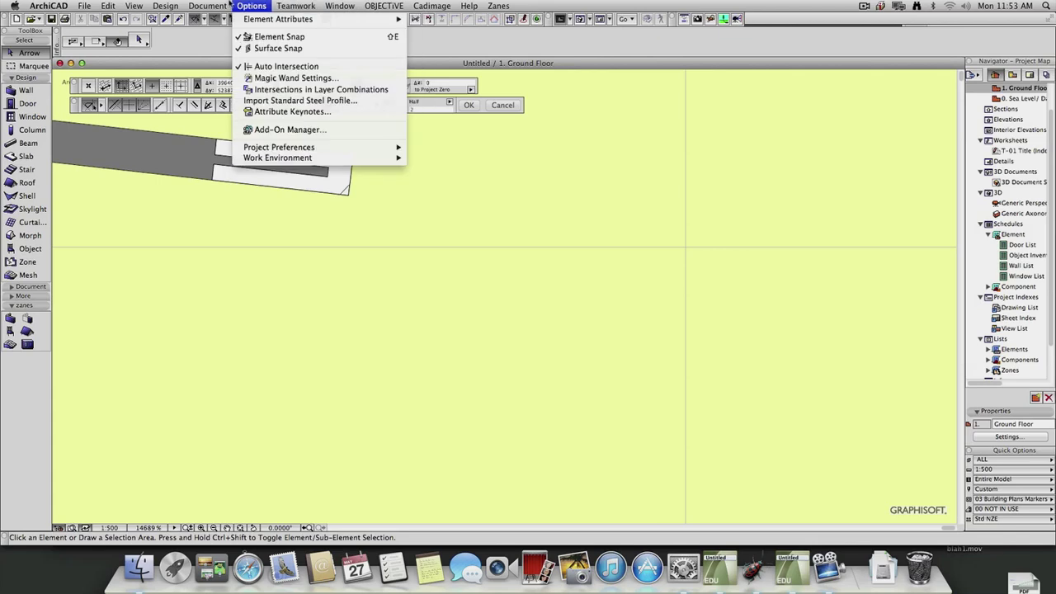
pyautogui.moveTo(308, 152)
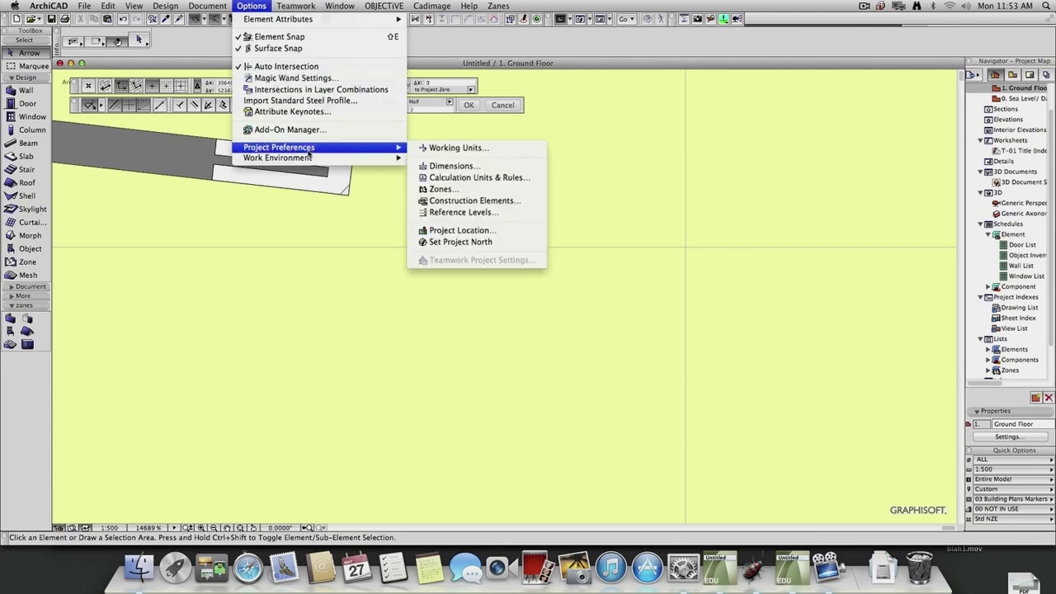
pyautogui.moveTo(339, 7)
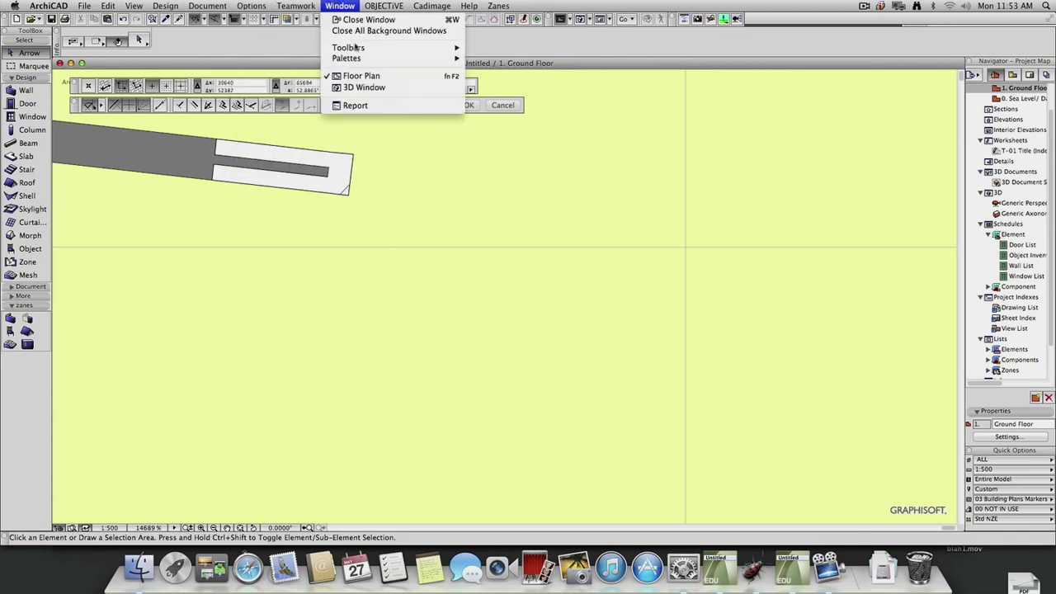
pyautogui.moveTo(367, 59)
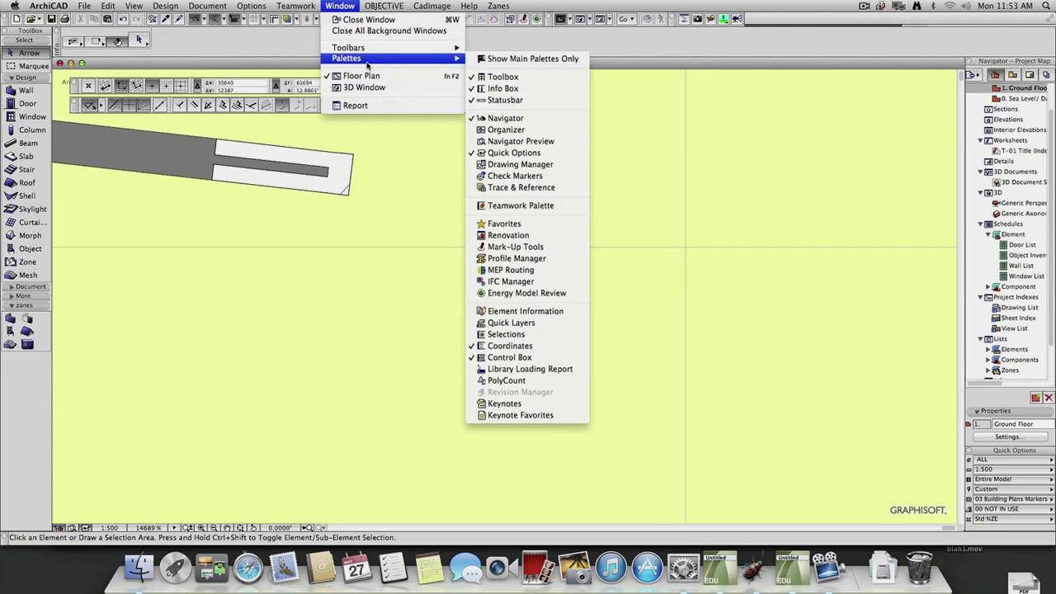
pyautogui.moveTo(388, 158)
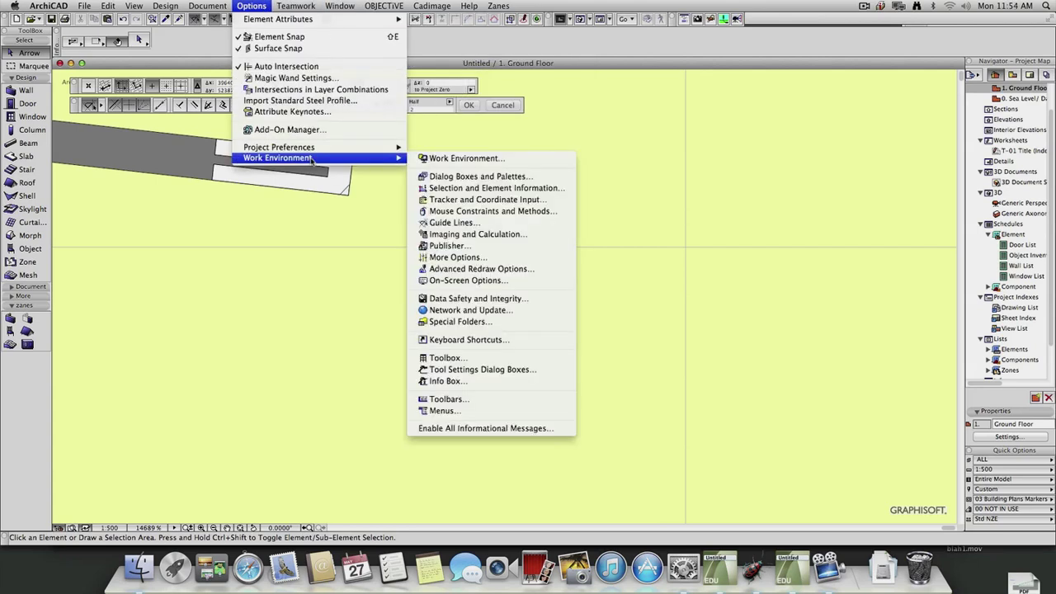
# Step: Under Command Layout Schemes in Work Environment, store the current layout as 'Zanes'
pyautogui.click(481, 159)
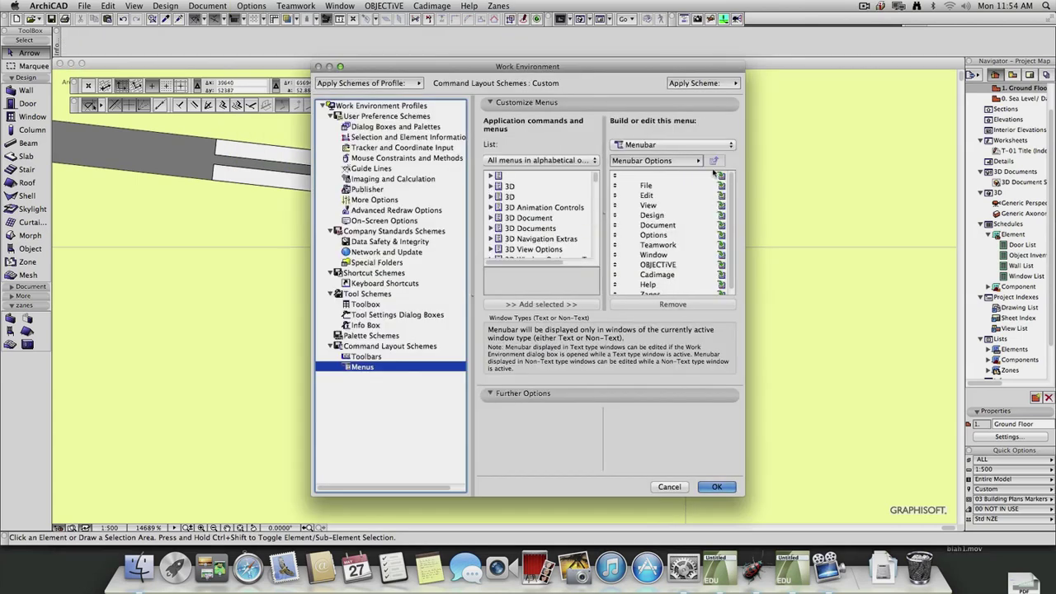
pyautogui.click(382, 106)
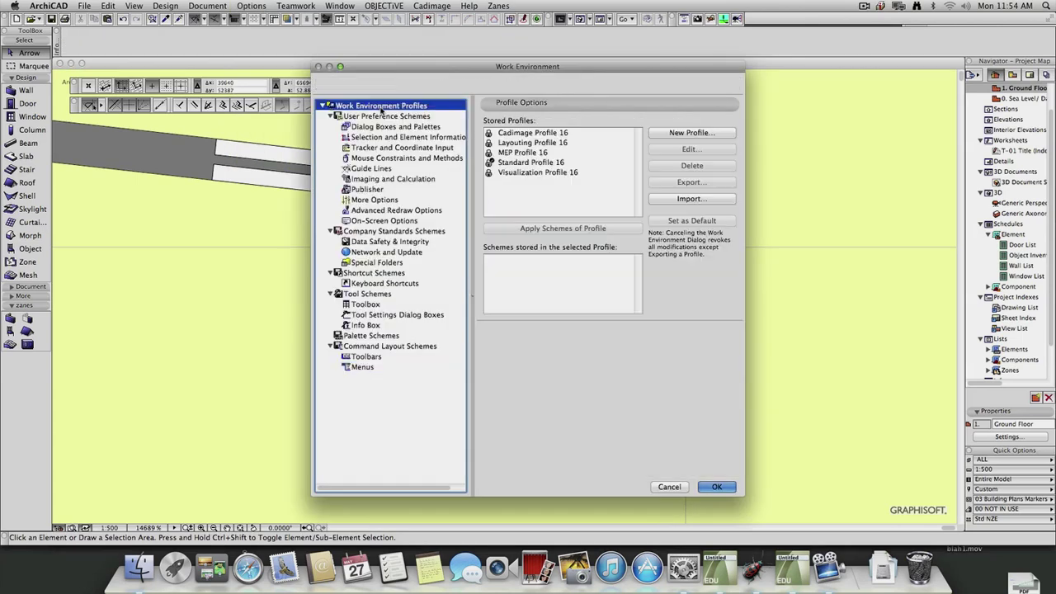
pyautogui.click(688, 135)
pyautogui.click(577, 302)
pyautogui.click(363, 367)
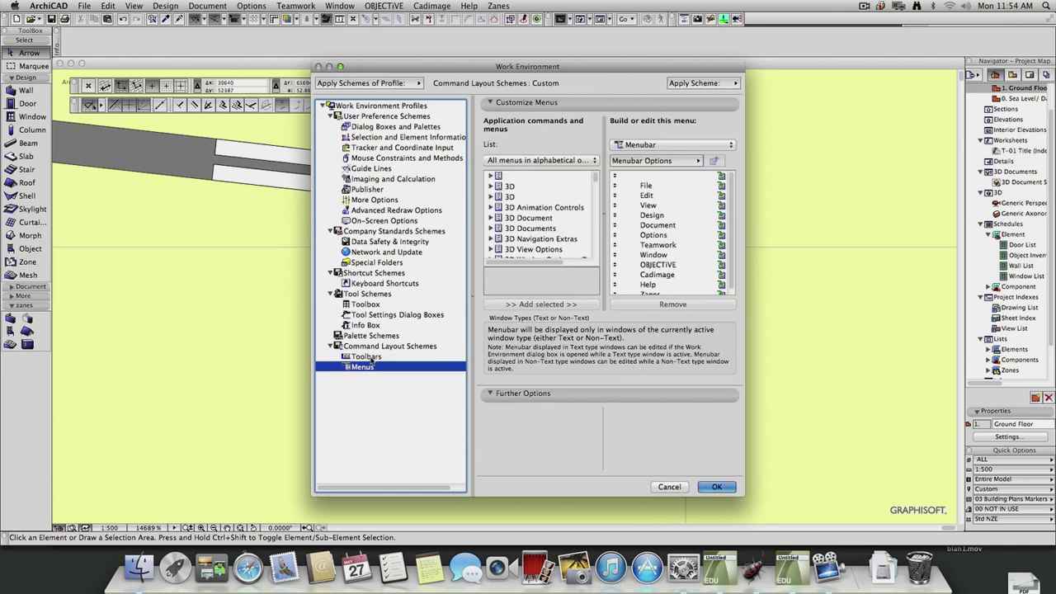
pyautogui.click(366, 356)
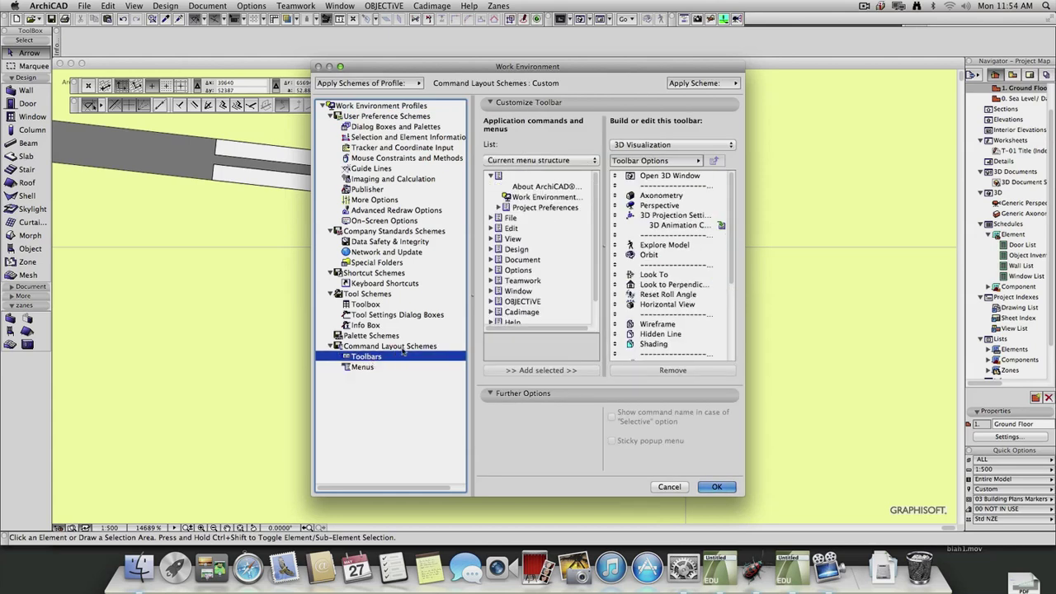
pyautogui.click(401, 347)
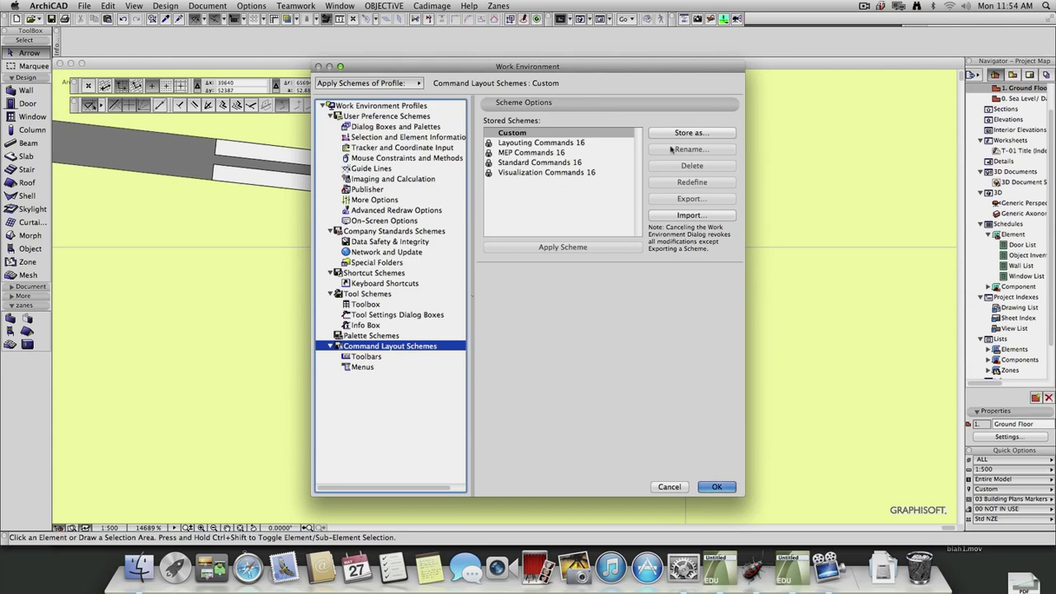
pyautogui.click(703, 136)
pyautogui.write('Za')
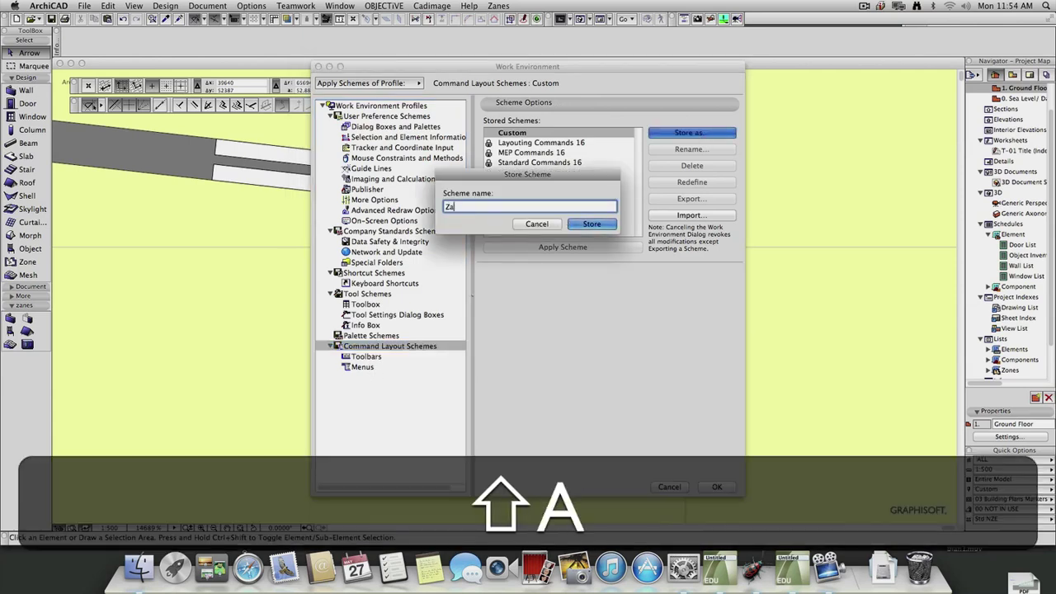
pyautogui.write('nes')
pyautogui.click(591, 223)
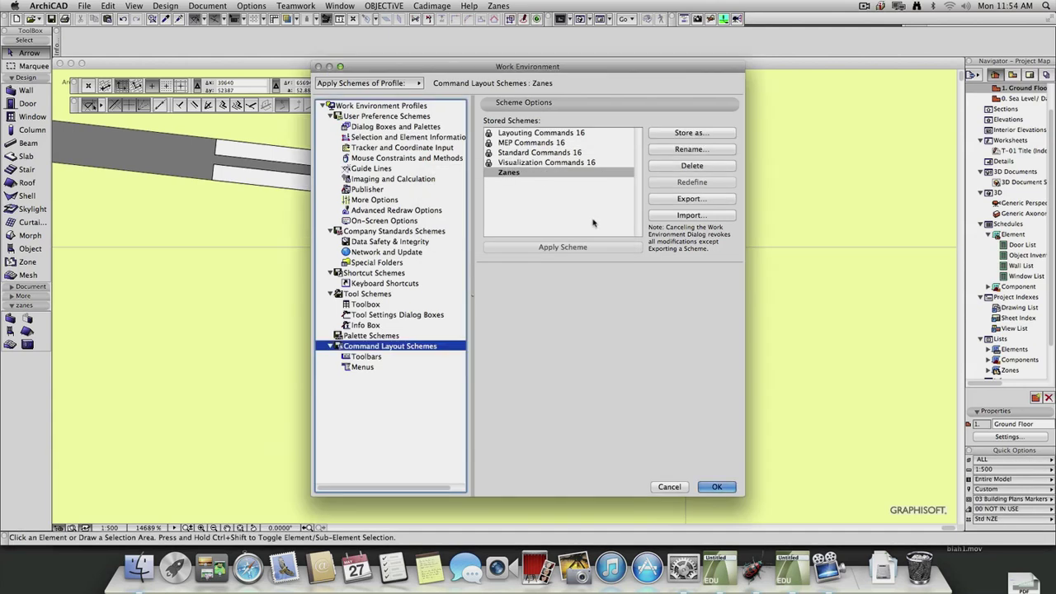
# Step: Start exporting the Zanes scheme and navigate to the Momus share's Landscape folder
pyautogui.click(692, 199)
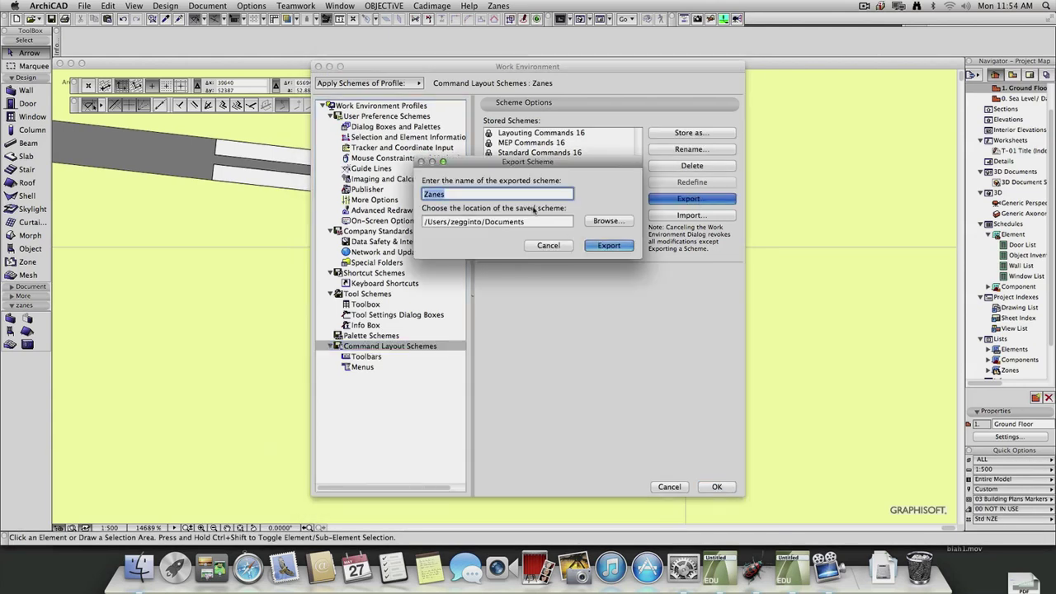
pyautogui.click(608, 222)
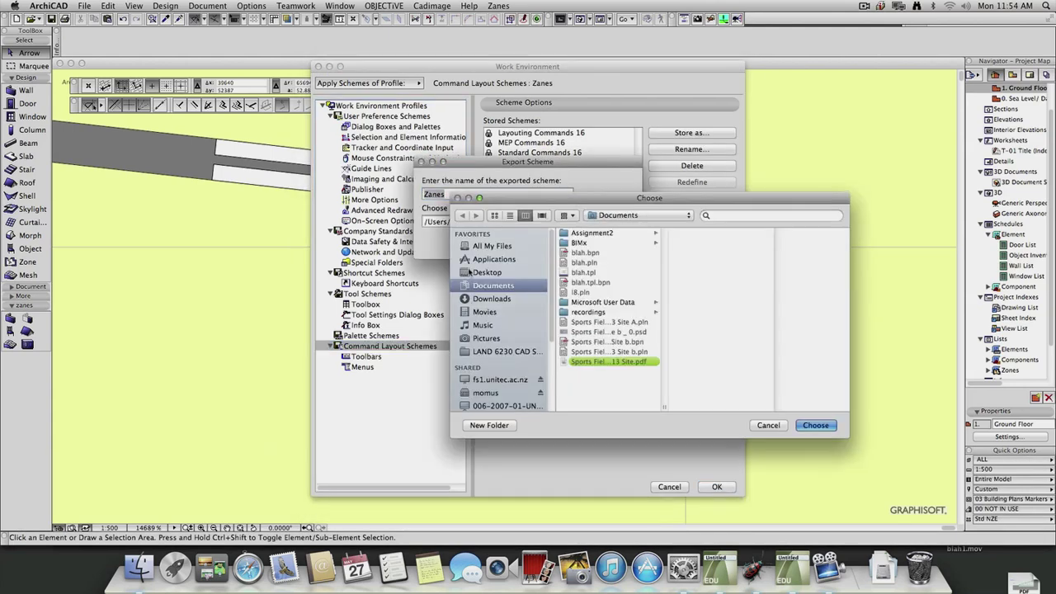
pyautogui.scroll(-1, 508, 373)
pyautogui.scroll(-5, 507, 369)
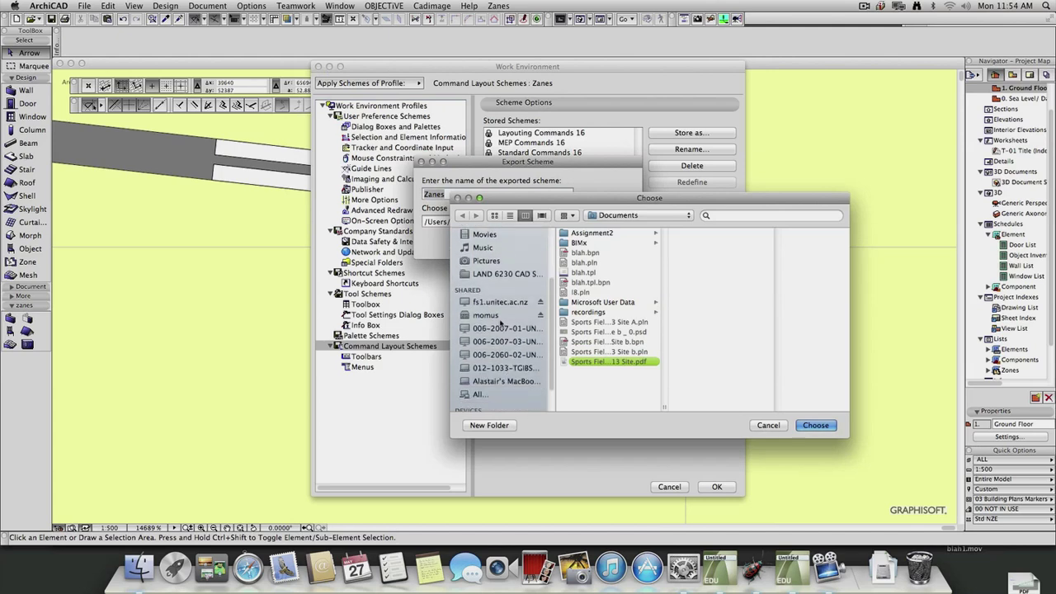
pyautogui.scroll(-3, 503, 323)
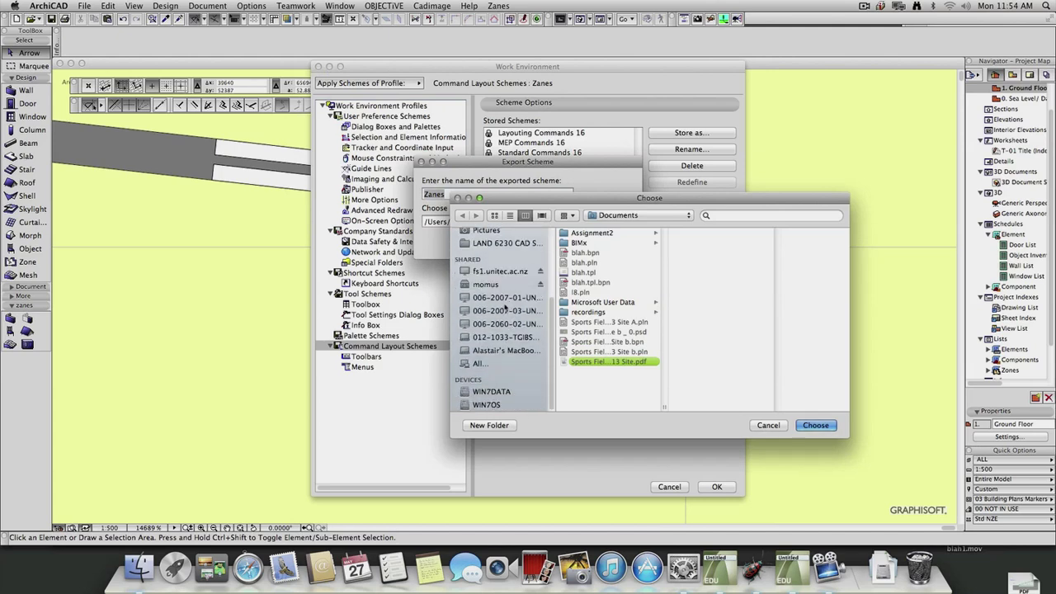
pyautogui.click(492, 285)
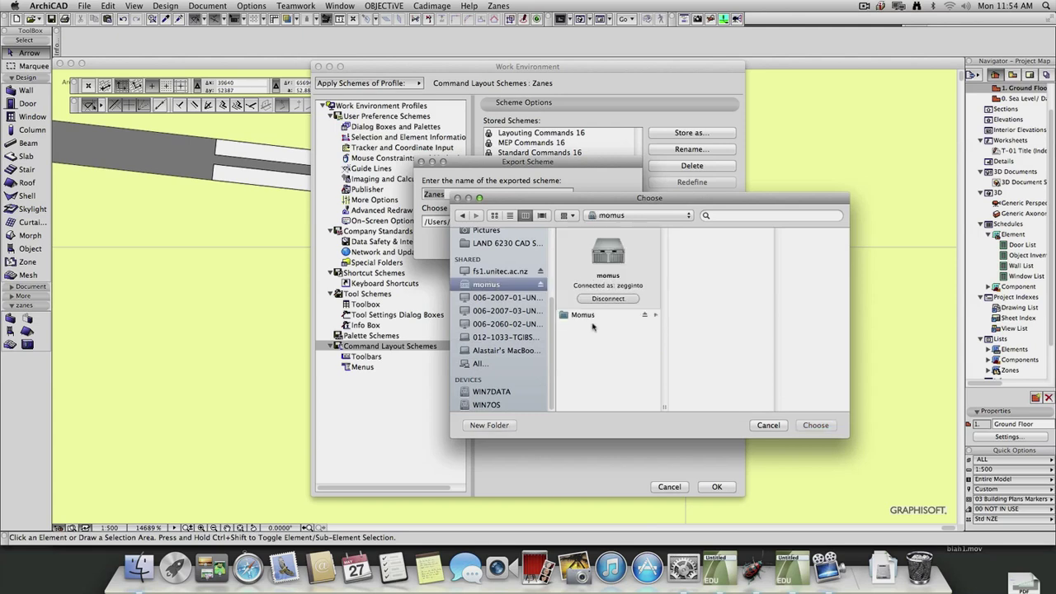
pyautogui.click(579, 315)
pyautogui.click(715, 254)
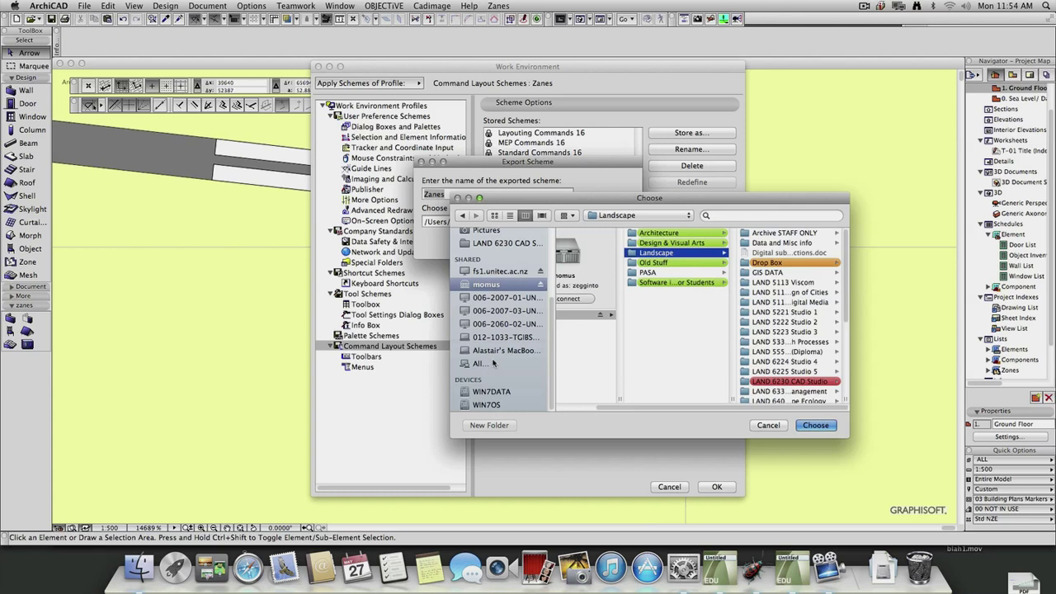
# Step: Export the Zanes scheme into the LAND 6230 CAD Studio Share folder
pyautogui.scroll(2, 503, 344)
pyautogui.click(506, 263)
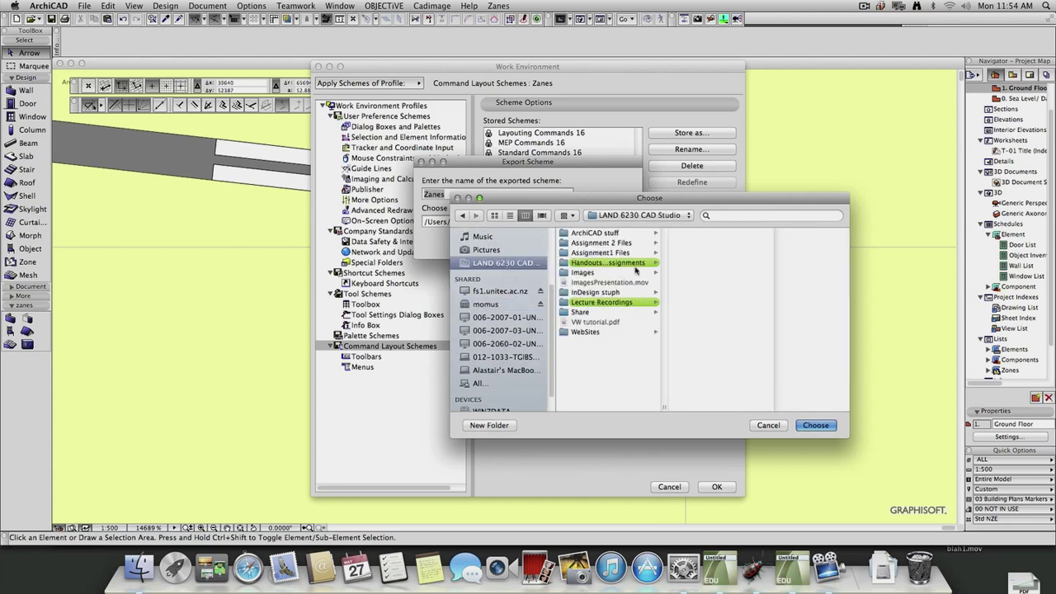
pyautogui.click(593, 312)
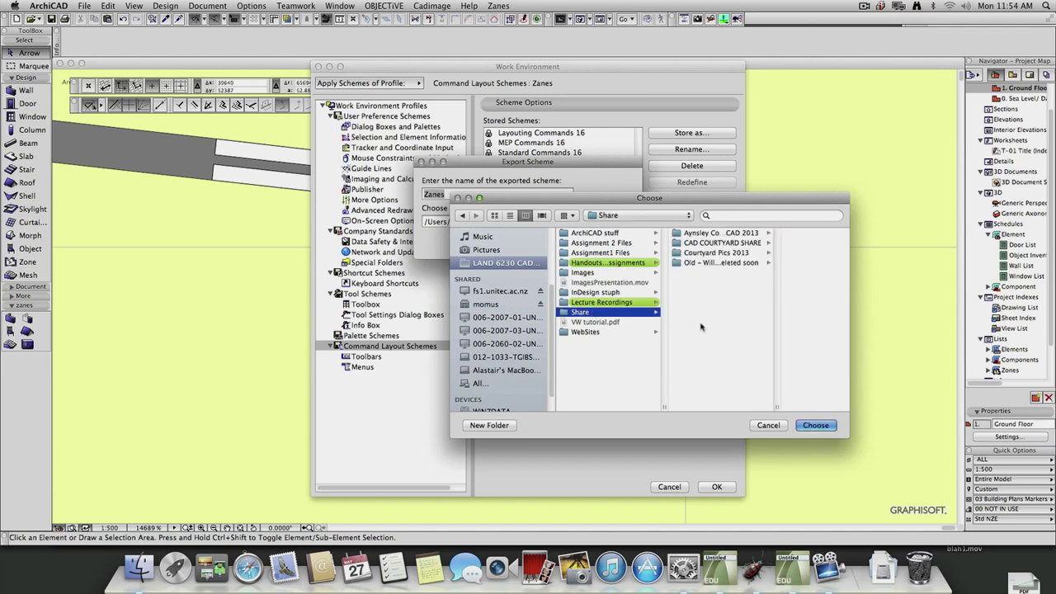
pyautogui.click(817, 425)
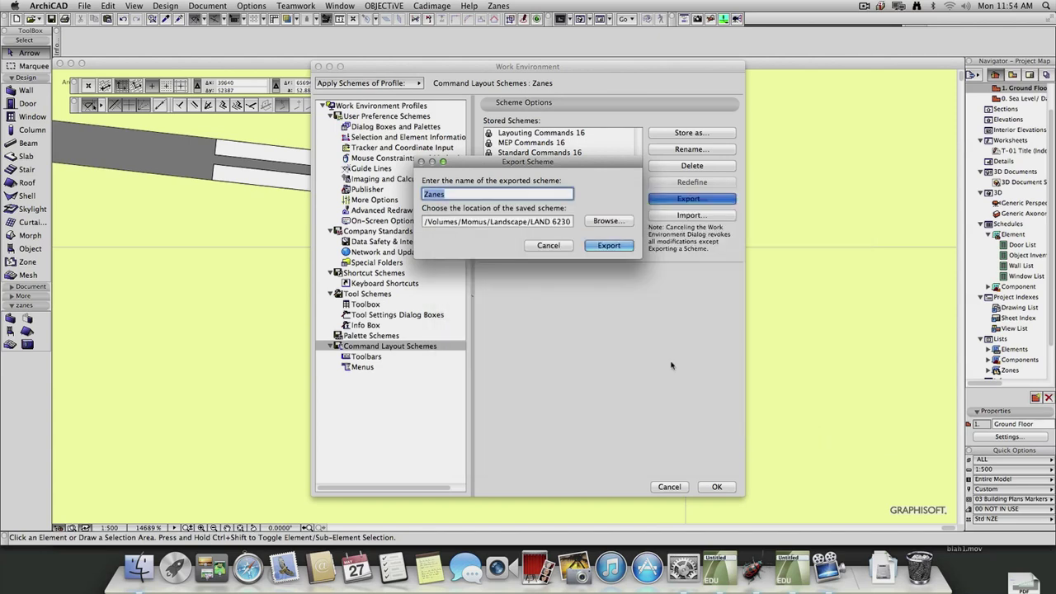
pyautogui.click(609, 246)
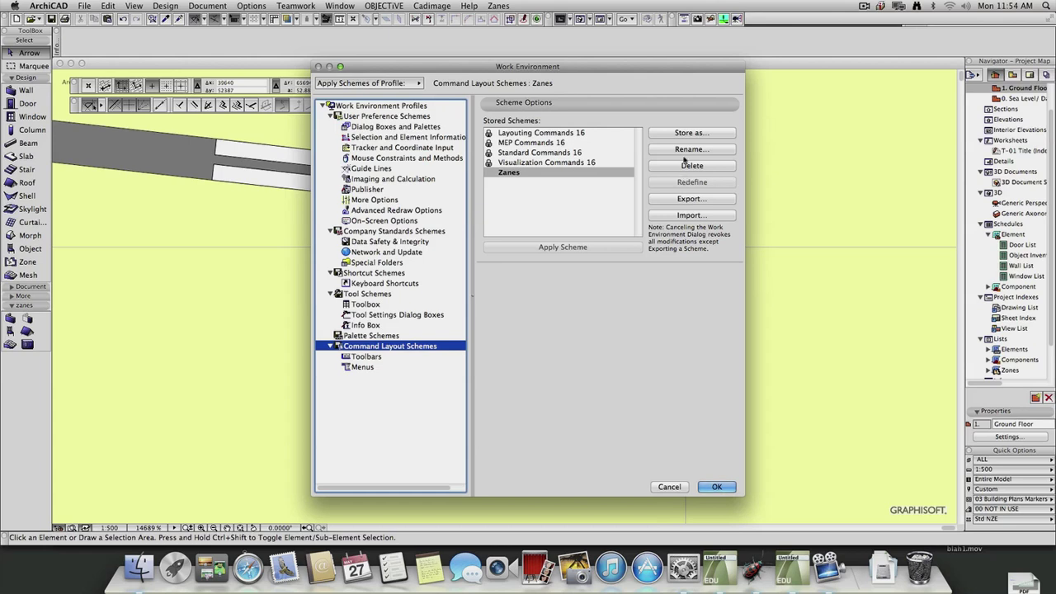
# Step: Open scheme Import and its folder browser, then cancel both without importing
pyautogui.click(703, 216)
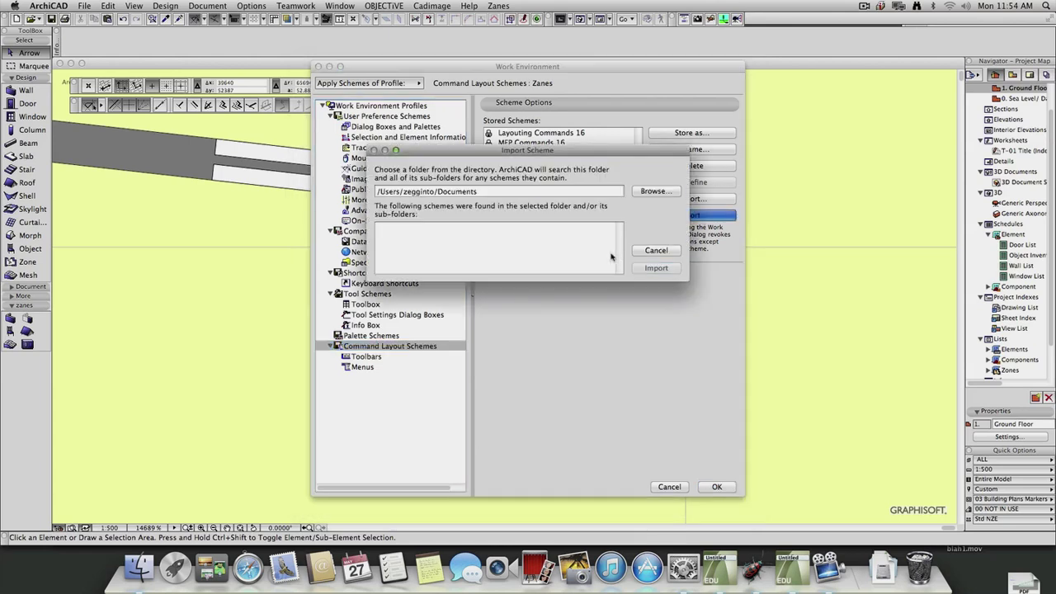
pyautogui.click(651, 191)
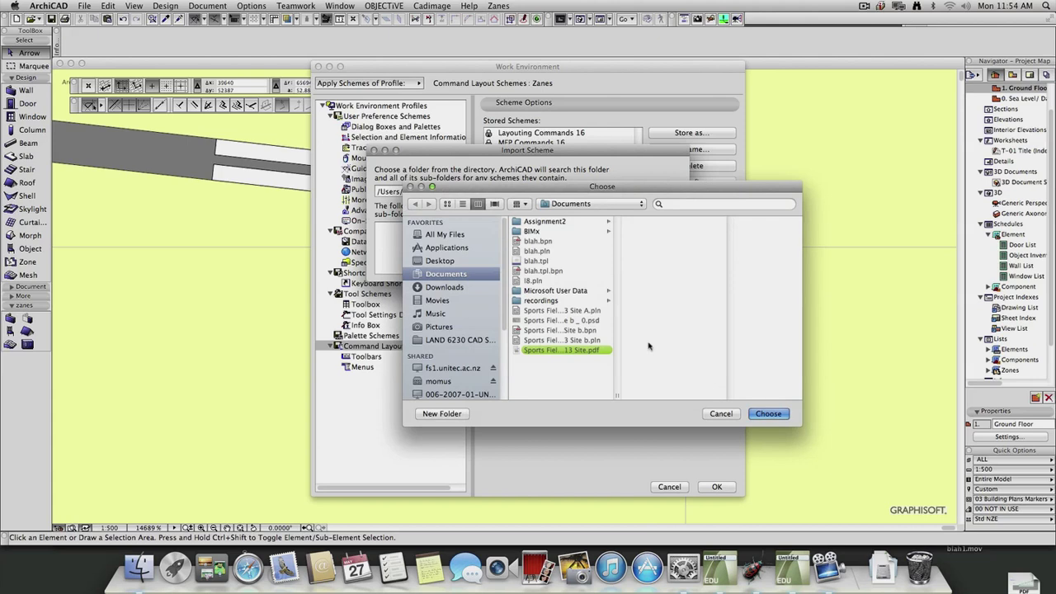
pyautogui.click(714, 413)
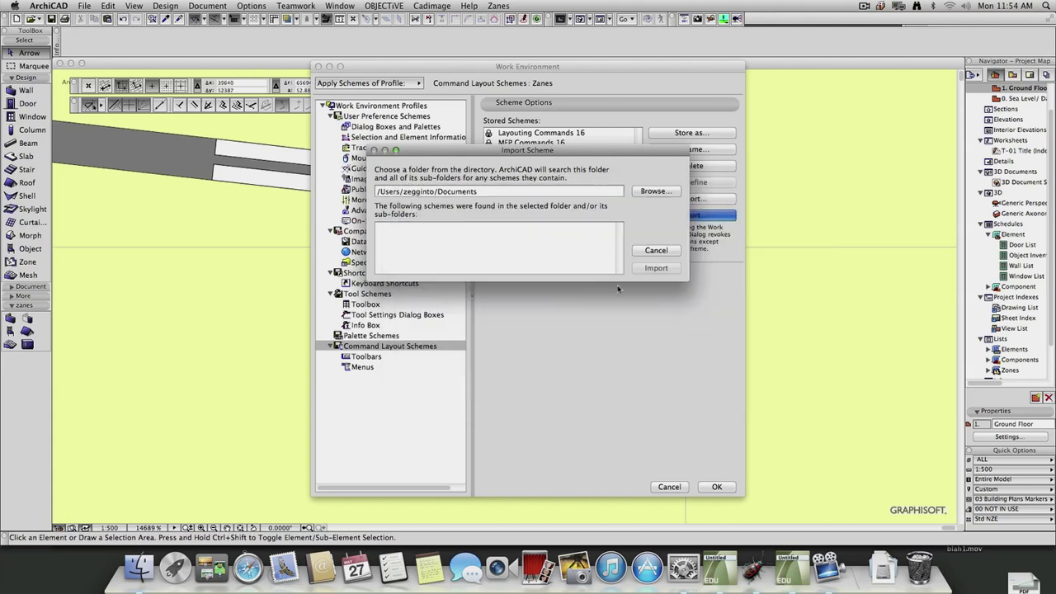
pyautogui.click(656, 252)
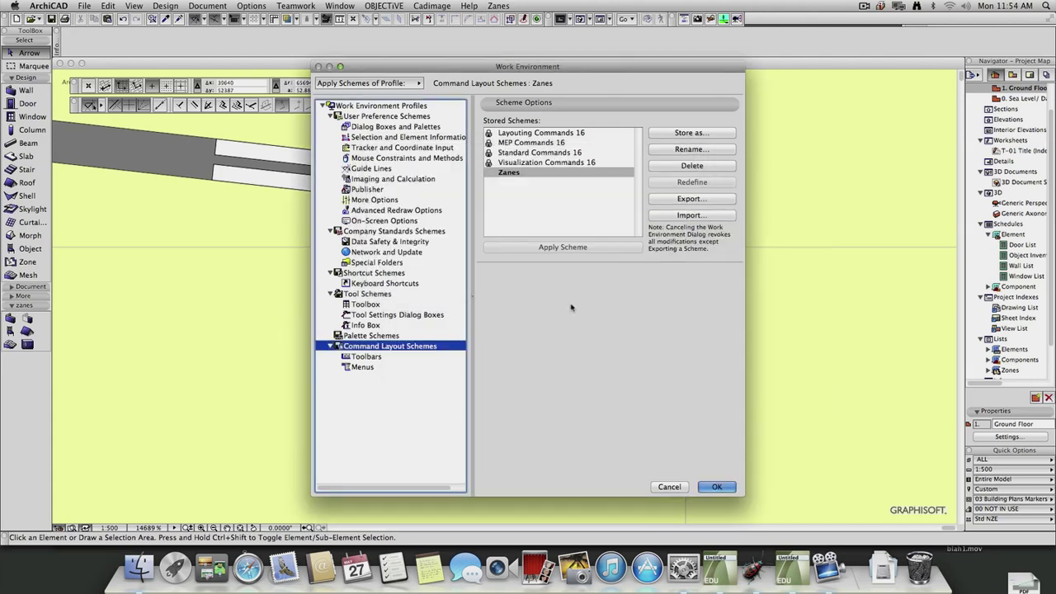
# Step: In Keyboard Shortcuts, expand Document > Creative Imaging
pyautogui.click(377, 283)
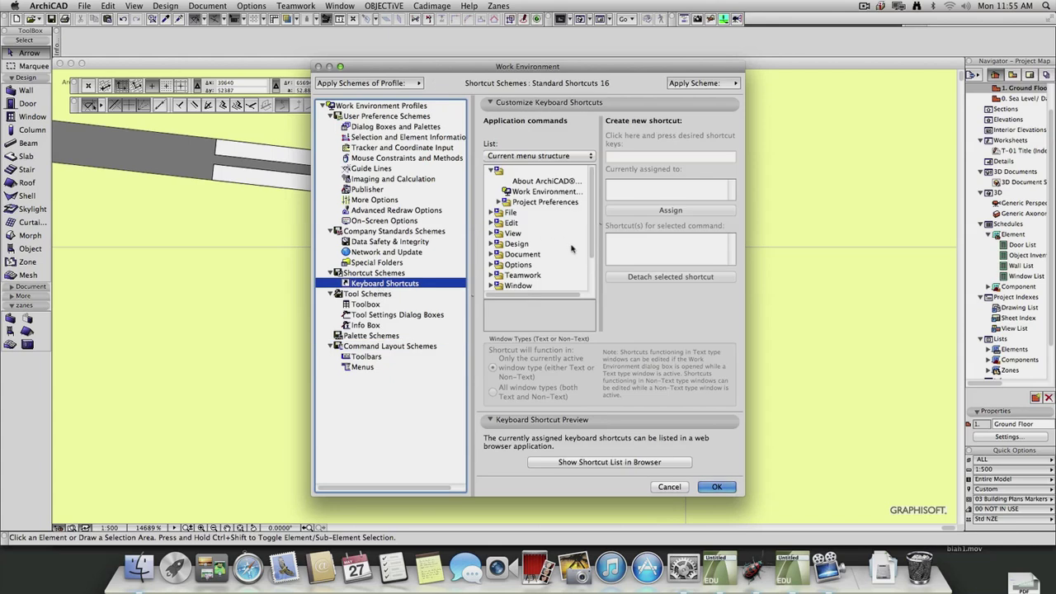
pyautogui.click(491, 265)
pyautogui.click(491, 265)
pyautogui.moveTo(592, 229); pyautogui.dragTo(591, 264)
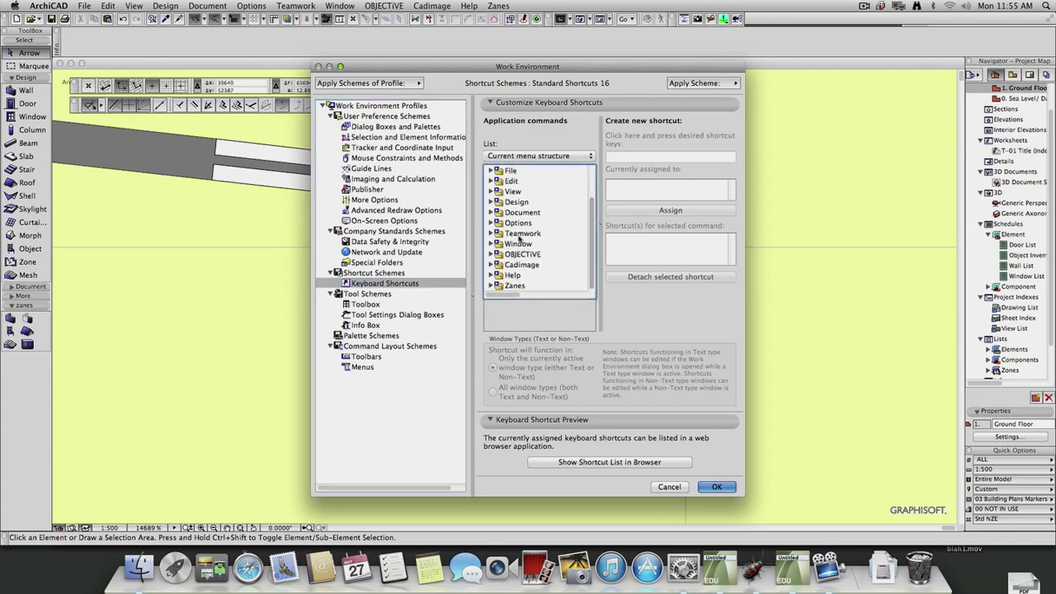
pyautogui.click(493, 213)
pyautogui.moveTo(592, 216); pyautogui.dragTo(592, 246)
pyautogui.click(498, 249)
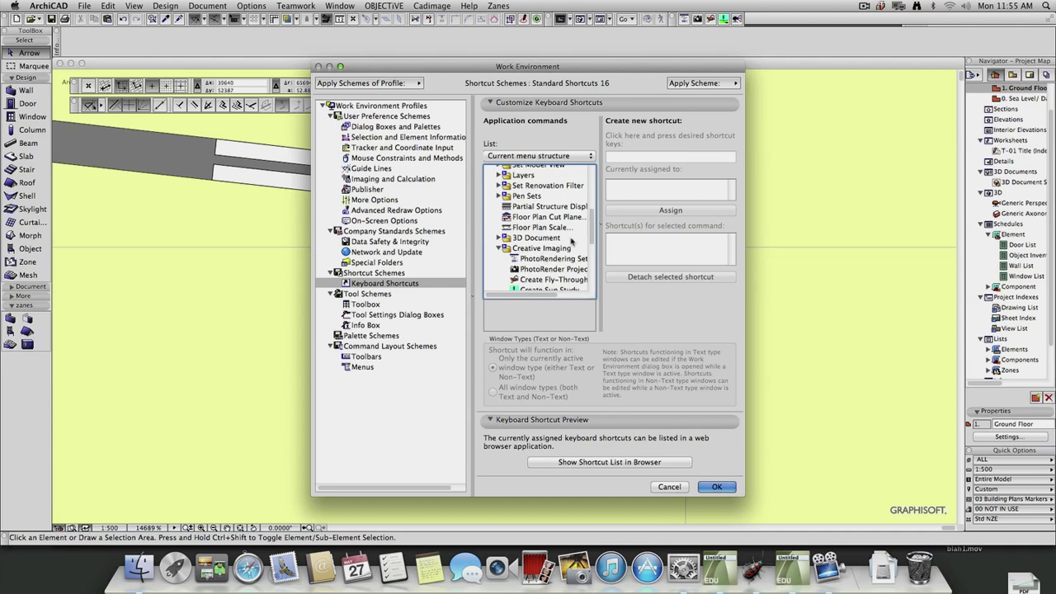
# Step: Assign Ctrl+0 to PhotoRender Projection, then find Cmd+C is taken by Copy
pyautogui.click(556, 269)
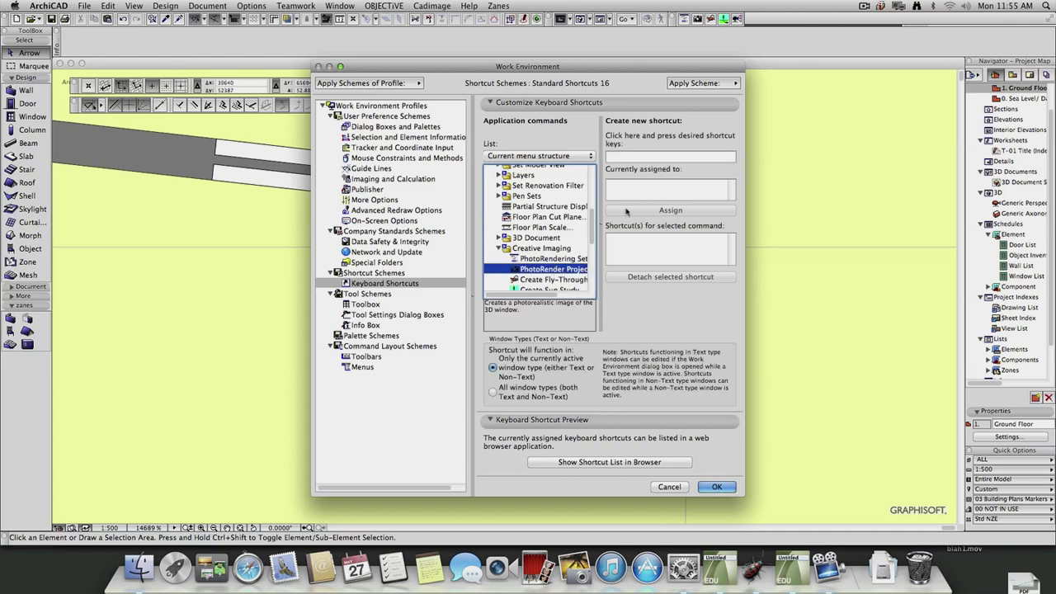
pyautogui.click(634, 156)
pyautogui.press('ctrl')
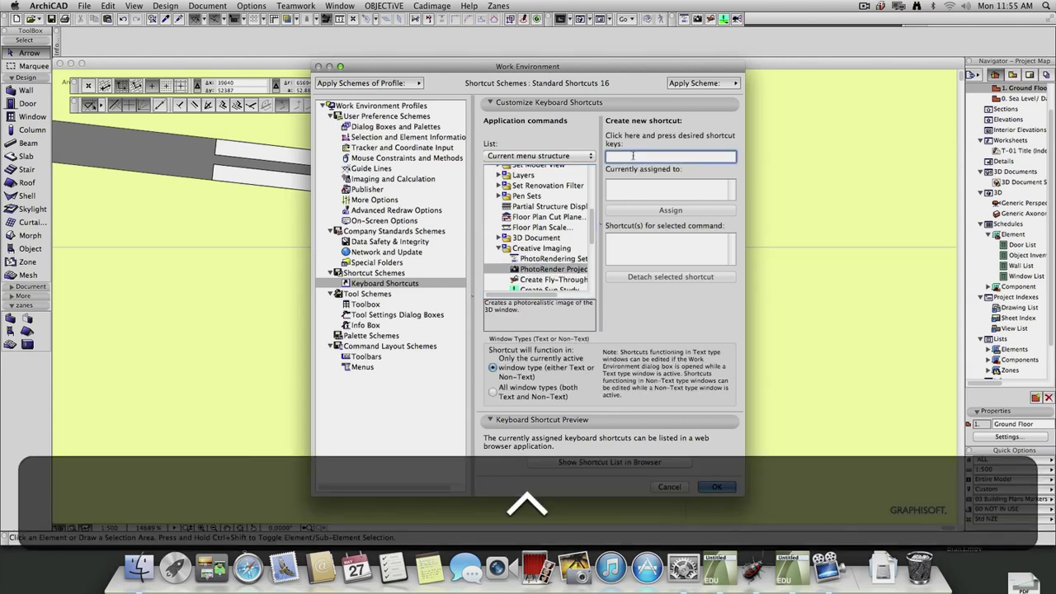
pyautogui.hotkey('ctrl', '0')
pyautogui.click(667, 212)
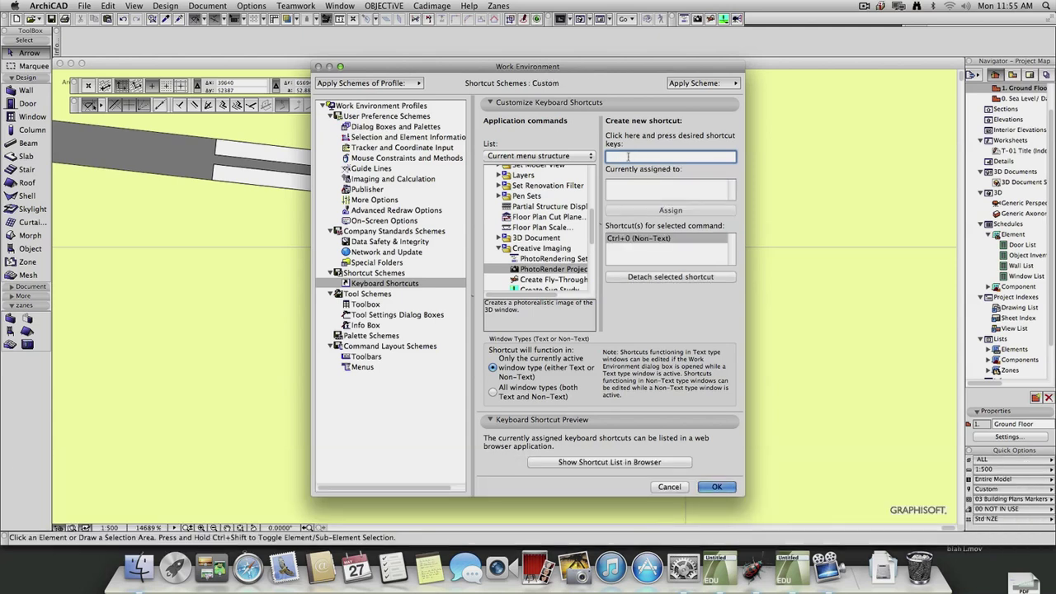
pyautogui.press('super')
pyautogui.press('super+c')
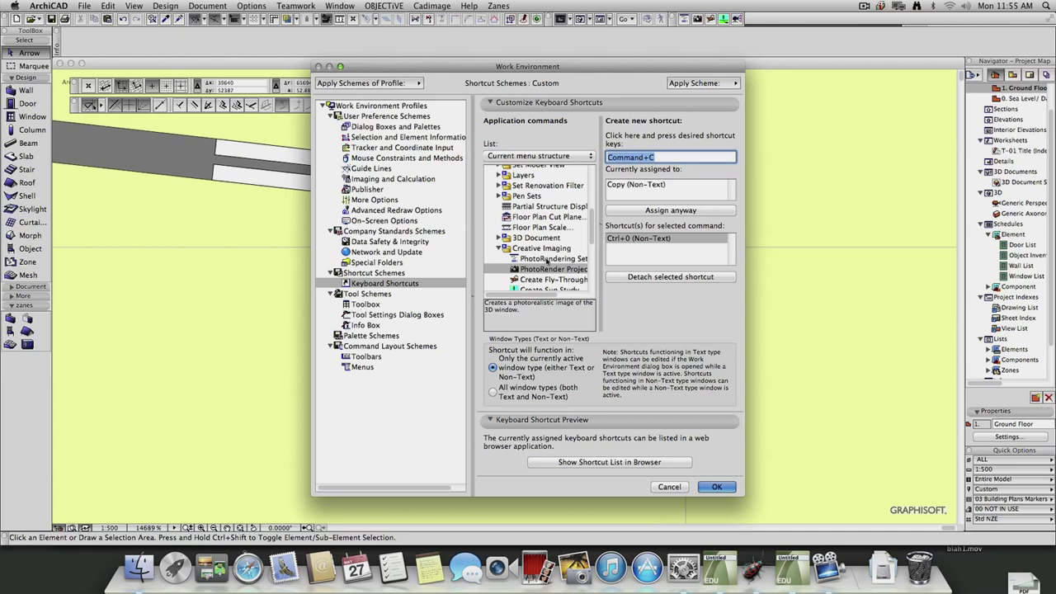
# Step: Assign Ctrl+Shift+0 to PhotoRendering Settings
pyautogui.click(547, 259)
pyautogui.click(671, 156)
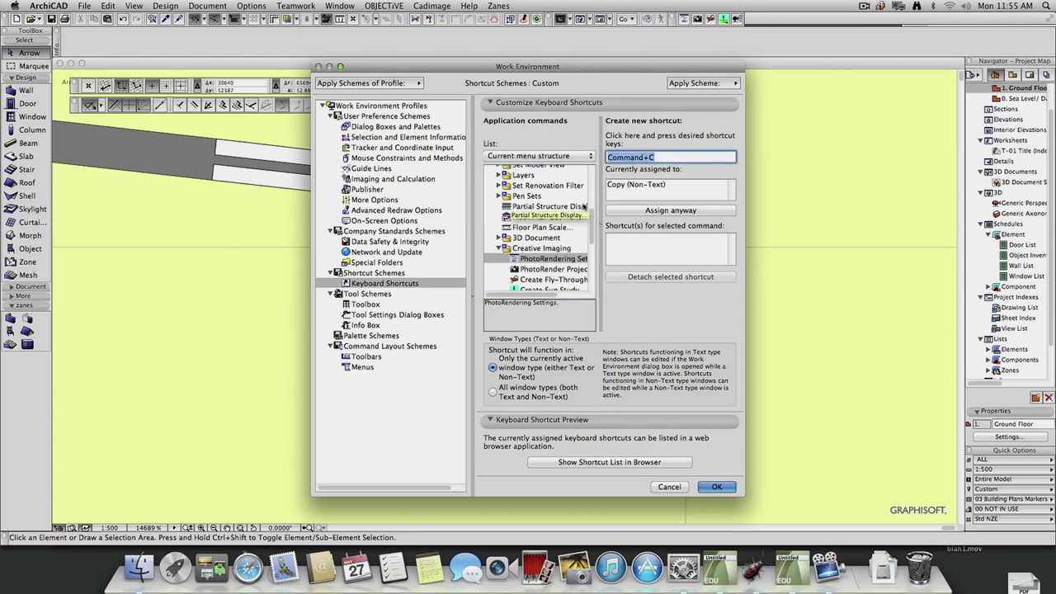
pyautogui.hotkey('ctrl', 'shift', '0')
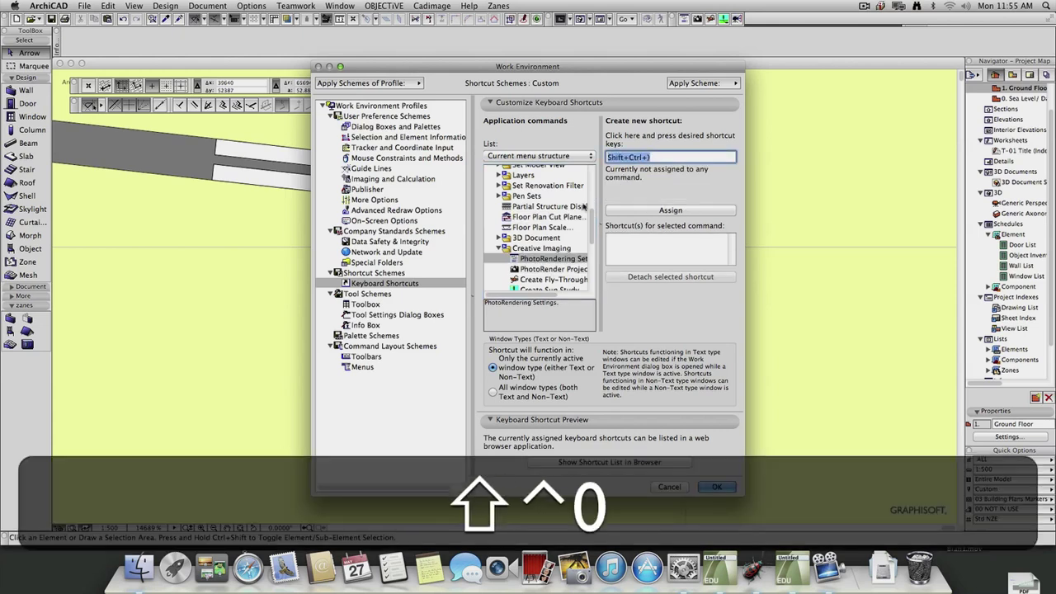
pyautogui.click(682, 212)
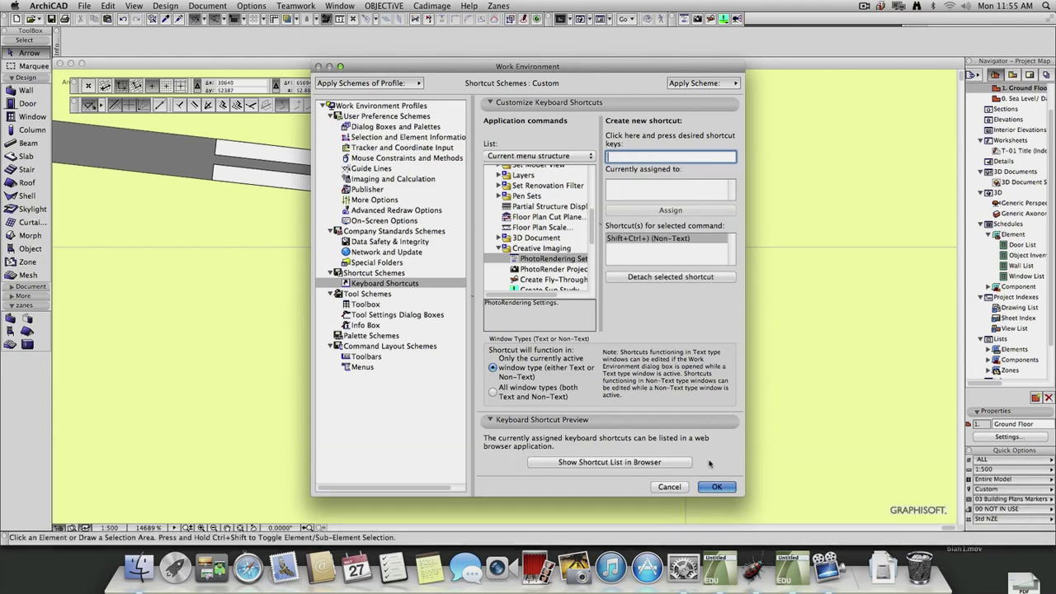
# Step: Close settings and render the model with Ctrl+0, continuing past both warnings
pyautogui.click(715, 487)
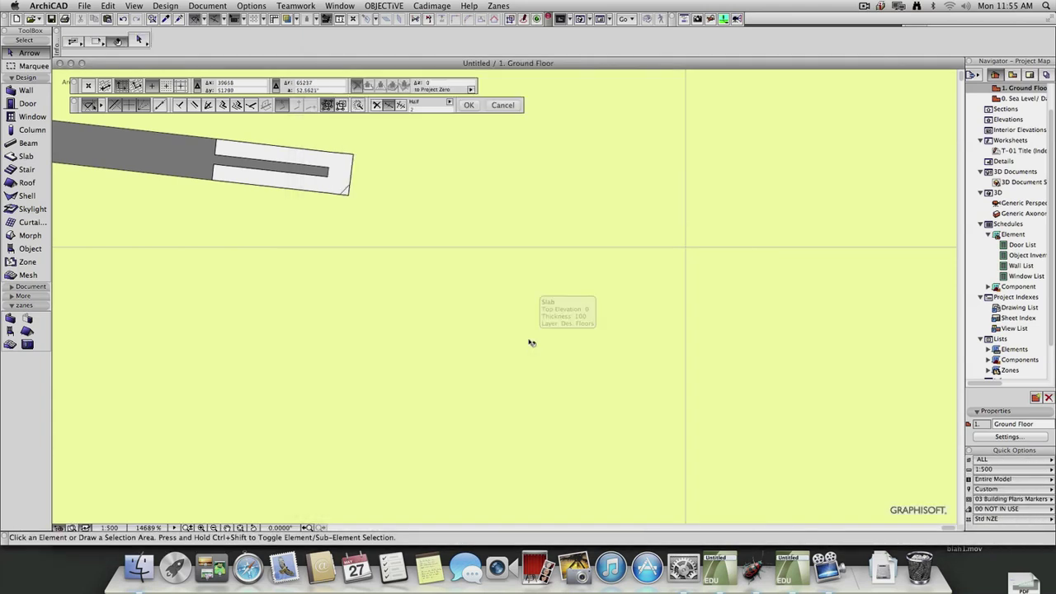
pyautogui.hotkey('ctrl', '0')
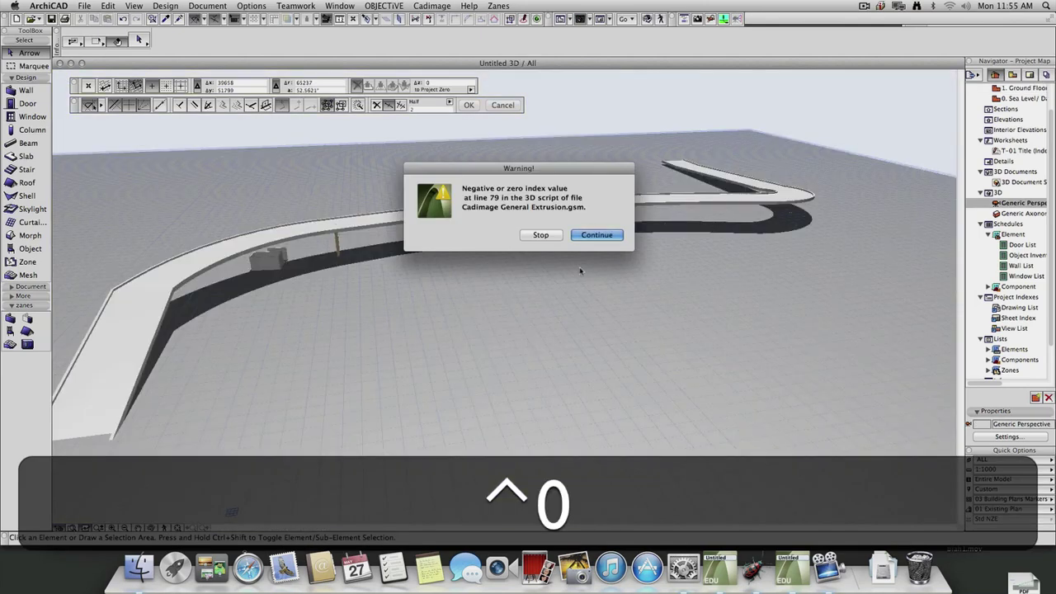
pyautogui.click(597, 235)
pyautogui.click(597, 230)
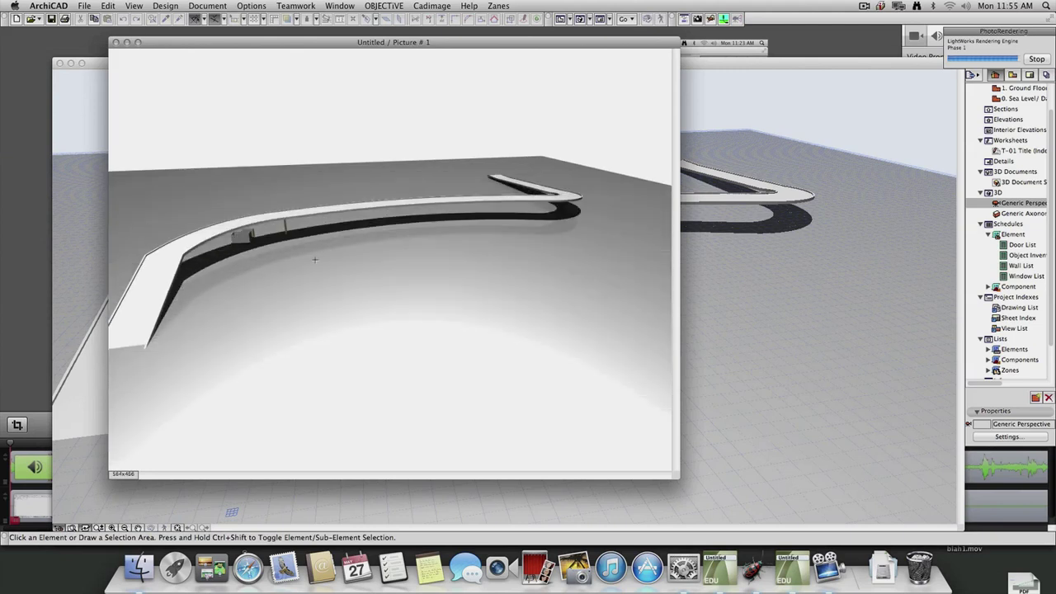
# Step: Close Picture #1, undo, and delete the small box by the curved wall
pyautogui.press('super+w')
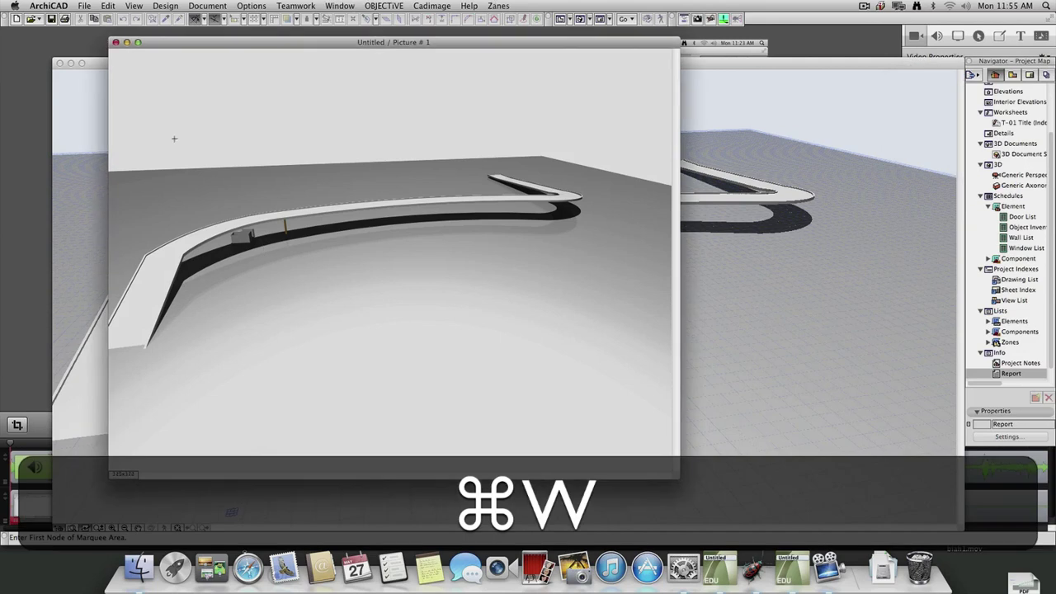
pyautogui.press('super+z')
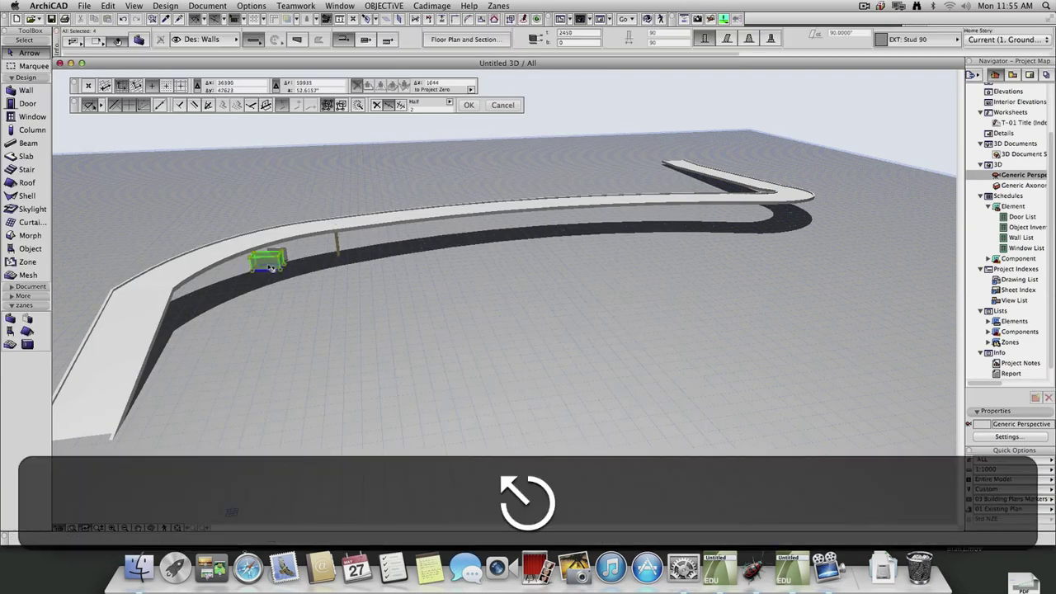
pyautogui.press('BackSpace')
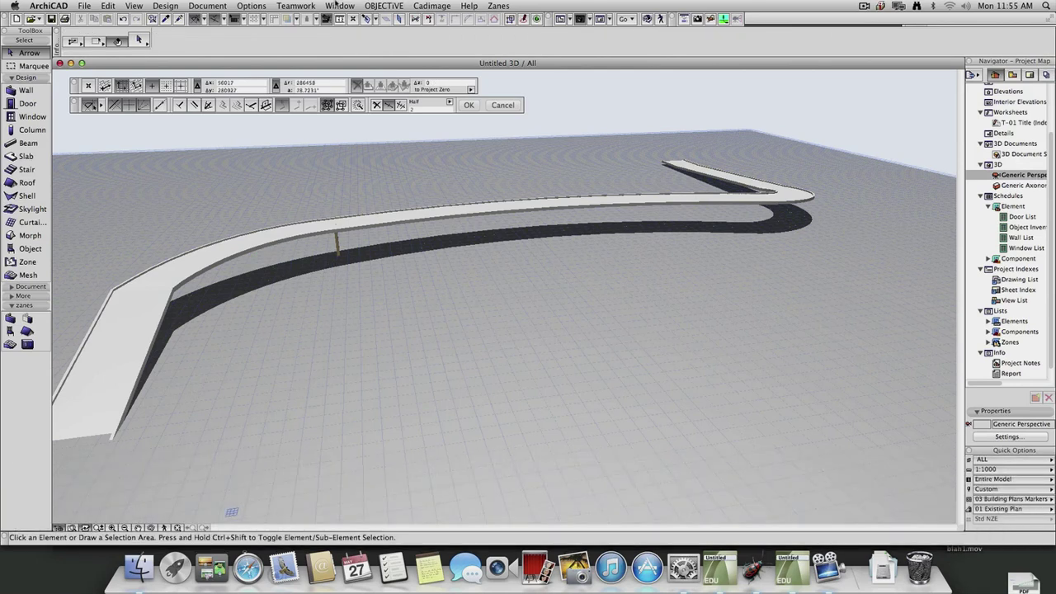
# Step: Under Work Environment Profiles, create a profile named 'Zanes' and select it
pyautogui.click(262, 6)
pyautogui.moveTo(314, 148)
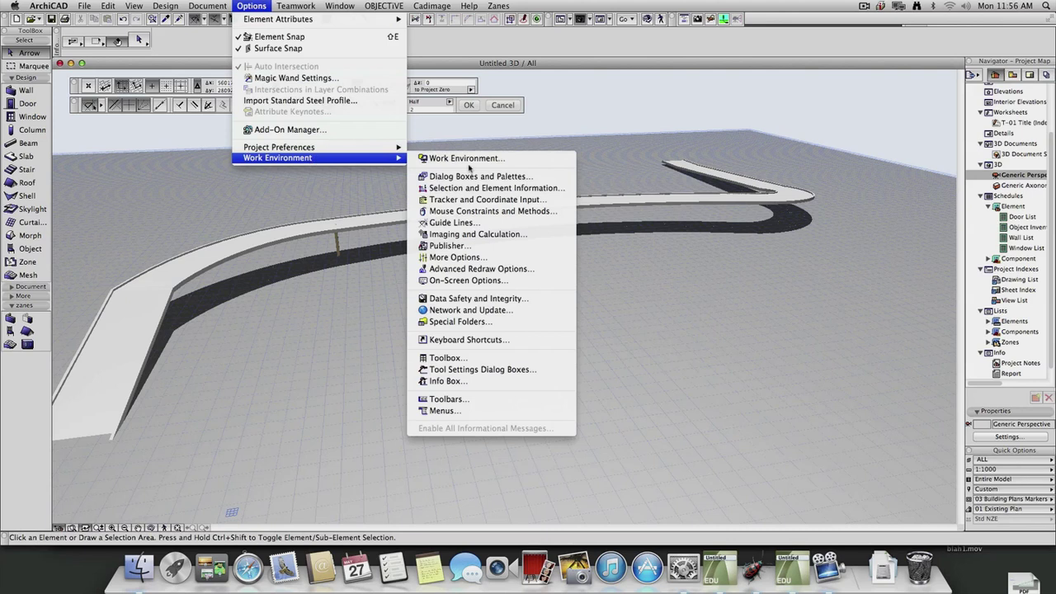
pyautogui.click(469, 160)
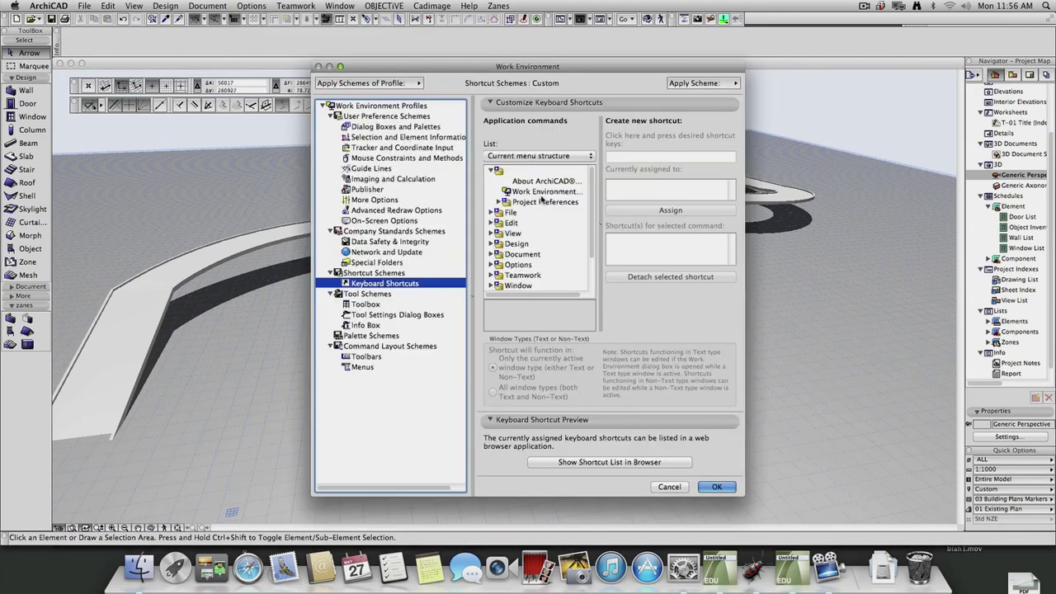
pyautogui.click(378, 107)
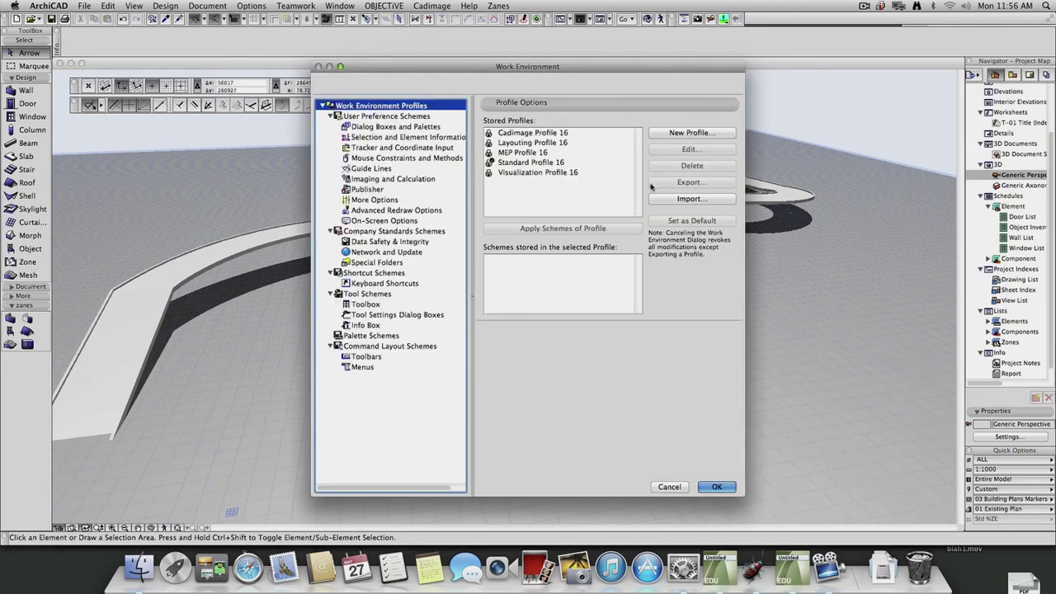
pyautogui.click(701, 134)
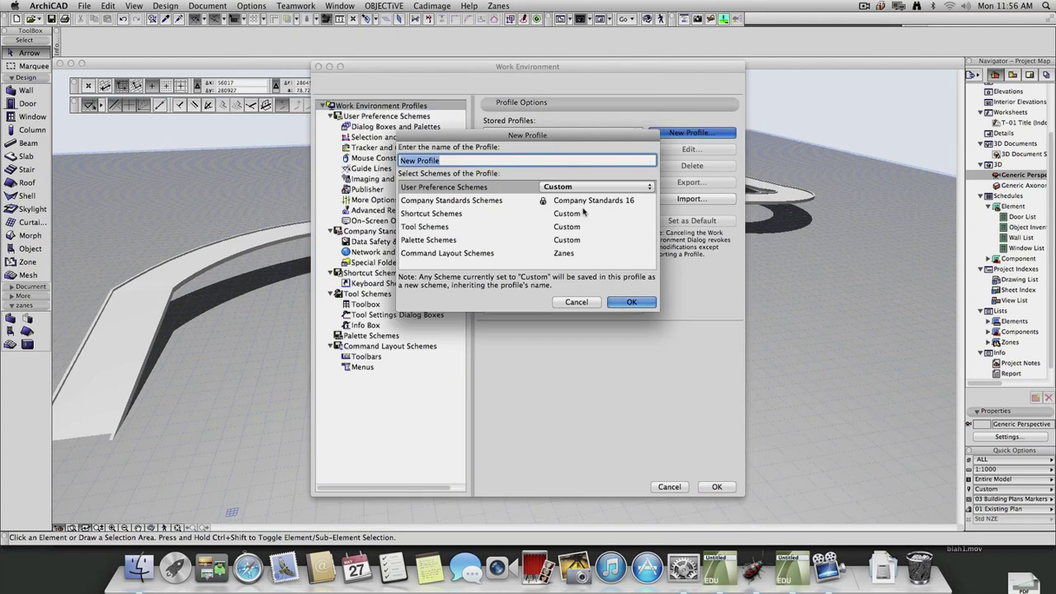
pyautogui.write('Zanes')
pyautogui.click(644, 304)
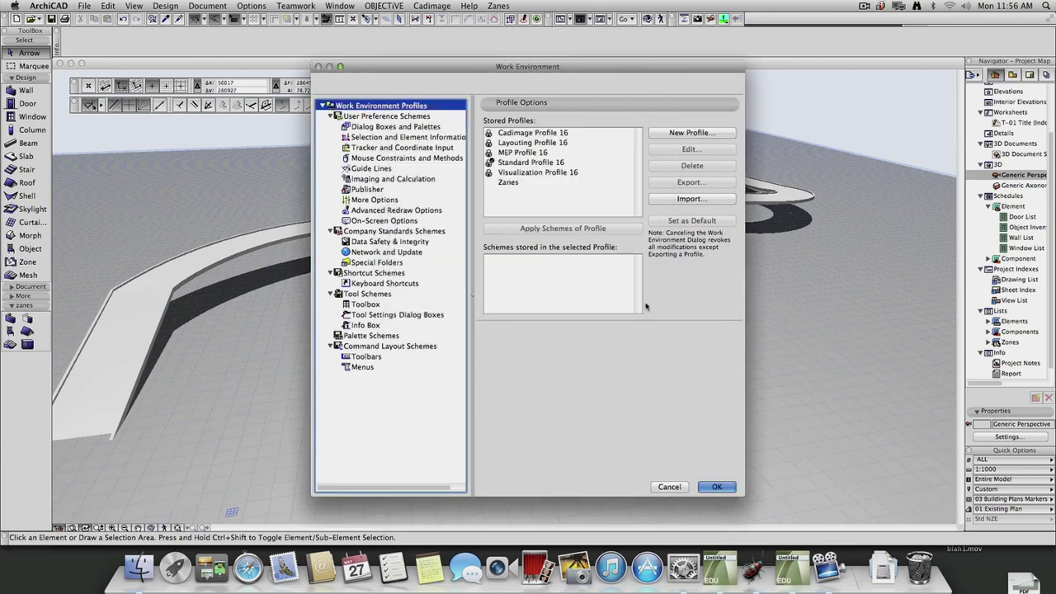
pyautogui.click(505, 183)
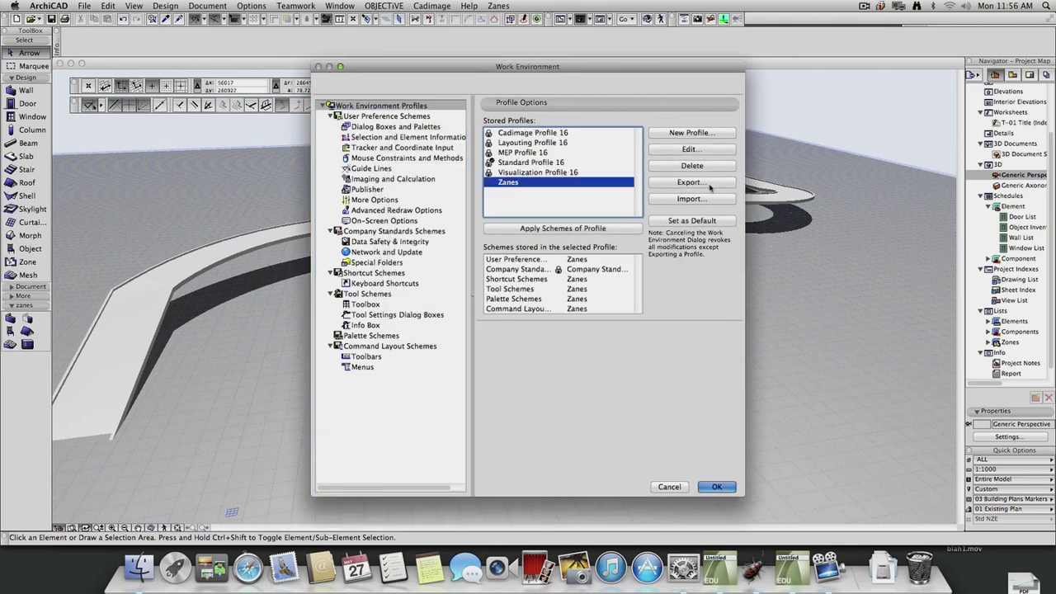
# Step: Export the Zanes profile to the LAND 6230 CAD Studio Share folder, then close Work Environment
pyautogui.click(691, 182)
pyautogui.click(612, 222)
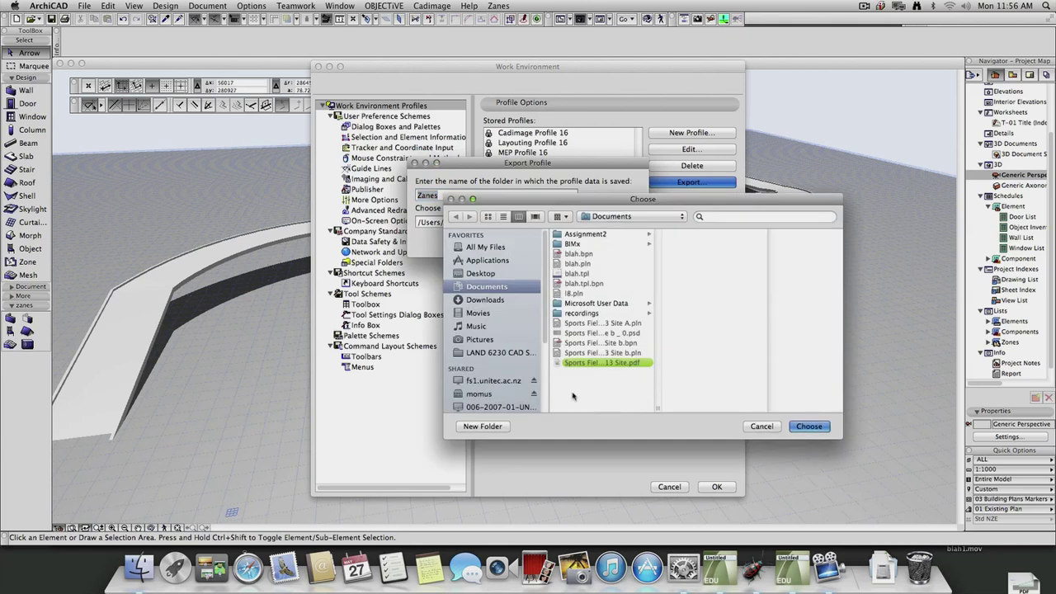
pyautogui.click(808, 427)
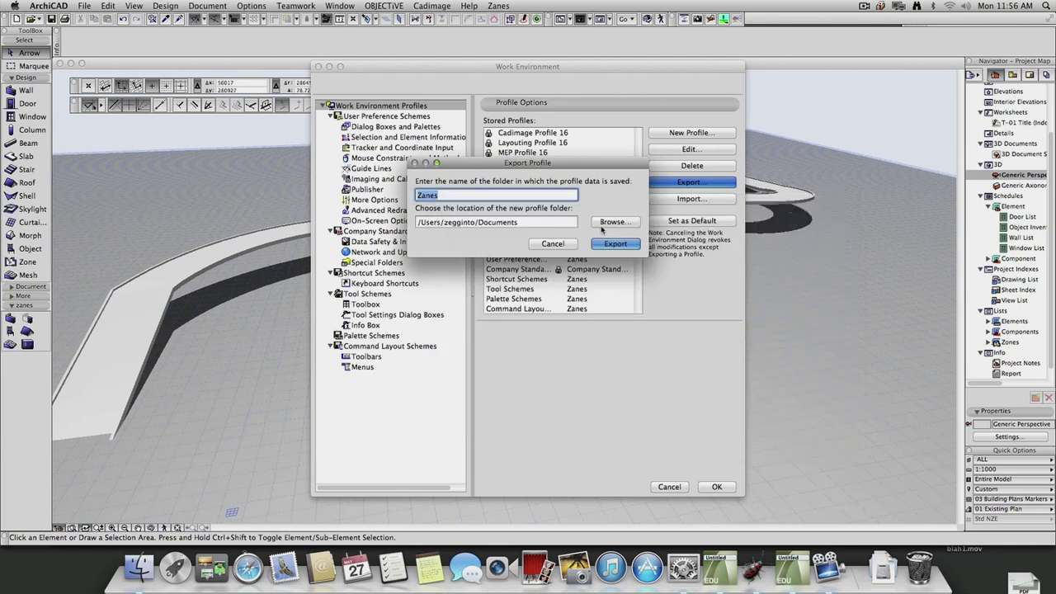
pyautogui.click(614, 222)
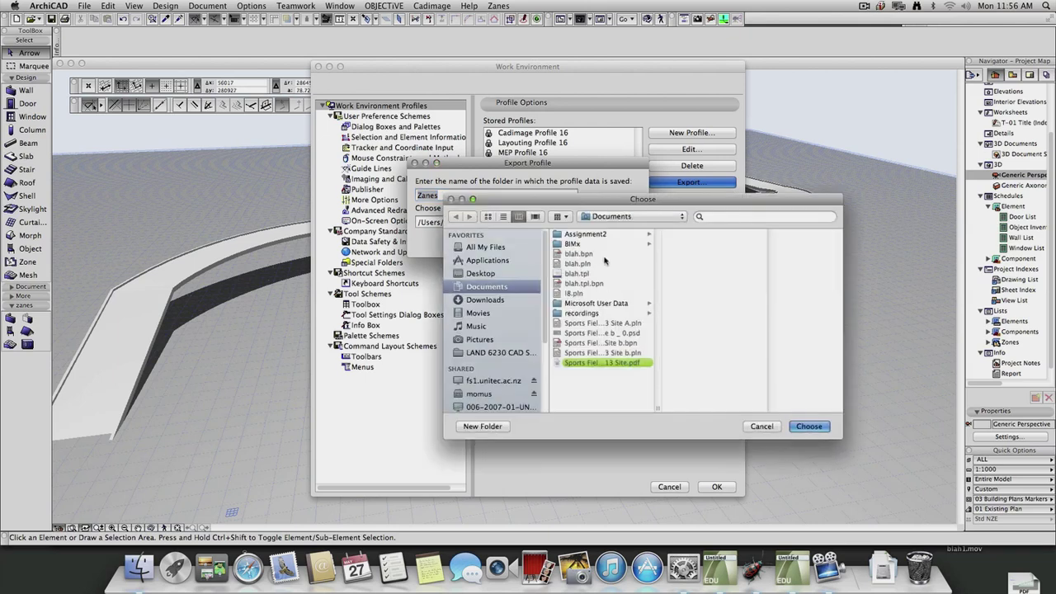
pyautogui.click(488, 353)
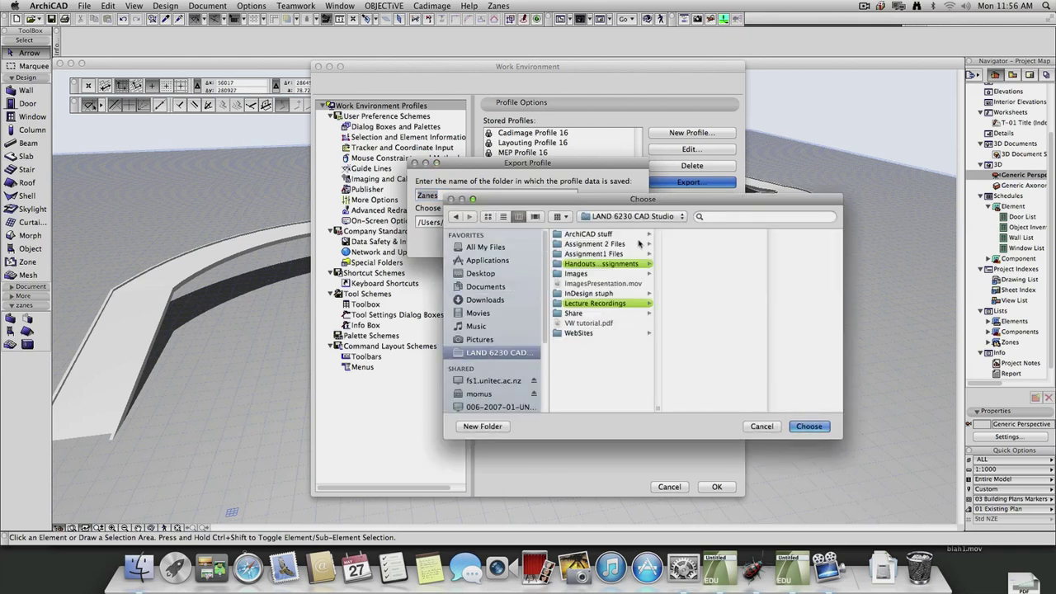
pyautogui.click(637, 217)
pyautogui.click(602, 277)
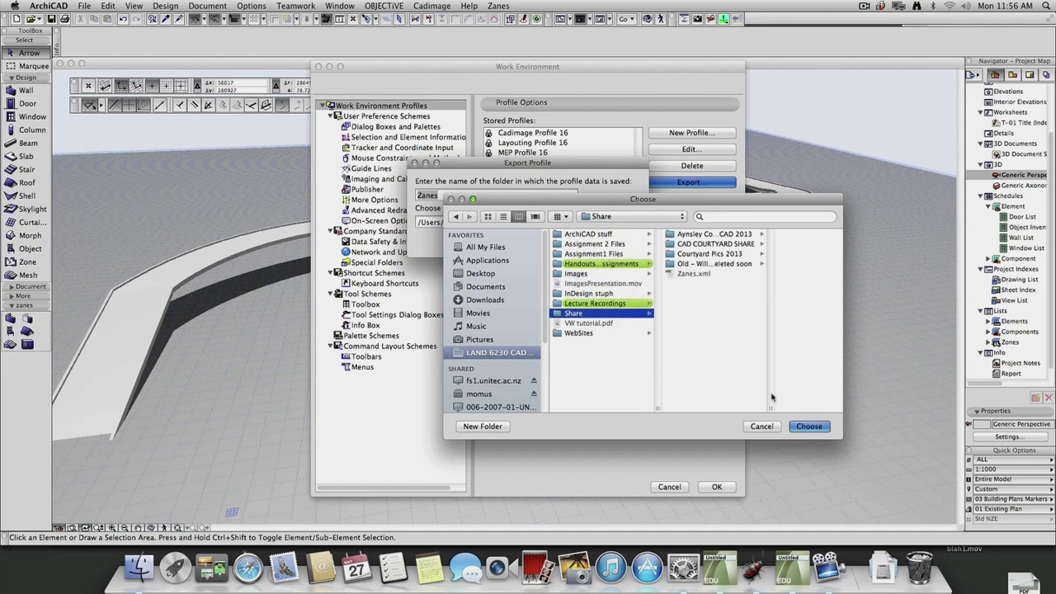
pyautogui.click(809, 426)
pyautogui.click(620, 246)
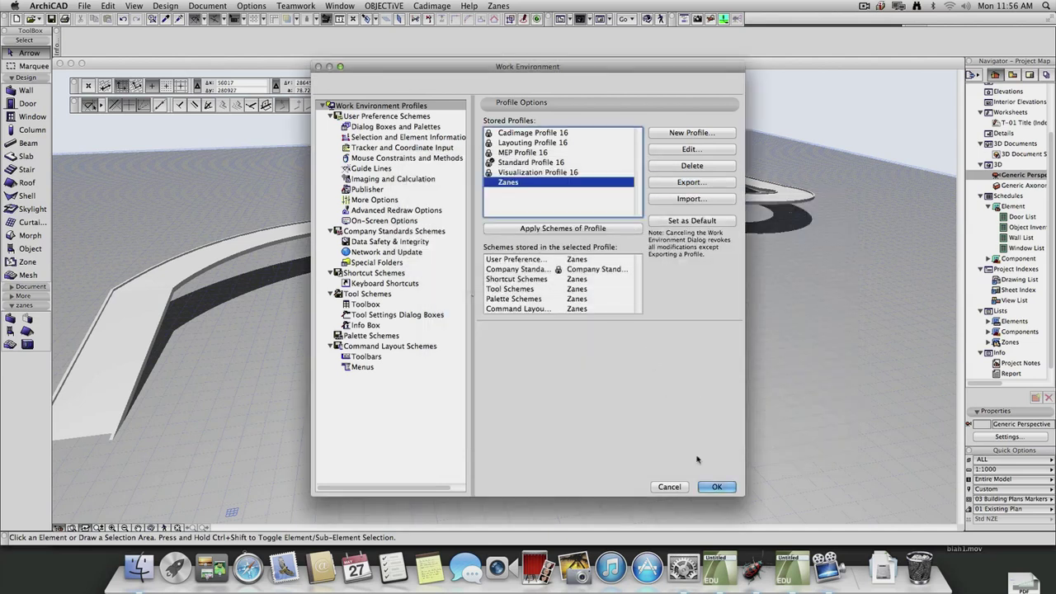
pyautogui.click(717, 486)
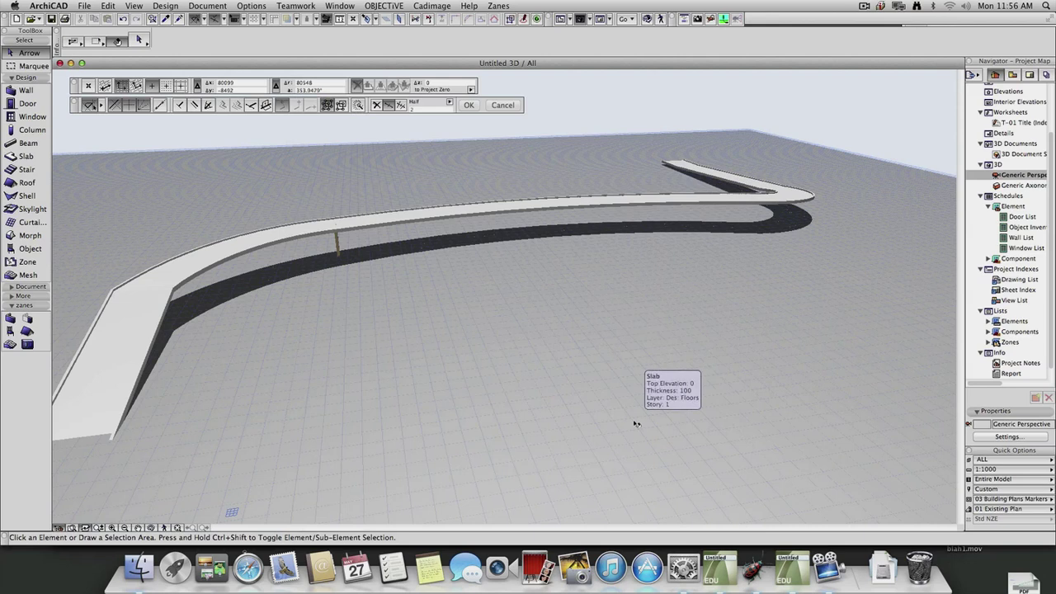
# Step: Start a new project discarding the untitled one, then switch to the other ArchiCAD instance
pyautogui.click(84, 5)
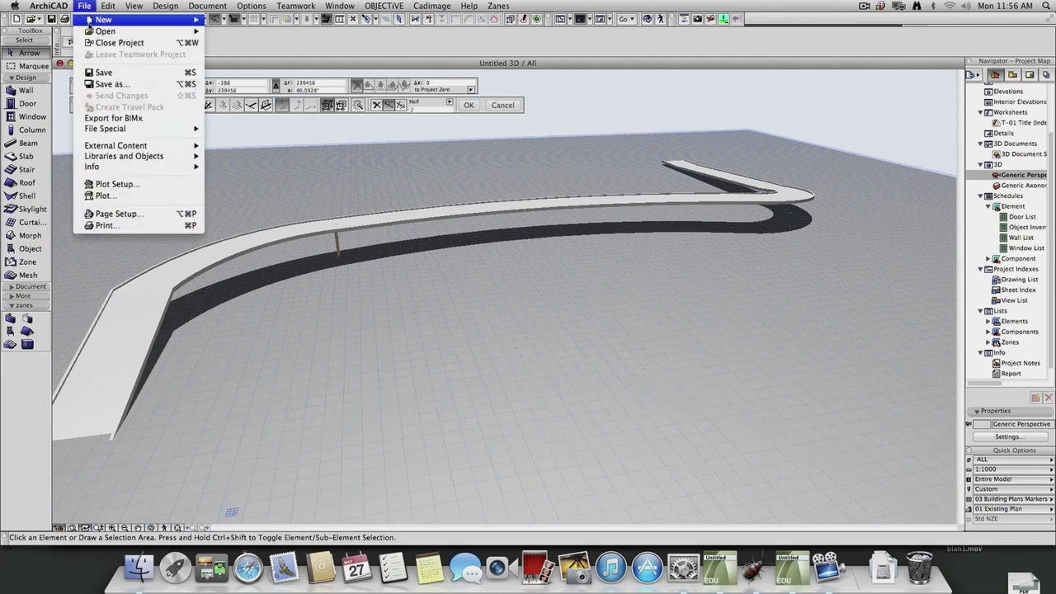
pyautogui.click(216, 24)
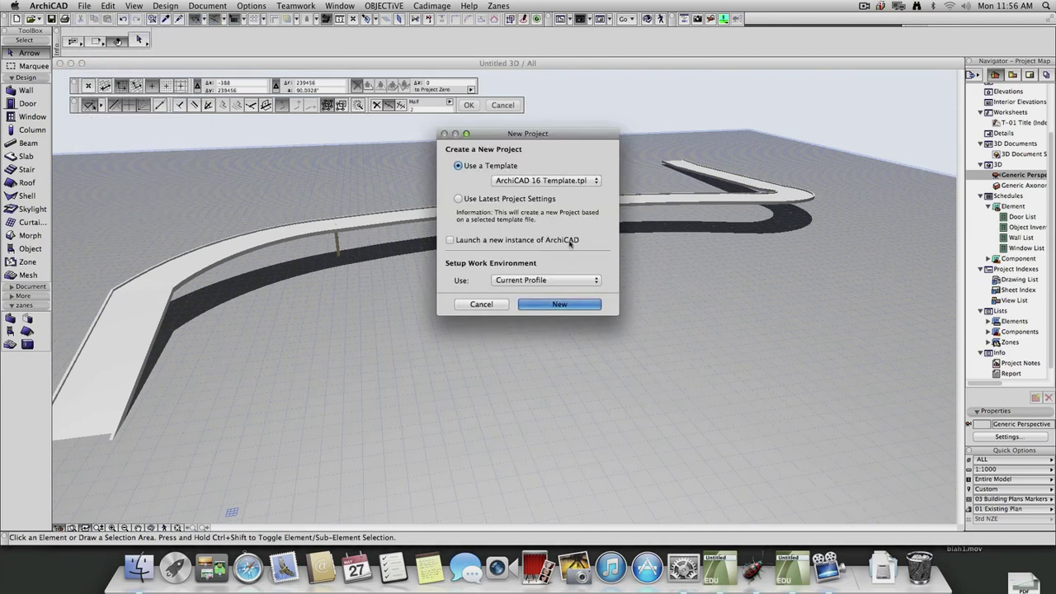
pyautogui.press('Return')
pyautogui.click(499, 231)
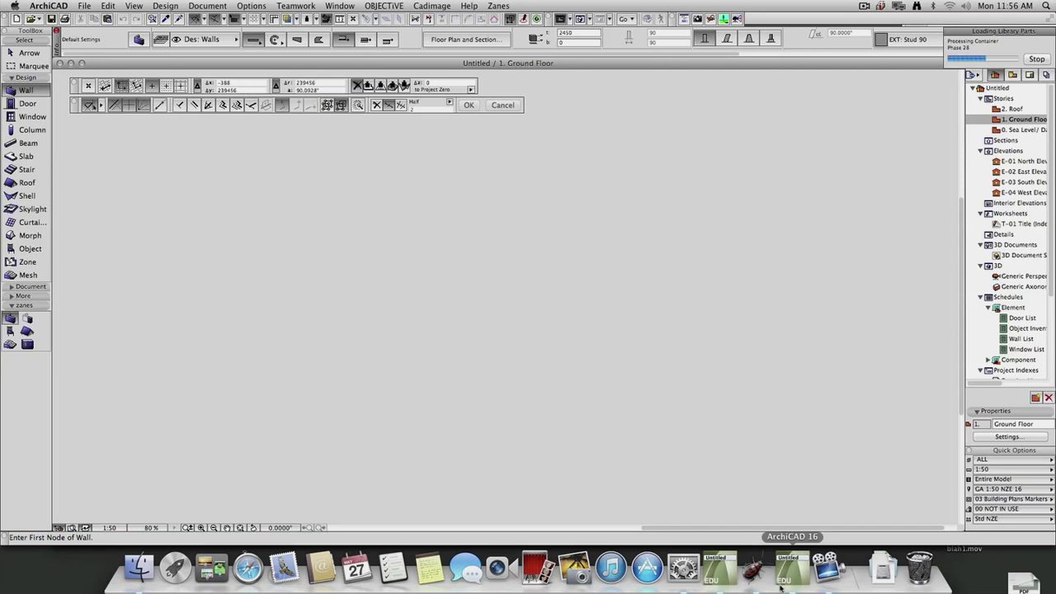
pyautogui.click(728, 580)
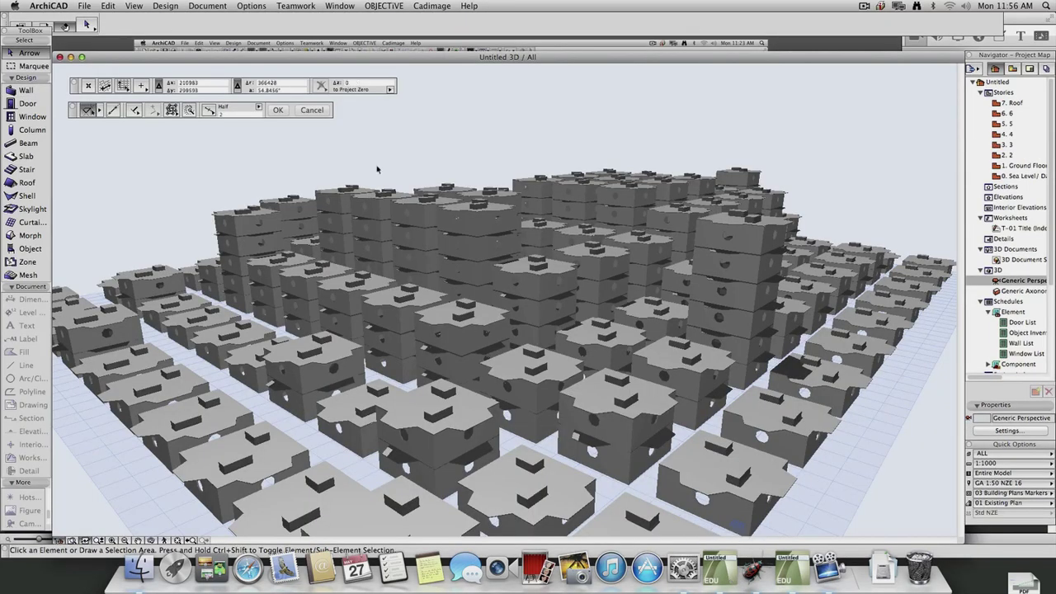
# Step: Show the stored Work Environment Profiles under Options > Work Environment
pyautogui.click(297, 6)
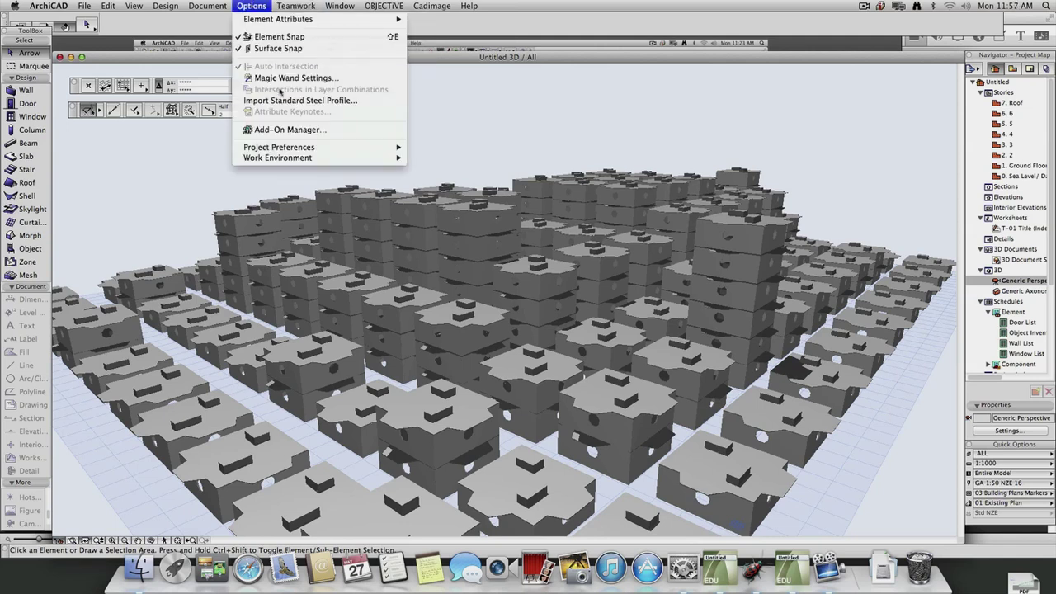
pyautogui.moveTo(297, 146)
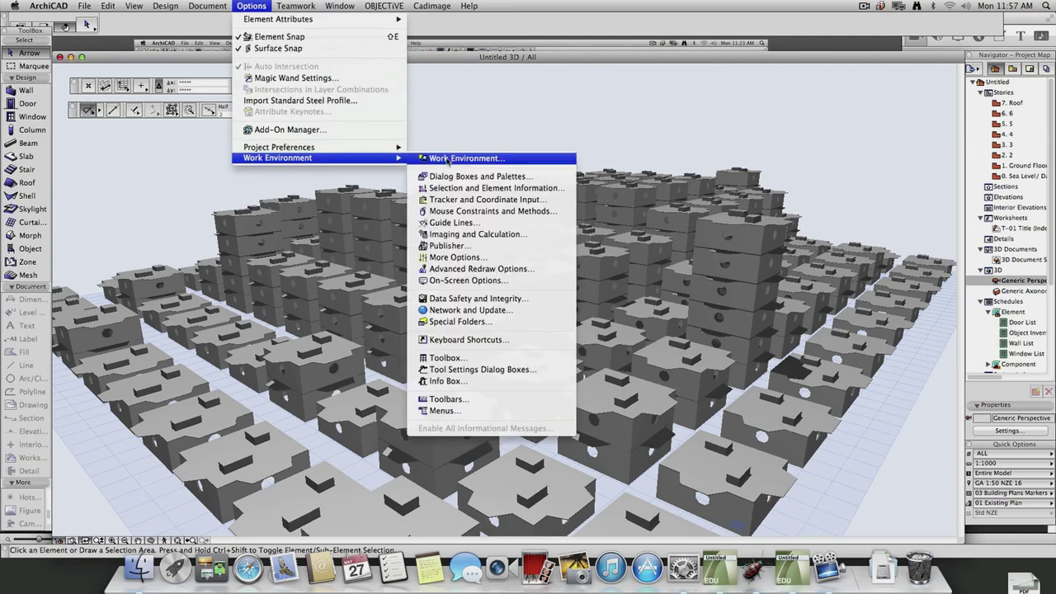
pyautogui.click(454, 159)
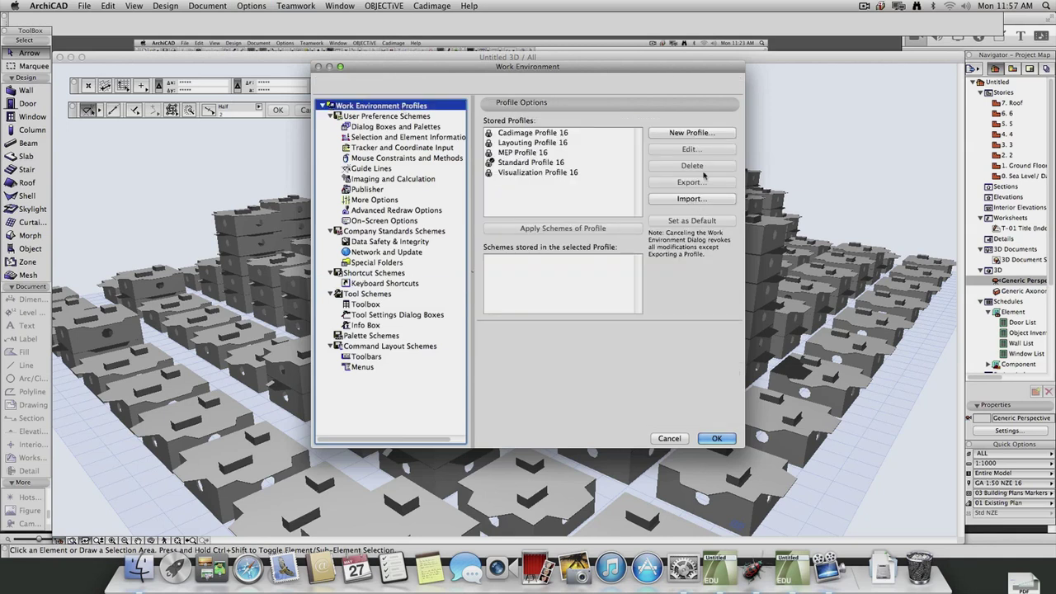
pyautogui.click(573, 203)
# Step: Import the Zanes profile from the Share/Zanes folder
pyautogui.click(691, 199)
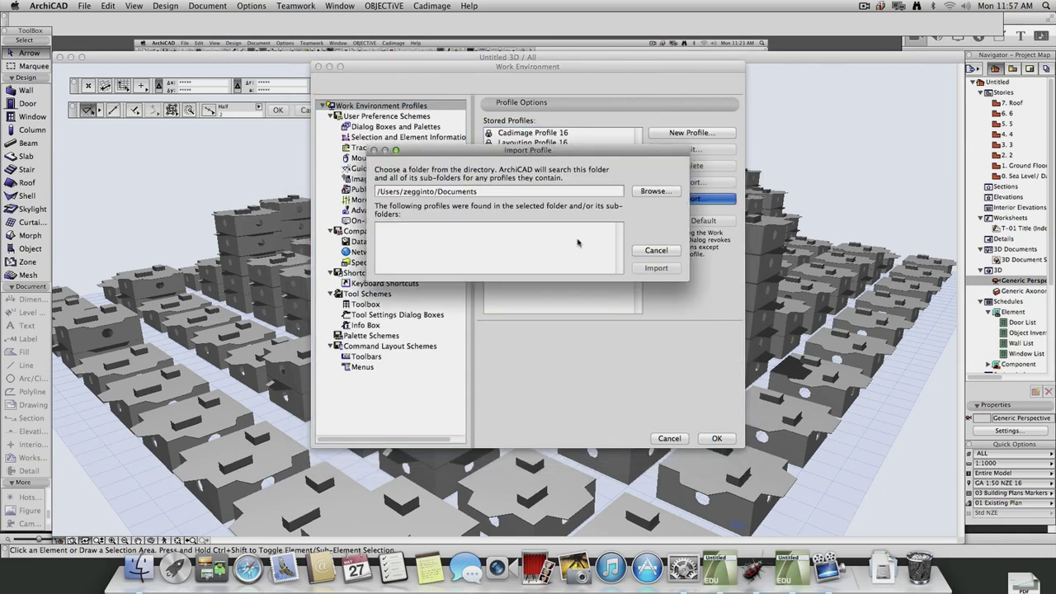
pyautogui.click(656, 191)
pyautogui.click(591, 206)
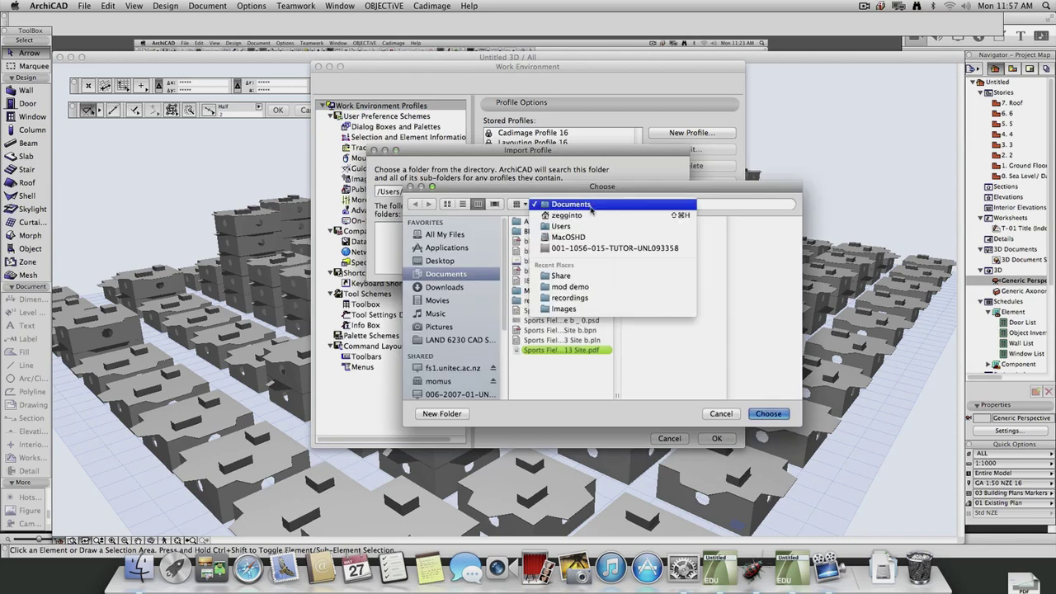
pyautogui.click(598, 279)
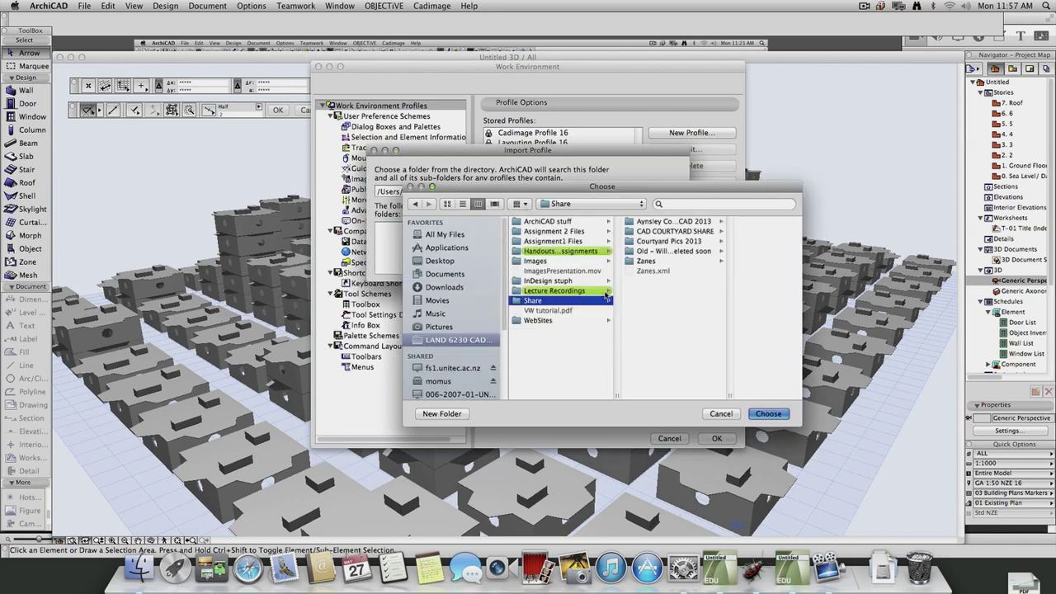
pyautogui.click(656, 261)
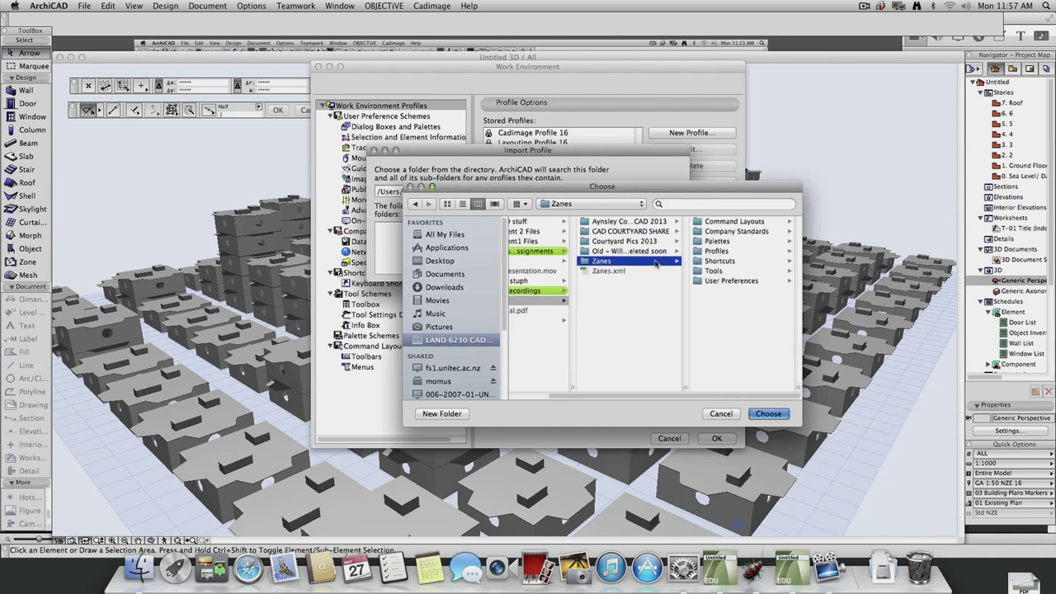
pyautogui.click(771, 415)
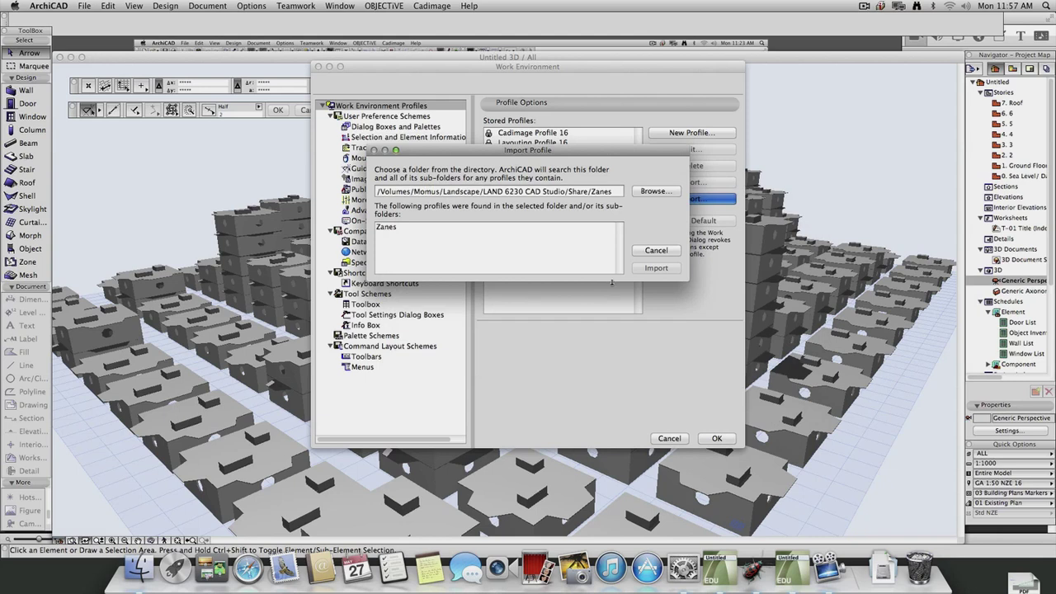
pyautogui.click(427, 233)
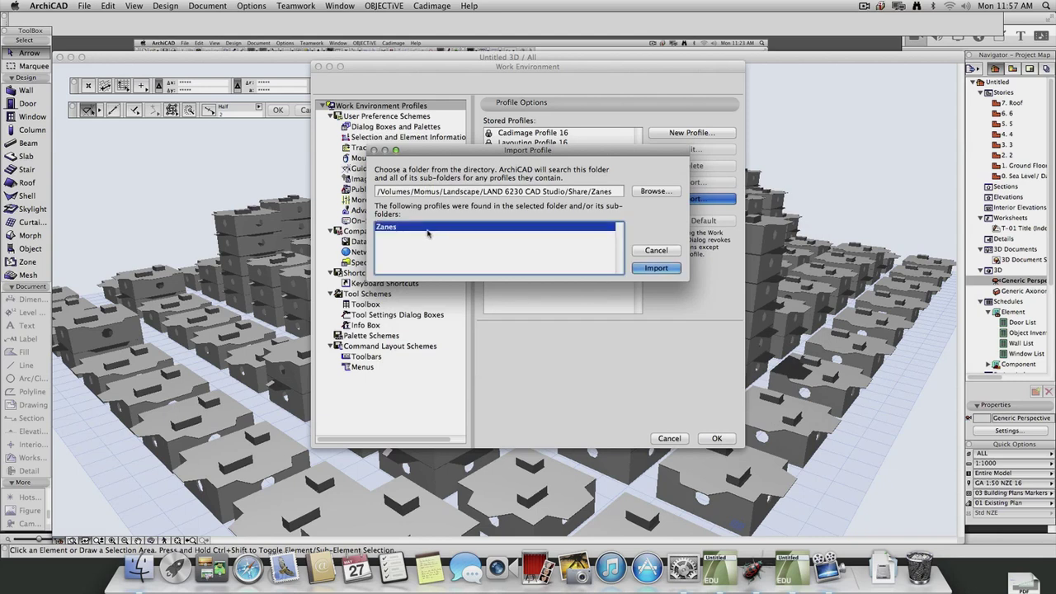
pyautogui.click(640, 268)
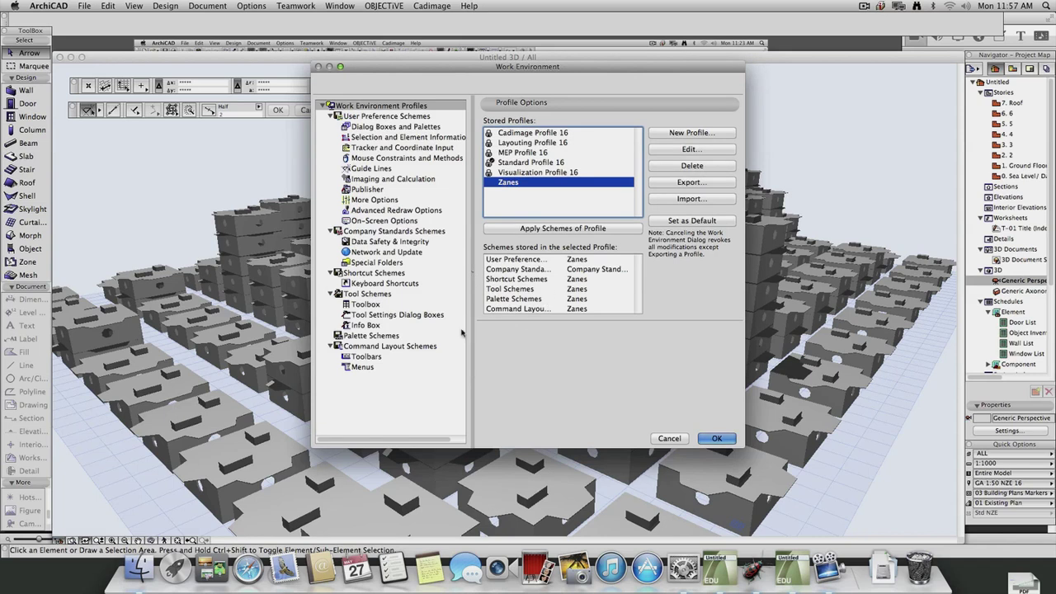
# Step: Review the menu layout settings, then reopen the Work Environment settings
pyautogui.click(363, 369)
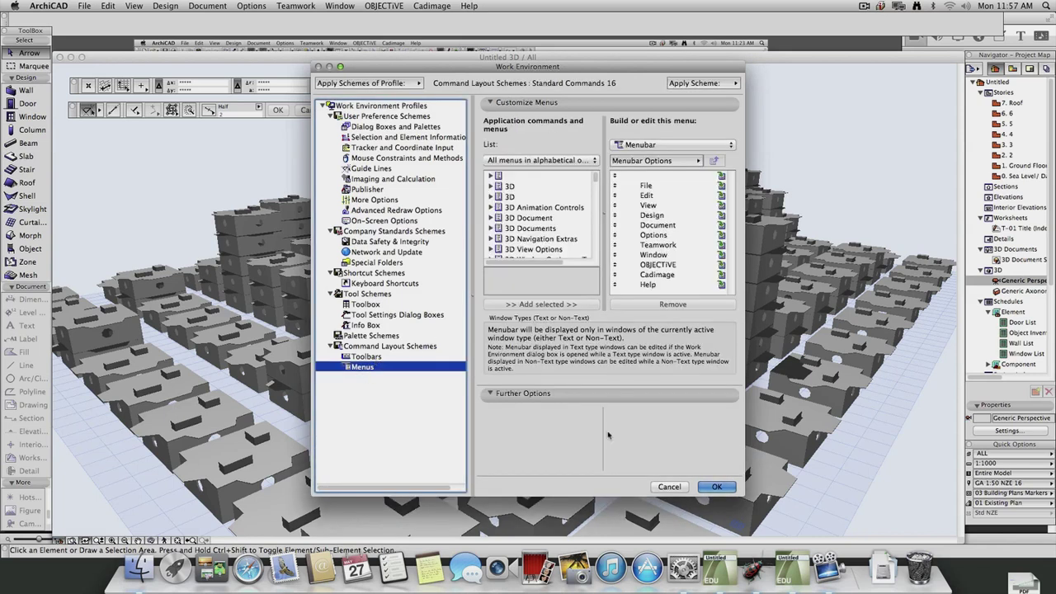
pyautogui.click(717, 487)
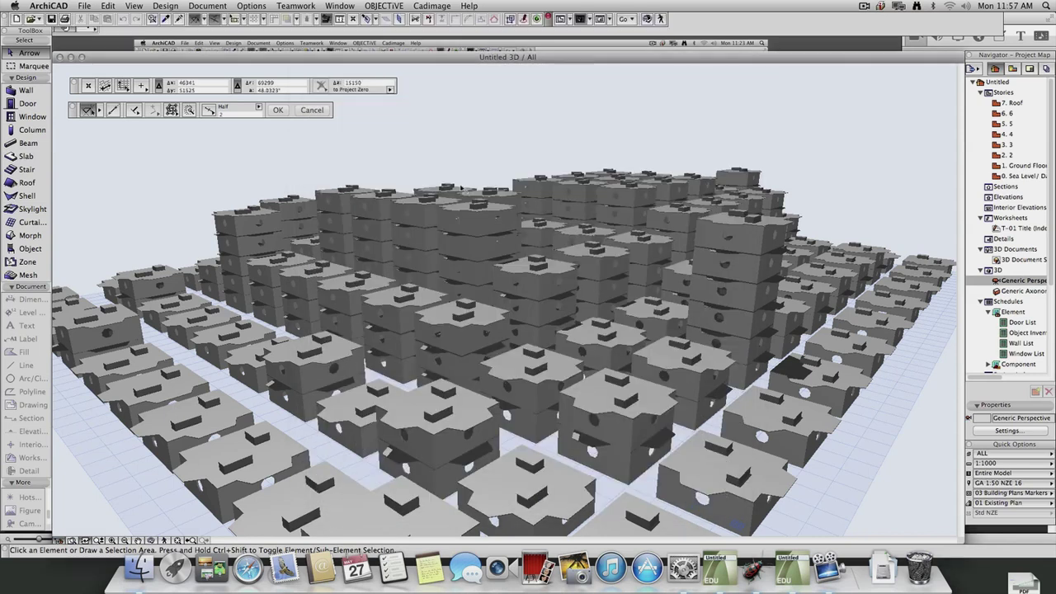
pyautogui.click(294, 5)
pyautogui.moveTo(268, 5)
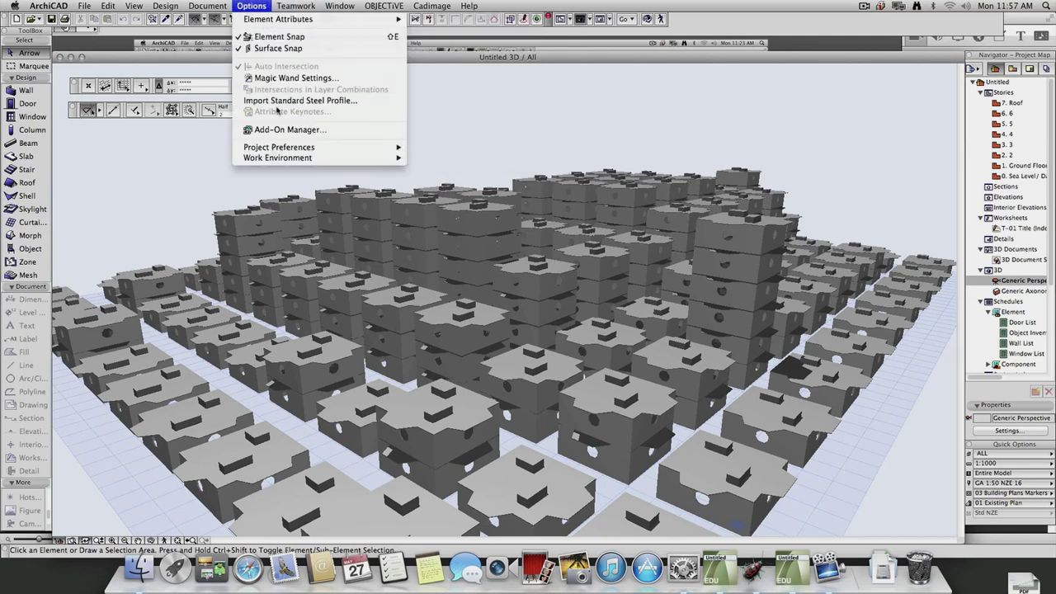
pyautogui.moveTo(295, 159)
pyautogui.click(471, 161)
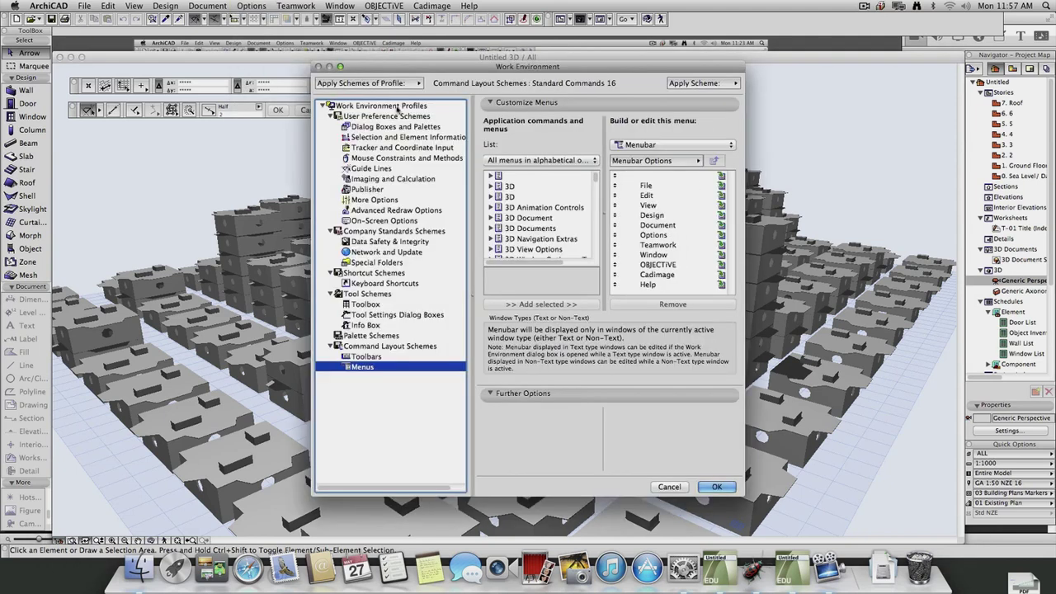
# Step: Apply the schemes of the stored Zanes profile and confirm with OK
pyautogui.click(396, 107)
pyautogui.click(510, 183)
pyautogui.click(563, 229)
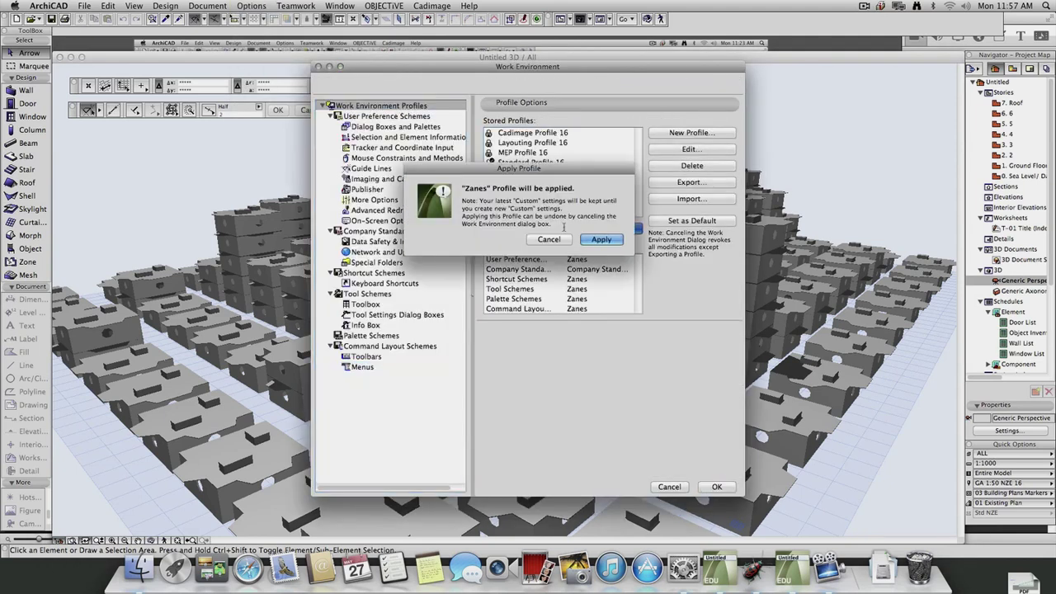
pyautogui.click(602, 239)
pyautogui.click(716, 486)
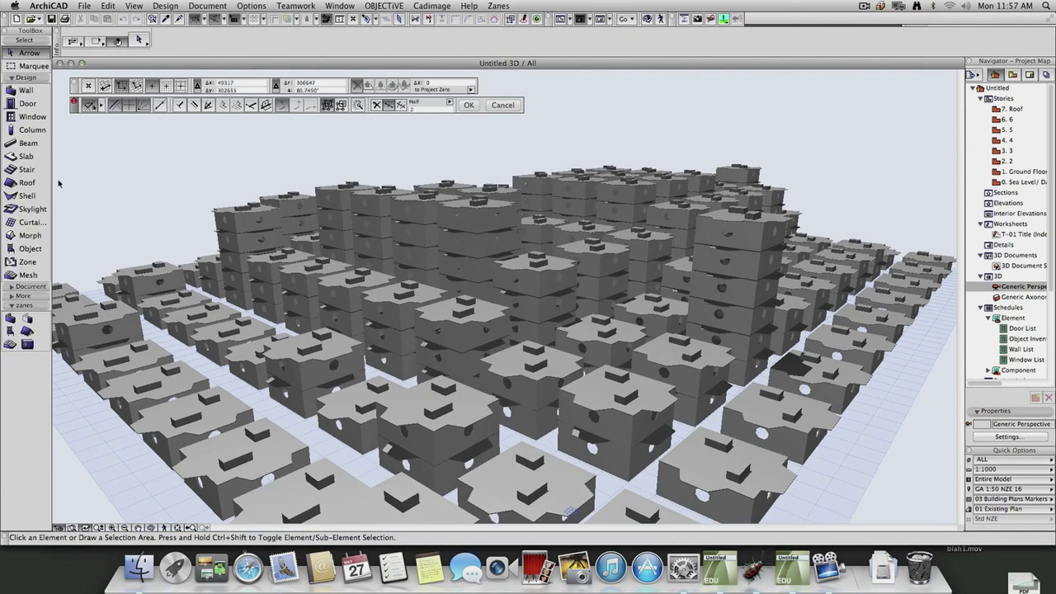
# Step: Check the new Zanes menu, then photorender the 3D block model with Ctrl+0
pyautogui.click(496, 6)
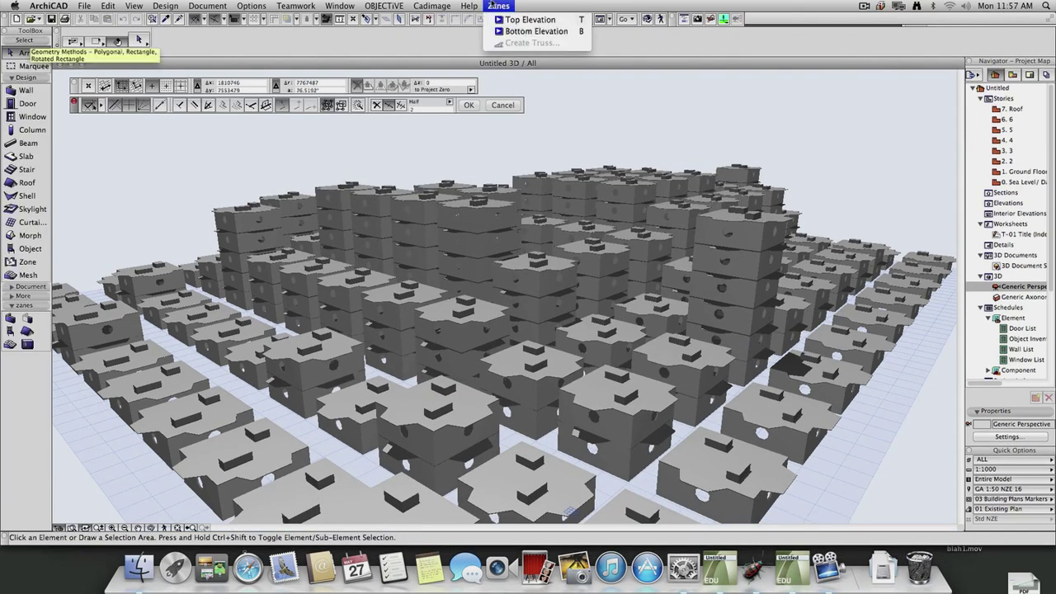
pyautogui.click(661, 37)
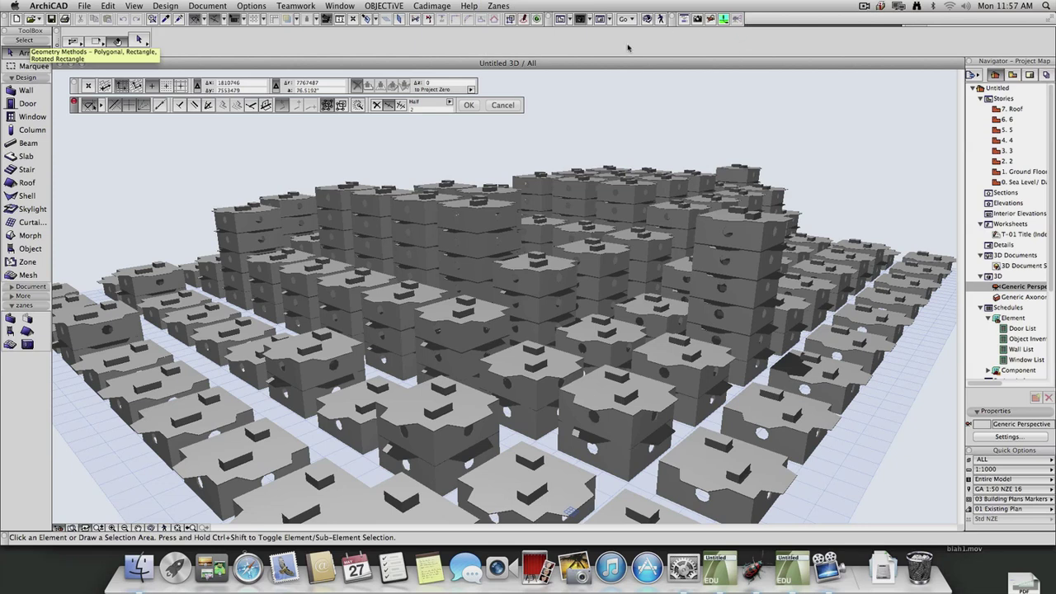
pyautogui.hotkey('ctrl', '0')
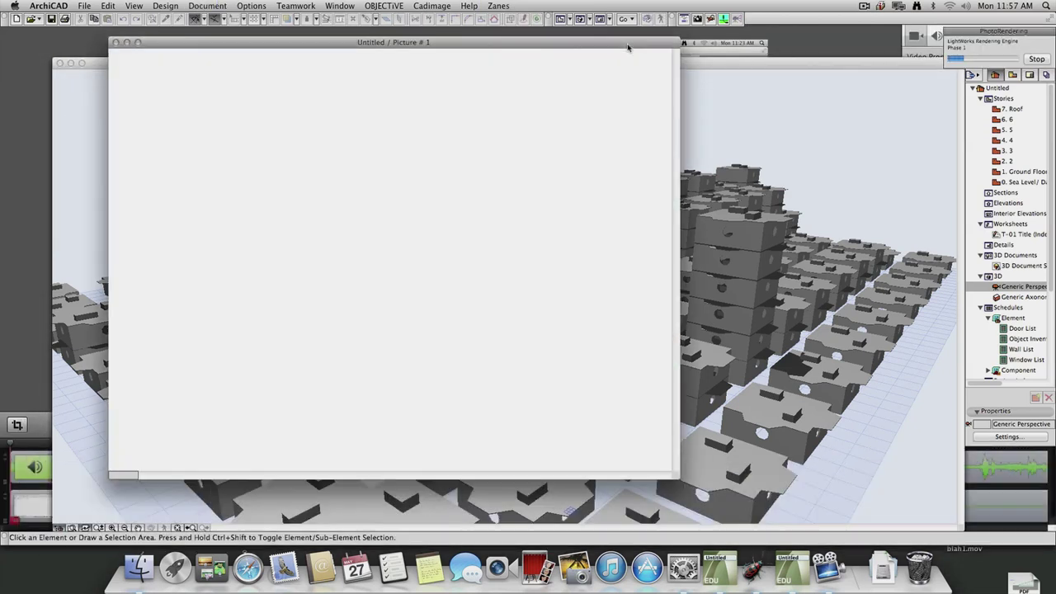